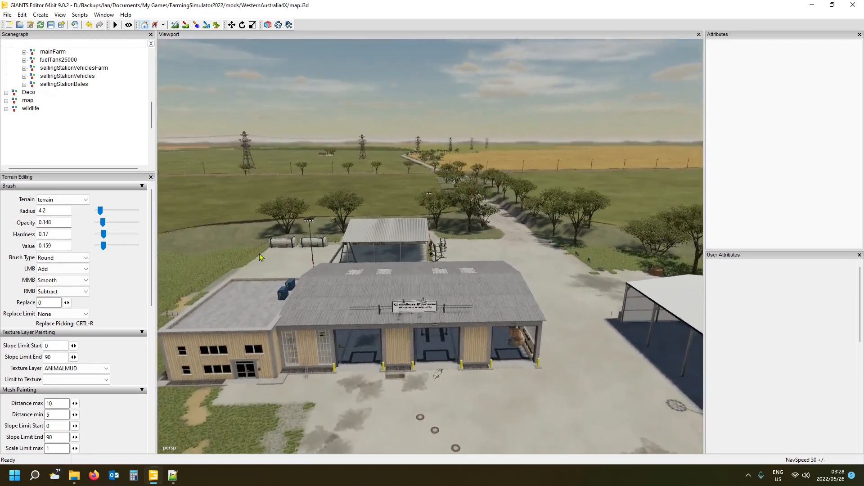
- Examine the main farmyard and the two liquid tank stations beside the L-shaped shed
left_click_drag(259, 253, 241, 256, "alt")
left_click_drag(434, 248, 523, 252, "alt")
left_click_drag(397, 278, 552, 304, "alt")
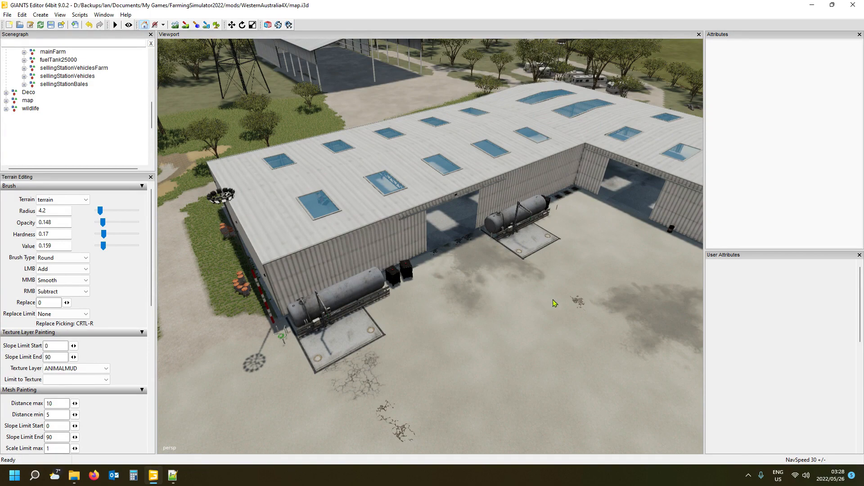
left_click_drag(554, 168, 532, 177, "alt")
scroll(506, 198, "up", 3)
scroll(480, 231, "up", 4)
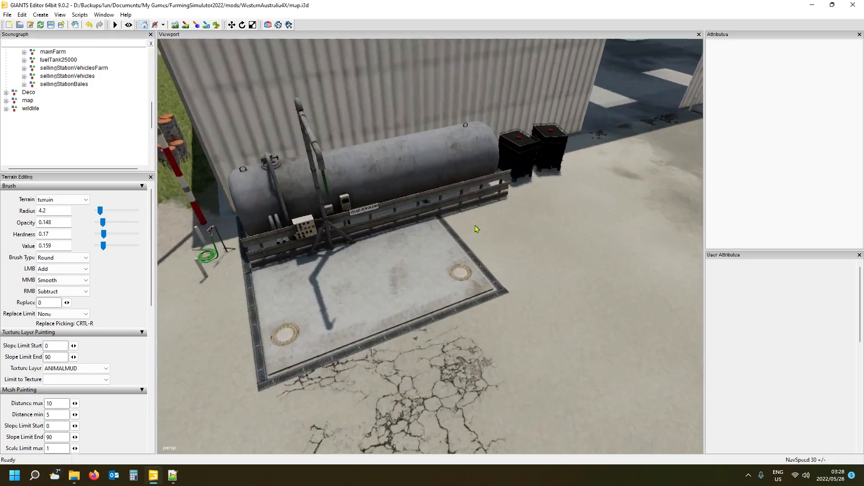
scroll(467, 223, "down", 4)
left_click_drag(466, 224, 592, 169, "alt")
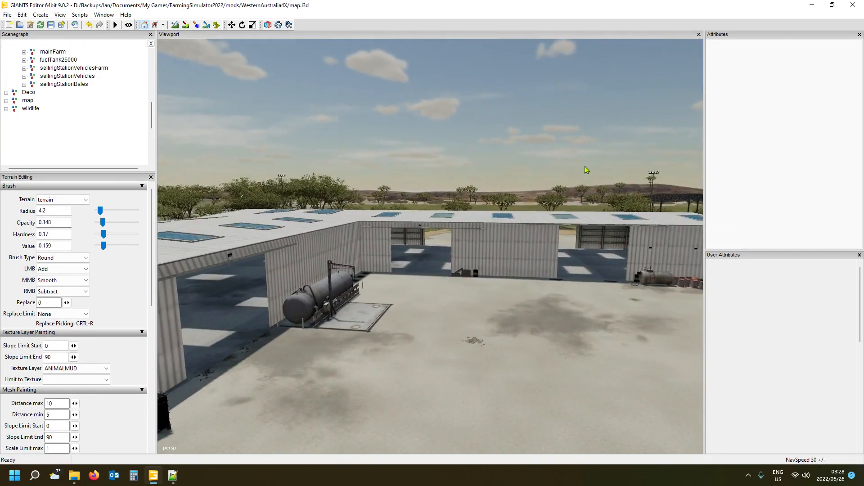
scroll(521, 346, "up", 3)
left_click_drag(455, 284, 423, 290, "alt")
scroll(423, 295, "up", 8)
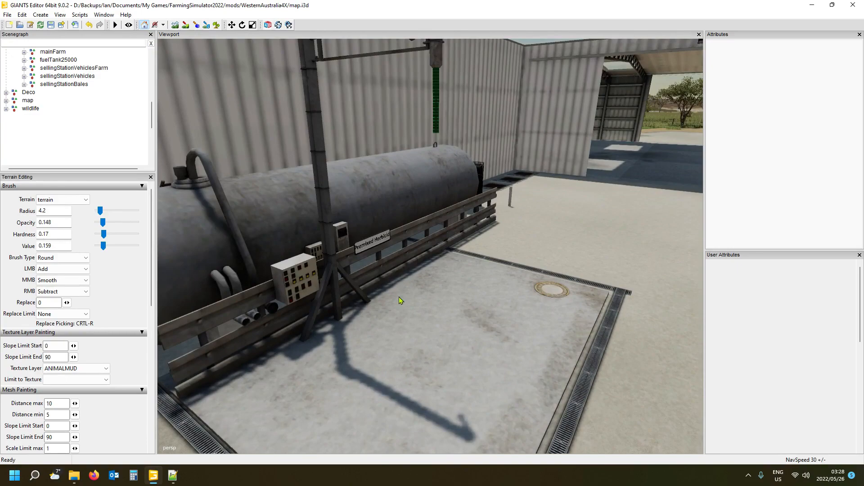
scroll(399, 296, "down", 8)
left_click_drag(399, 296, 334, 306, "alt")
scroll(295, 294, "up", 4)
scroll(295, 295, "down", 5)
scroll(344, 313, "up", 5)
scroll(286, 310, "up", 3)
scroll(334, 306, "down", 4)
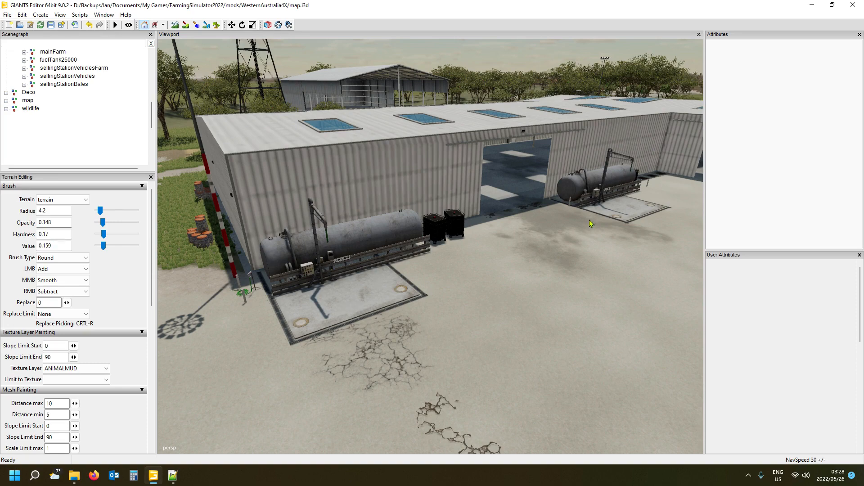
- Examine the row of lime station silos standing beside the dark shed
left_click_drag(559, 250, 406, 249, "alt")
scroll(490, 269, "down", 5)
scroll(393, 193, "up", 10)
scroll(404, 199, "up", 10)
scroll(342, 221, "down", 10)
scroll(381, 234, "up", 8)
scroll(353, 215, "up", 10)
left_click_drag(421, 201, 425, 275, "alt")
scroll(463, 291, "down", 8)
scroll(390, 236, "up", 8)
scroll(464, 283, "up", 3)
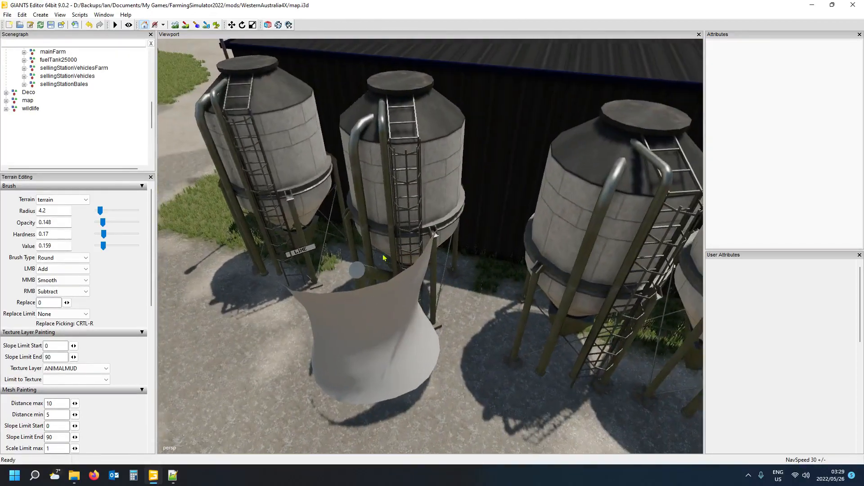
- Examine the three standalone silos on the gravel strip between the large grain silos and the road
left_click_drag(527, 239, 612, 234, "alt")
scroll(612, 234, "down", 8)
left_click_drag(424, 268, 554, 234, "alt")
scroll(509, 204, "up", 4)
left_click_drag(444, 309, 520, 363, "alt")
scroll(421, 289, "up", 5)
scroll(510, 361, "down", 3)
scroll(520, 362, "up", 4)
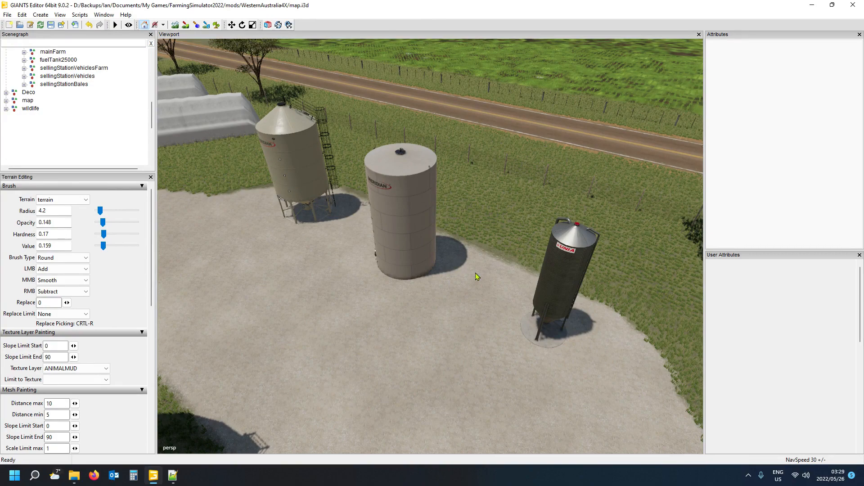
left_click_drag(418, 271, 335, 289, "alt")
scroll(344, 280, "down", 3)
scroll(360, 281, "down", 3)
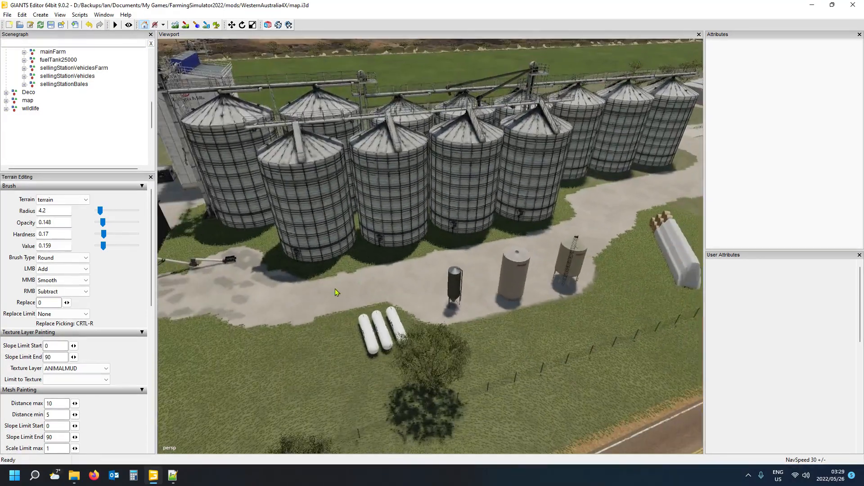
- Inspect the grain silo complex, its weighbridge and the tall loading building over the railway track
left_click_drag(474, 297, 501, 300, "alt")
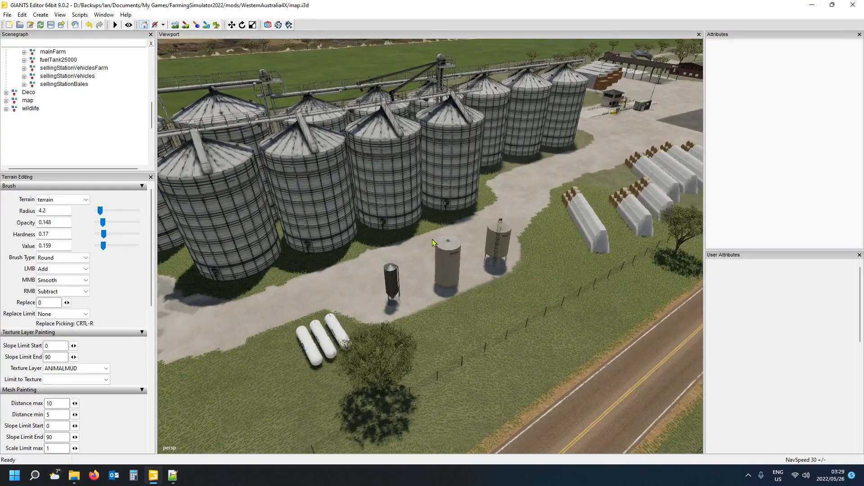
left_click_drag(437, 285, 455, 301, "alt")
scroll(499, 254, "up", 5)
scroll(497, 273, "up", 4)
scroll(475, 283, "up", 3)
scroll(454, 301, "up", 3)
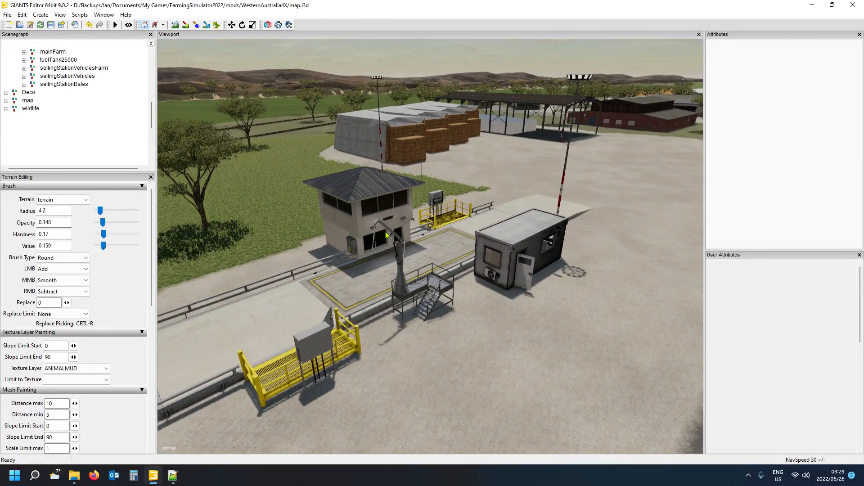
left_click_drag(477, 285, 228, 263, "alt")
scroll(313, 282, "up", 3)
middle_click_drag(228, 263, 224, 262, "alt")
scroll(218, 236, "up", 2)
mouse_move(225, 262)
left_mouse_down("alt")
mouse_move(218, 236)
mouse_move(220, 270)
left_mouse_up("alt")
scroll(219, 238, "up", 10)
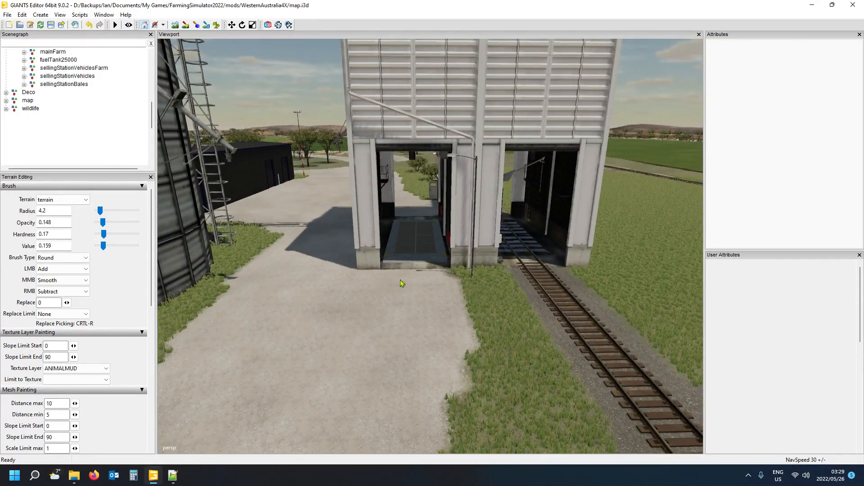
- Look over the barn, the surrounding sheds and the gravel yard with the trailers
left_click_drag(368, 286, 390, 269, "alt")
left_click_drag(288, 208, 273, 325, "alt")
scroll(510, 311, "down", 5)
scroll(528, 254, "up", 6)
scroll(356, 333, "down", 3)
scroll(321, 343, "down", 4)
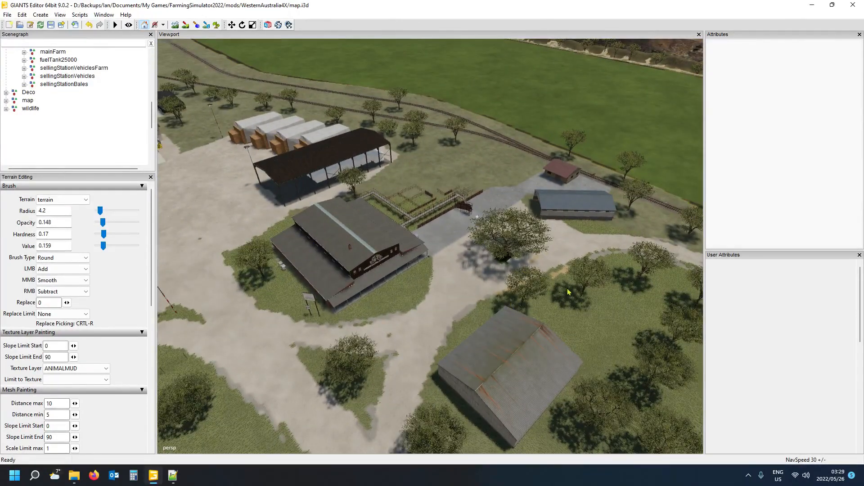
scroll(397, 296, "up", 4)
left_click_drag(396, 297, 438, 291, "alt")
scroll(395, 280, "up", 2)
scroll(438, 292, "down", 3)
left_click_drag(389, 313, 488, 305, "alt")
scroll(403, 328, "down", 3)
left_click_drag(403, 328, 637, 341, "alt")
scroll(637, 342, "up", 2)
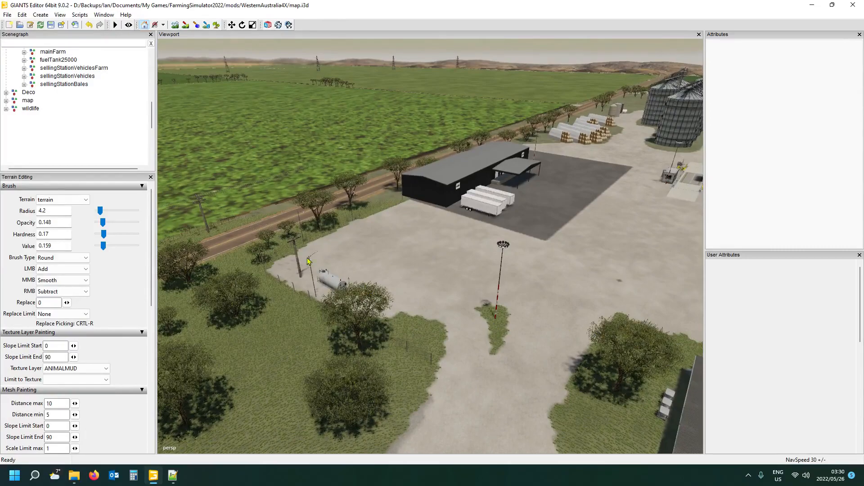
- View the whole silo and barn site from across the road
left_click_drag(370, 294, 139, 290, "alt")
left_click_drag(411, 318, 354, 307, "alt")
middle_click_drag(354, 308, 344, 302, "alt")
left_click_drag(344, 302, 268, 337, "alt")
right_click_drag(268, 337, 248, 335, "alt")
left_click_drag(247, 335, 388, 336, "alt")
right_click_drag(388, 336, 338, 335, "alt")
left_click_drag(338, 335, 285, 309, "alt")
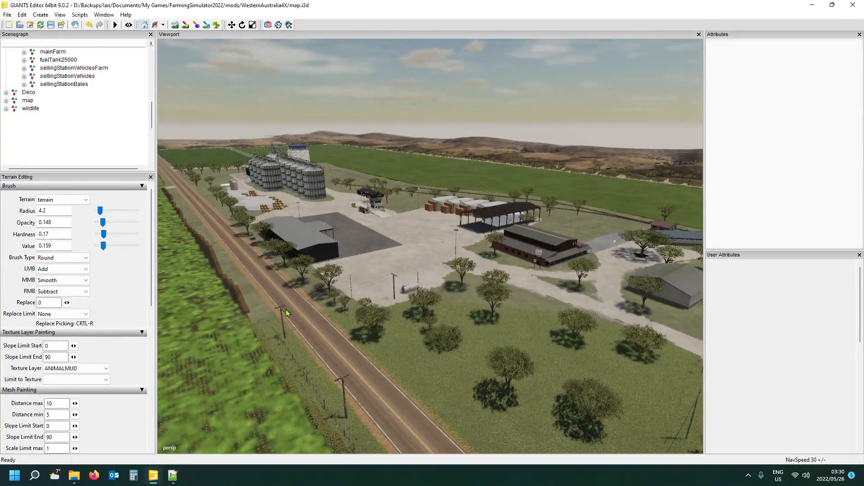
- Examine the covered bale stacks and the open yard in front of the weighbridge
right_click_drag(449, 346, 486, 343, "alt")
left_click_drag(486, 343, 474, 320, "alt")
right_click_drag(475, 319, 482, 328, "alt")
scroll(483, 328, "up", 5)
left_click_drag(483, 329, 499, 349, "alt")
scroll(498, 338, "up", 5)
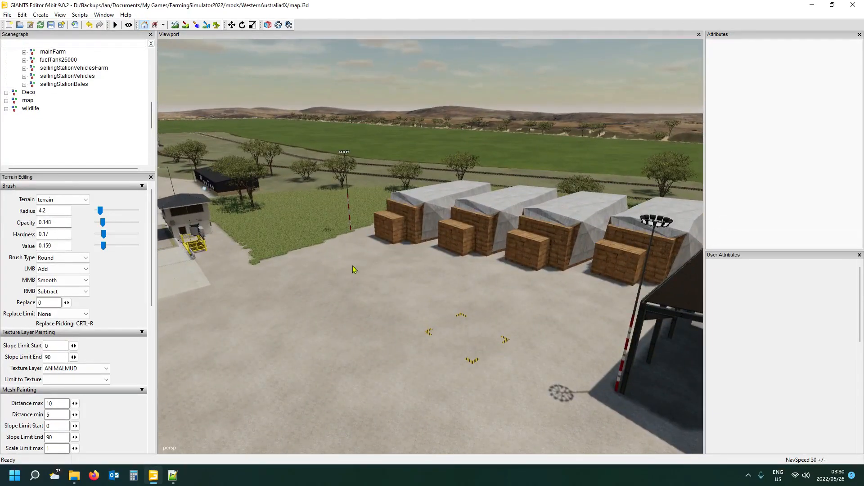
left_click_drag(393, 309, 329, 213, "alt")
scroll(396, 380, "down", 10)
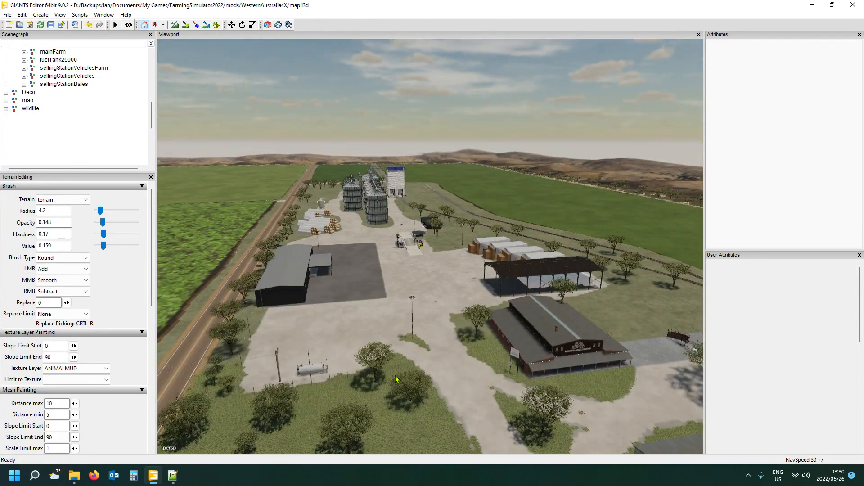
left_click_drag(395, 376, 373, 384, "alt")
scroll(523, 356, "up", 10, "alt")
scroll(499, 392, "up", 10, "alt")
scroll(358, 383, "down", 3, "alt")
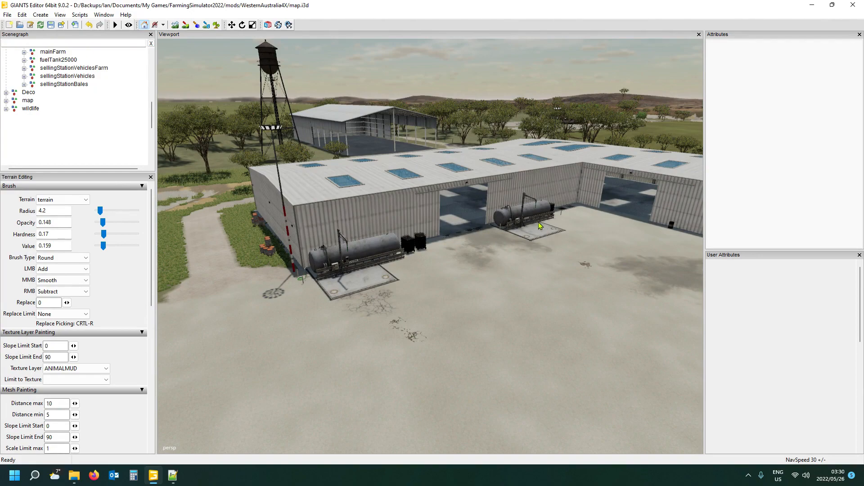
- Inspect the placement of the liquid fertilizer tank and the second tank station along the L-shaped shed again
left_click_drag(458, 284, 441, 292, "alt")
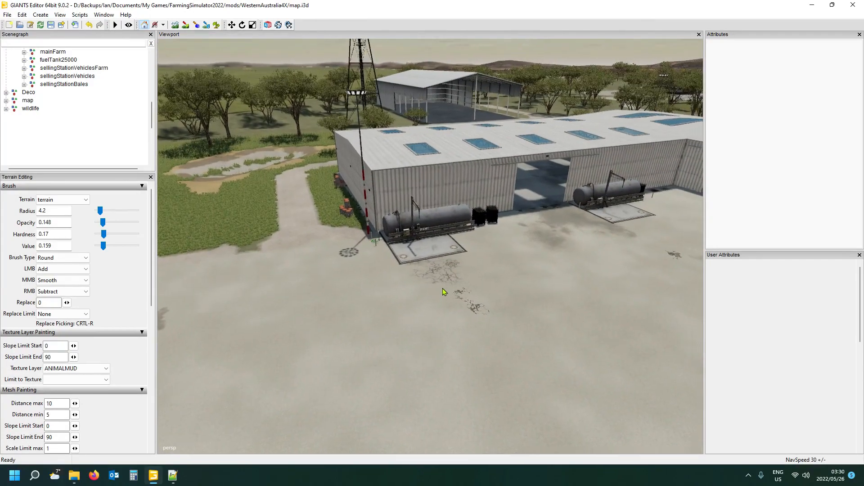
scroll(440, 288, "up", 10)
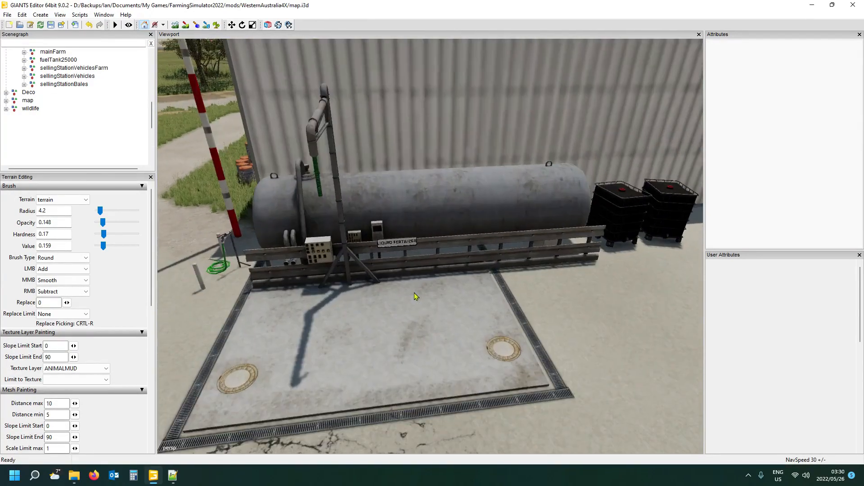
scroll(414, 294, "down", 8)
left_click_drag(421, 292, 490, 285, "alt")
scroll(492, 288, "up", 8)
scroll(493, 289, "down", 6)
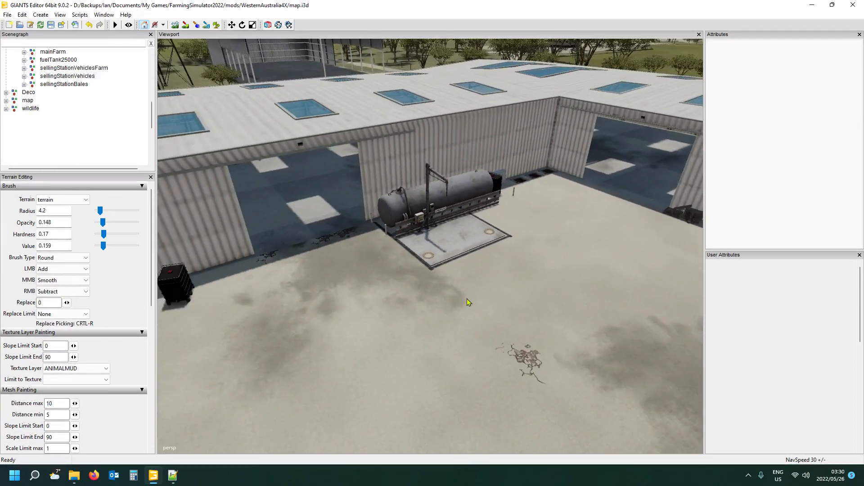
scroll(467, 300, "down", 8)
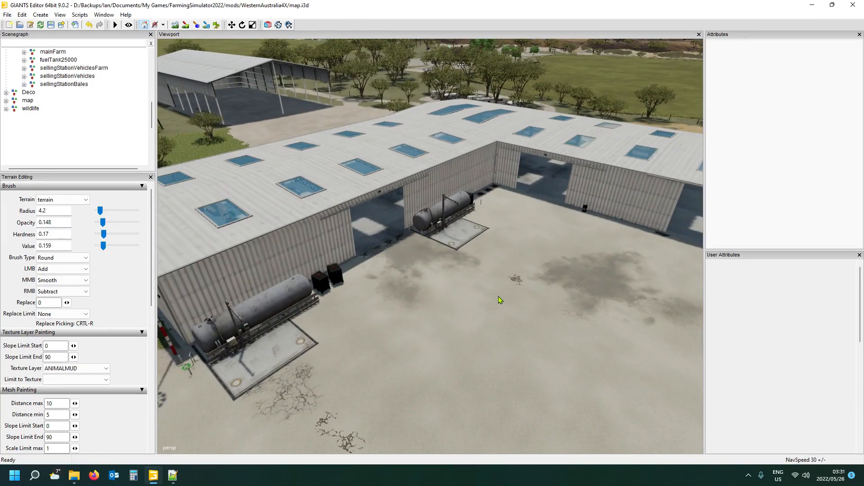
scroll(373, 318, "down", 8)
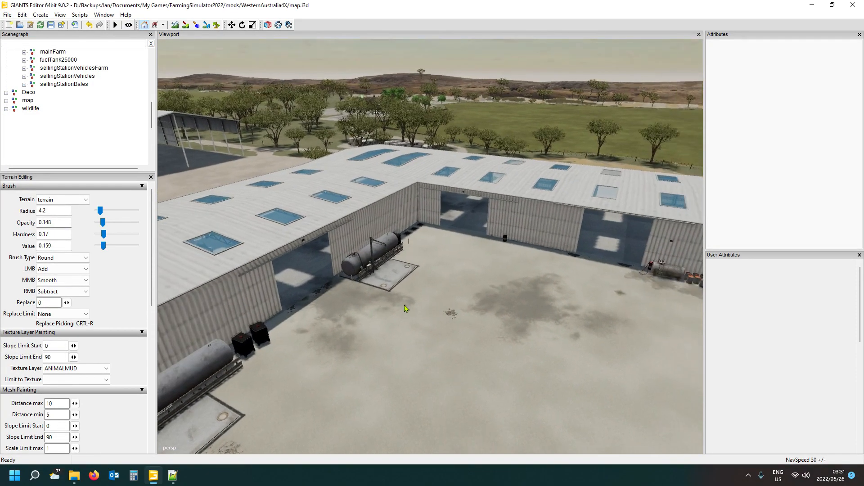
scroll(363, 321, "up", 10)
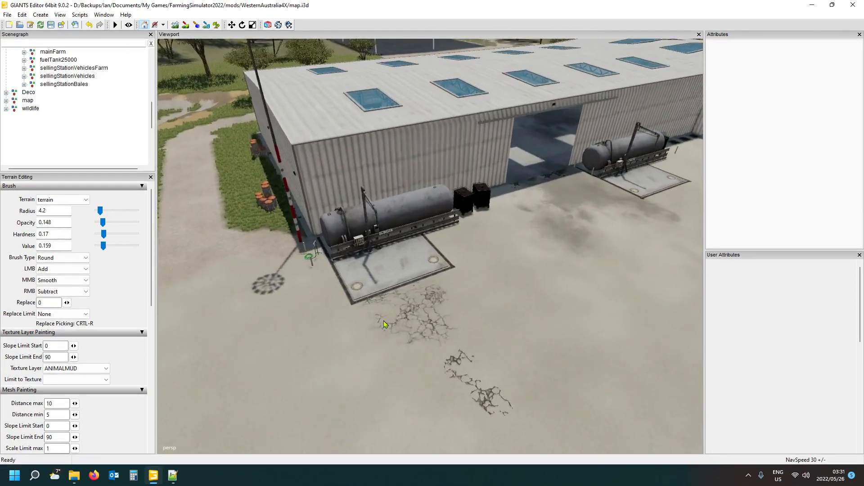
scroll(383, 321, "up", 3)
left_click_drag(383, 320, 399, 310, "alt")
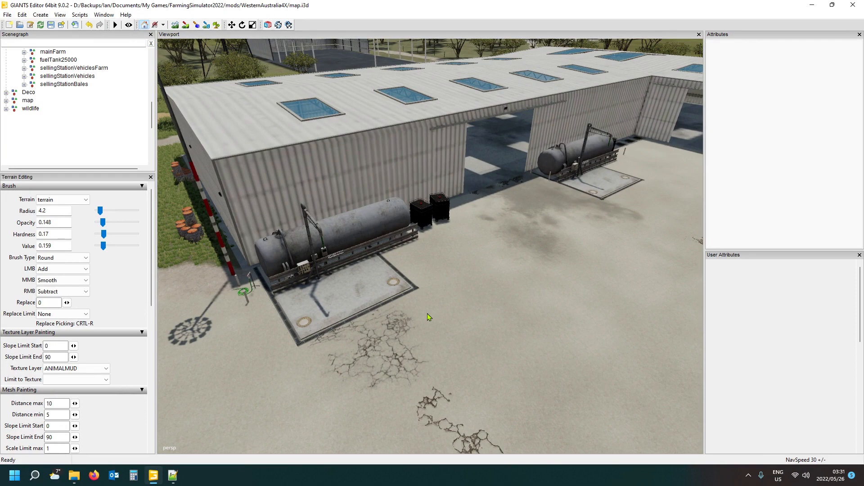
mouse_move(468, 298)
left_mouse_down("alt")
mouse_move(449, 304)
mouse_move(482, 292)
left_mouse_up("alt")
scroll(449, 304, "up", 4)
scroll(469, 296, "down", 6)
scroll(481, 293, "down", 5)
left_click_drag(480, 299, 442, 298, "alt")
scroll(442, 298, "down", 3)
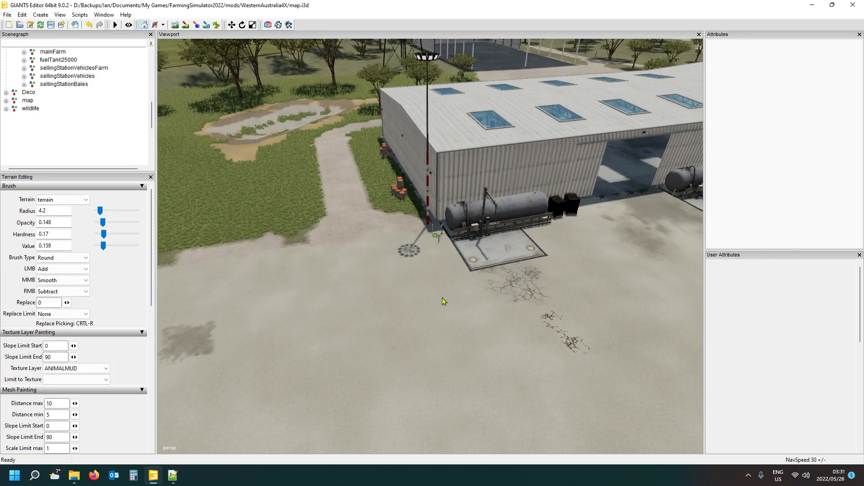
left_click_drag(486, 234, 518, 224, "alt")
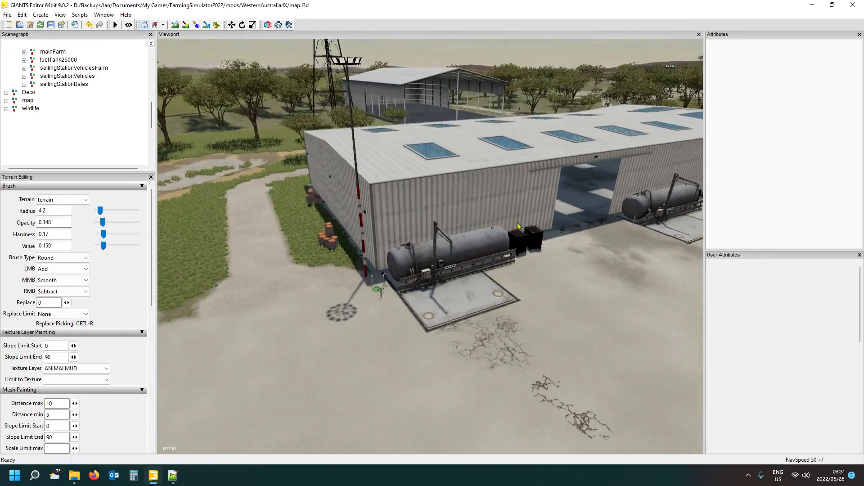
scroll(523, 237, "up", 5)
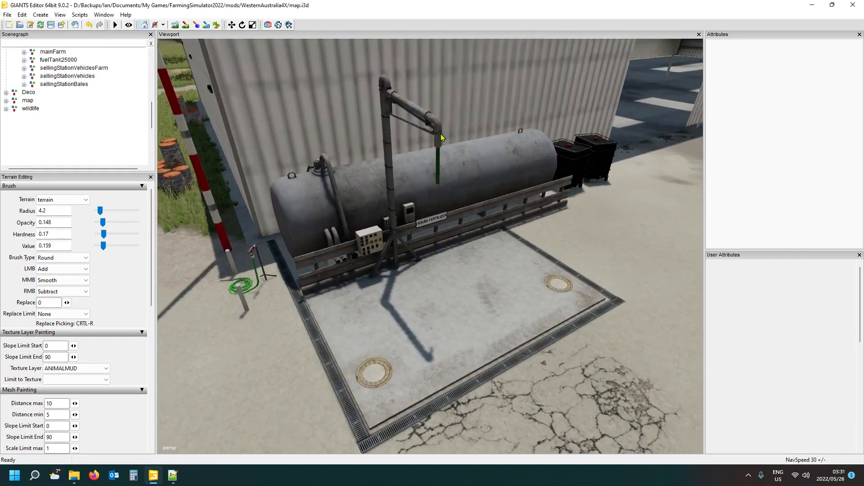
scroll(439, 270, "down", 5)
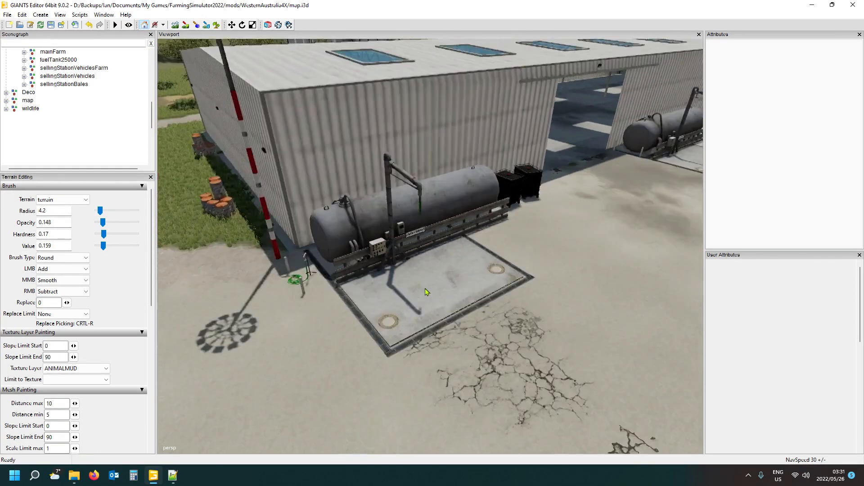
scroll(427, 292, "down", 6)
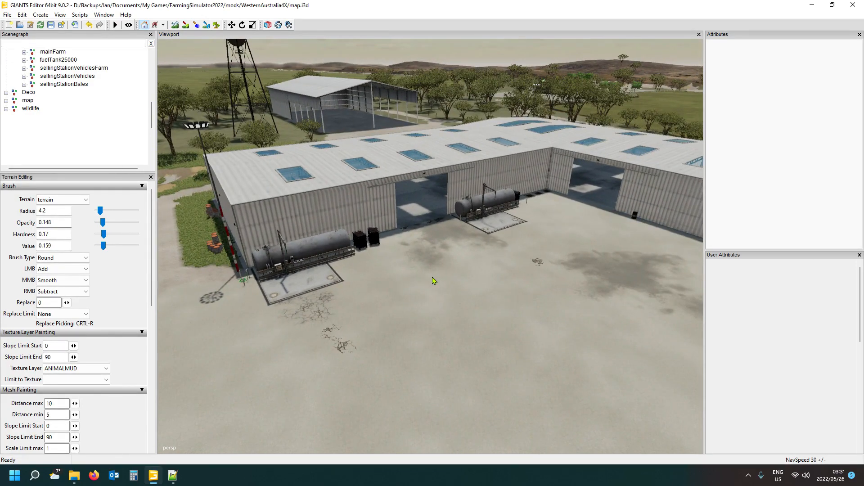
- Switch to File Explorer and open the limeStation folder under Farming Simulator 22 > data > placeables > lizard
mouse_move(76, 476)
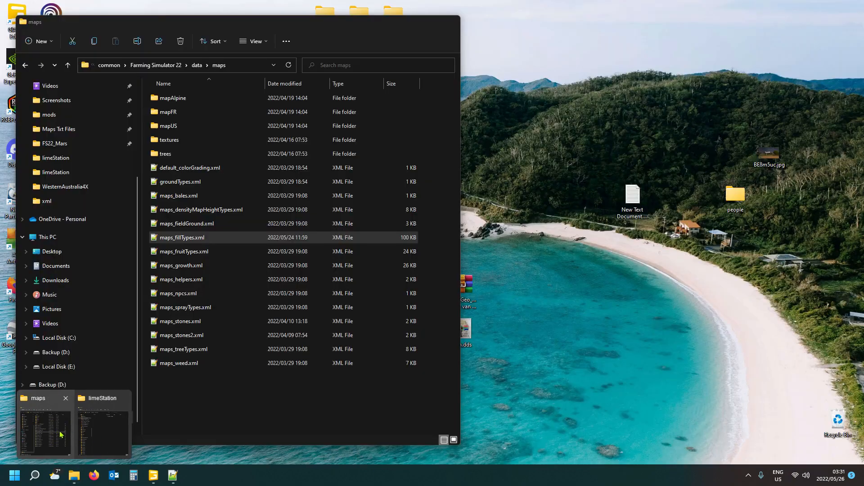
mouse_move(96, 439)
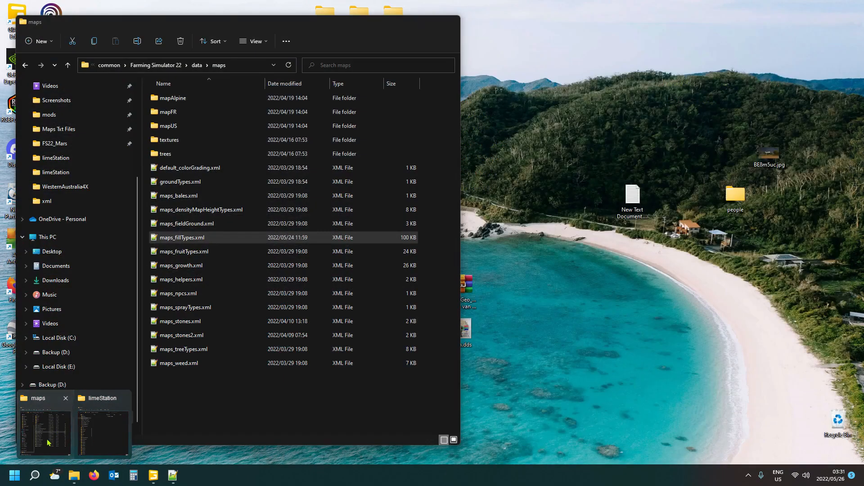
left_click(45, 430)
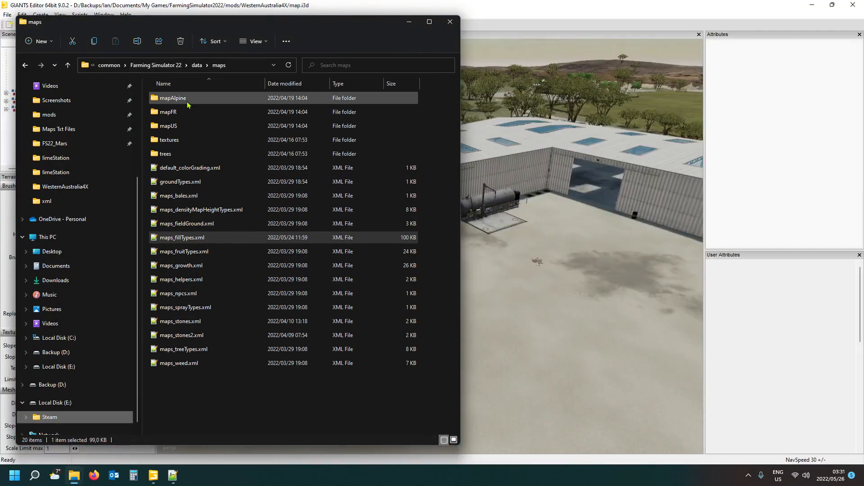
left_click(197, 65)
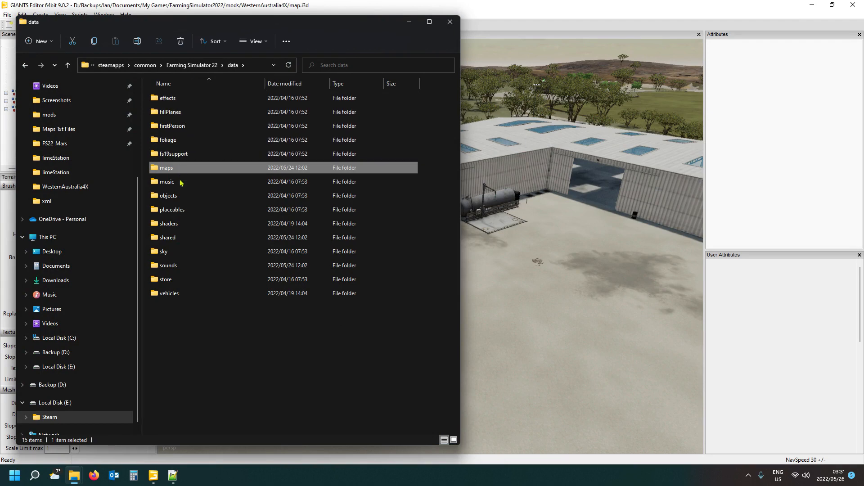
double_click(182, 210)
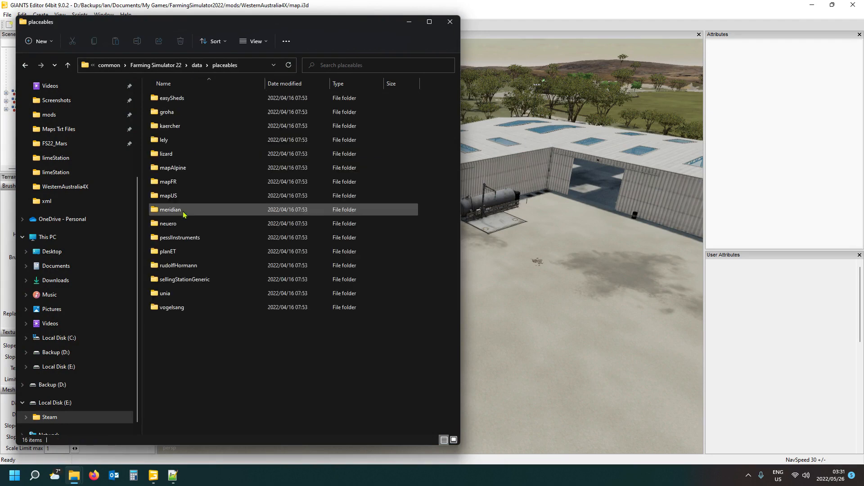
double_click(185, 154)
scroll(184, 202, "down", 3)
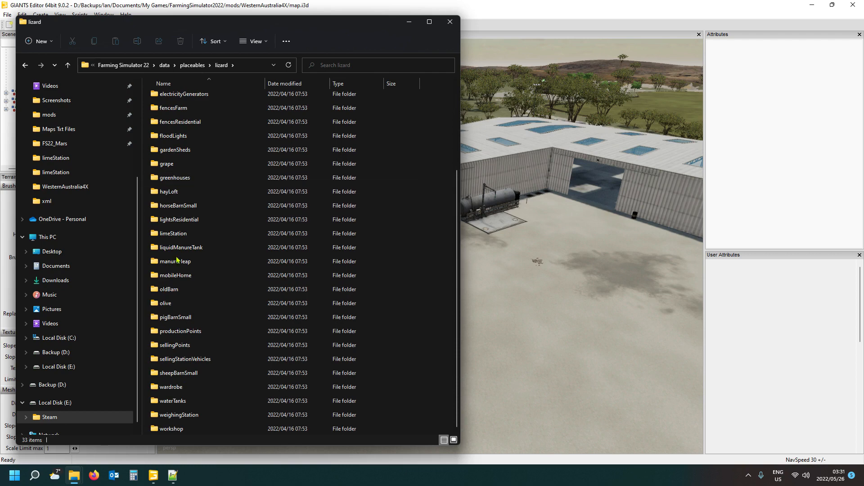
double_click(183, 234)
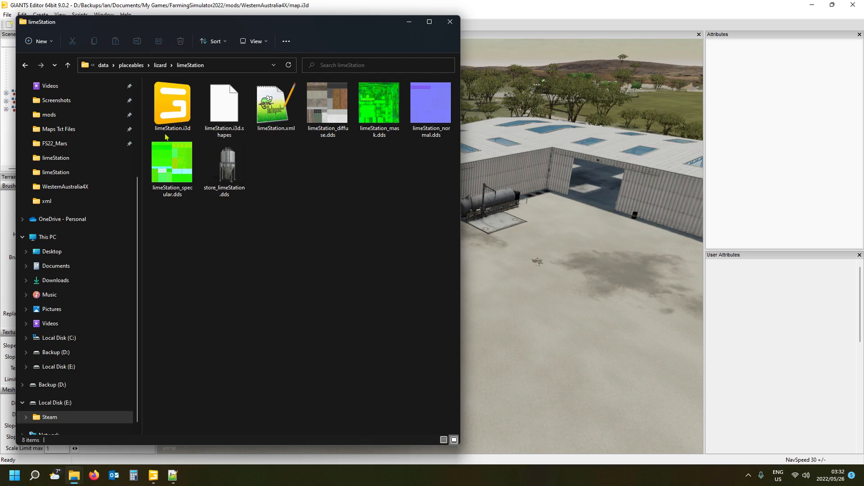
- Open limeStation.i3d in GIANTS Editor 9.0.2 and export the limeStation group with files and parent directory structure as limeStation into the mod's mainFarm > limeStation folder
double_click(173, 112)
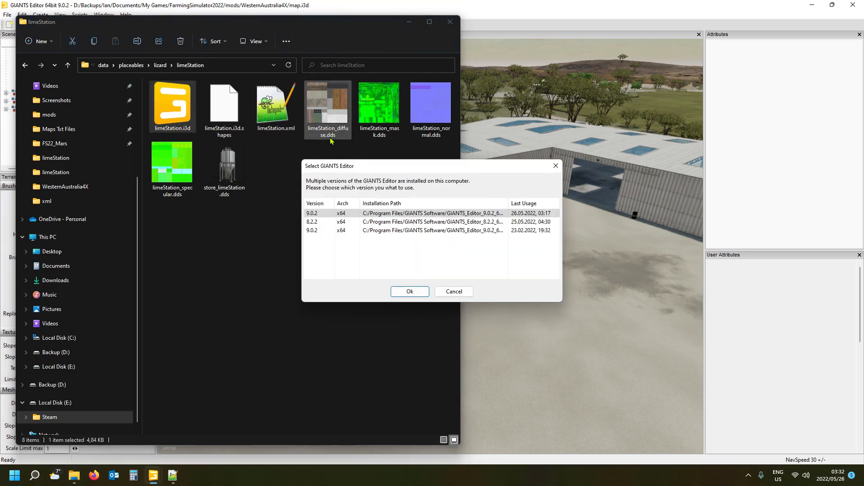
left_click(409, 291)
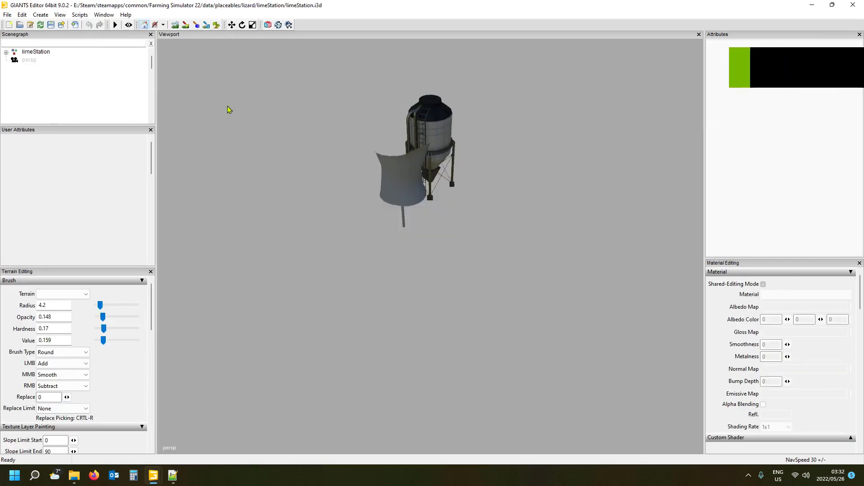
left_click(40, 53)
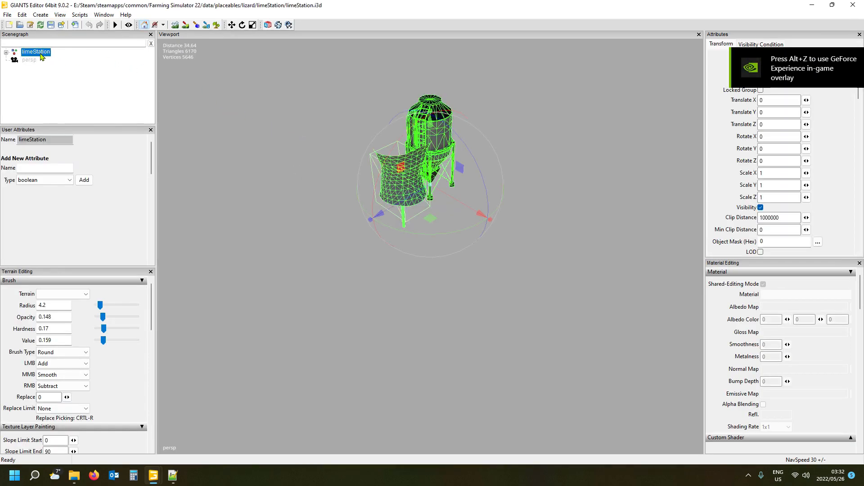
left_click(7, 15)
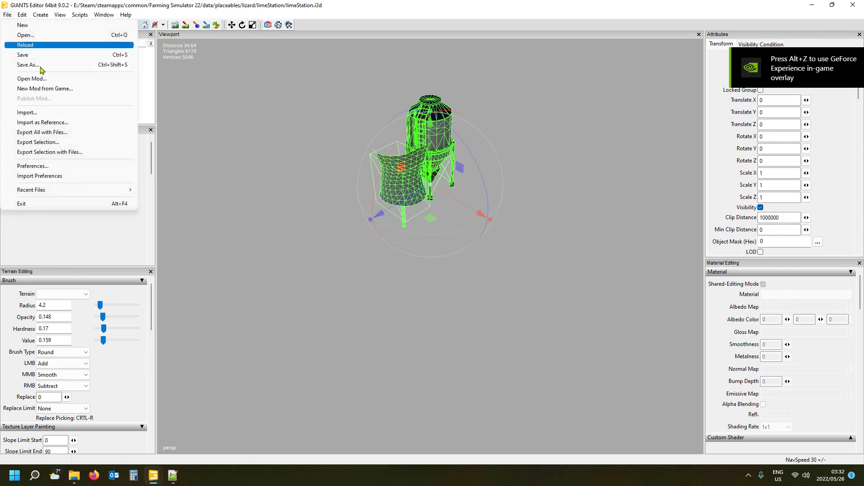
left_click(49, 152)
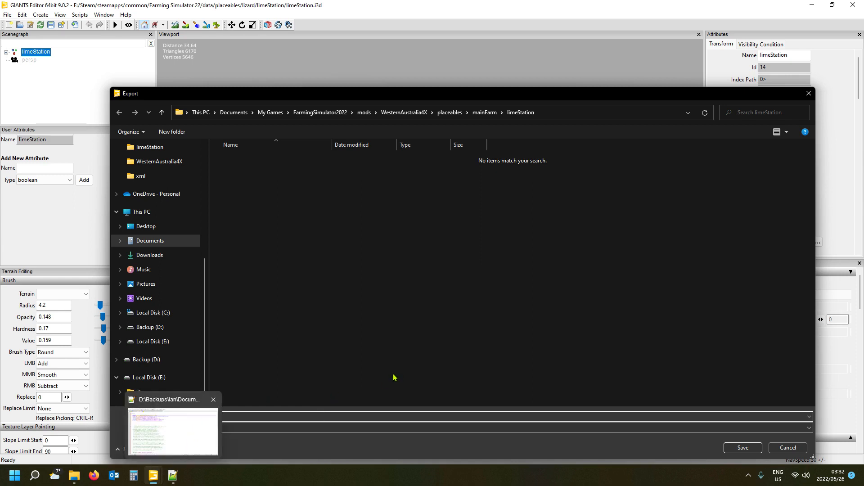
left_click(743, 448)
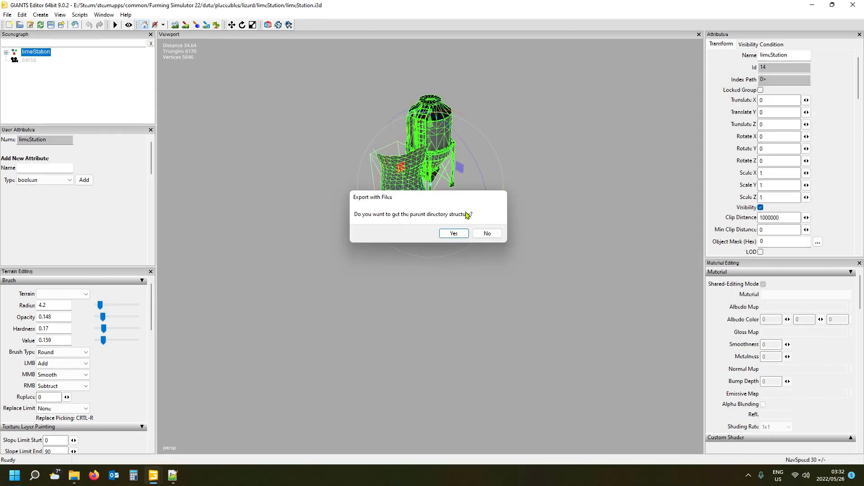
left_click(455, 234)
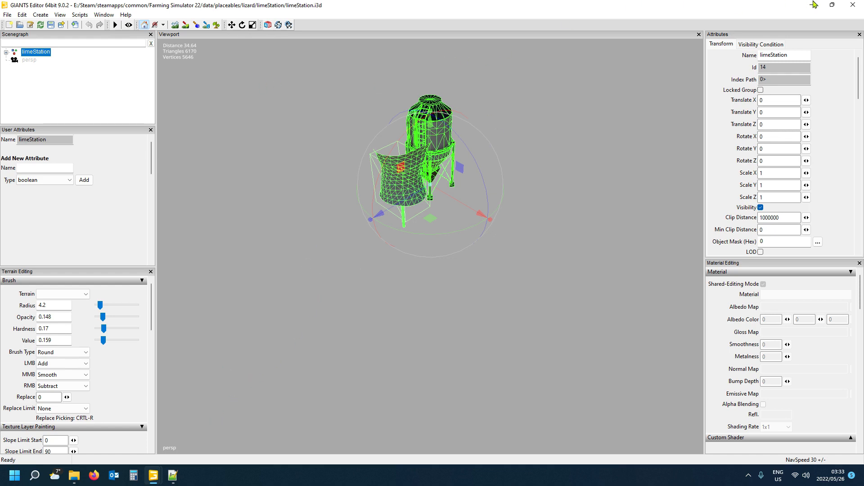
left_click(854, 6)
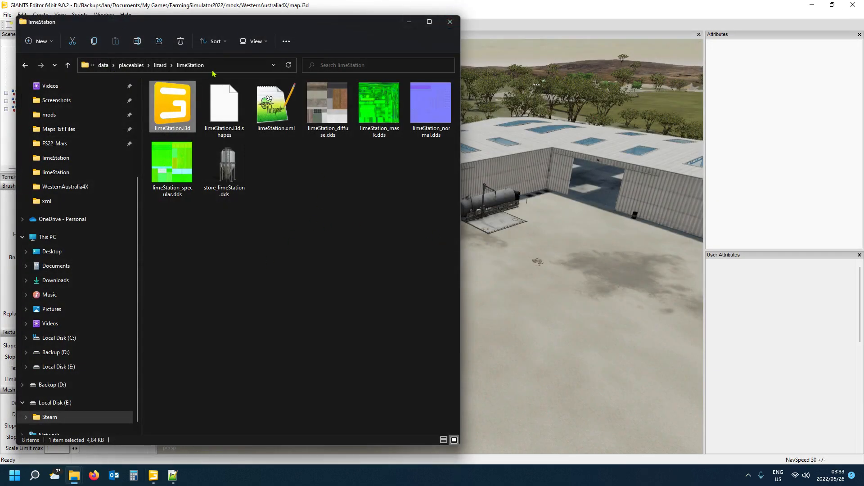
- Copy the base game's limeStation.xml into WesternAustralia4X > placeables > mainFarm > limeStation
left_click(278, 129)
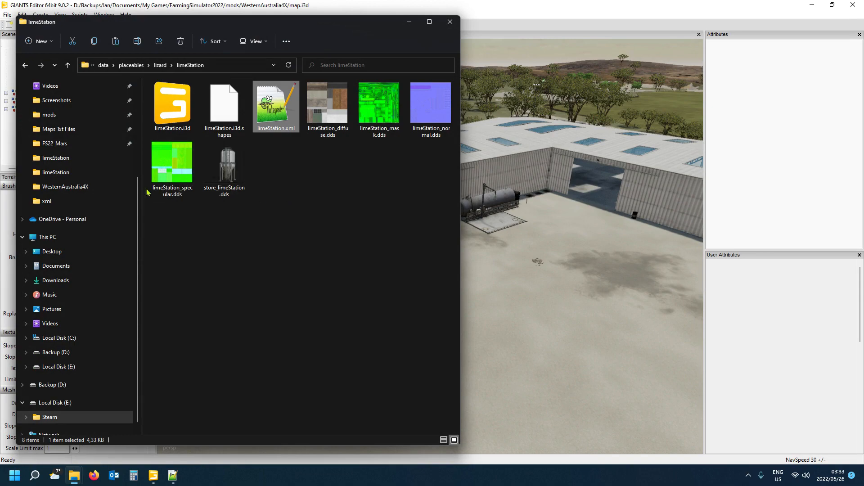
mouse_move(75, 475)
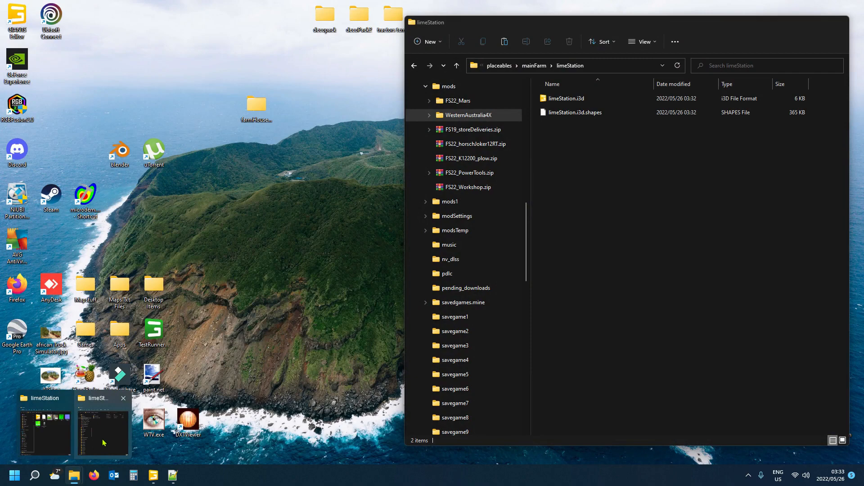
left_click(104, 443)
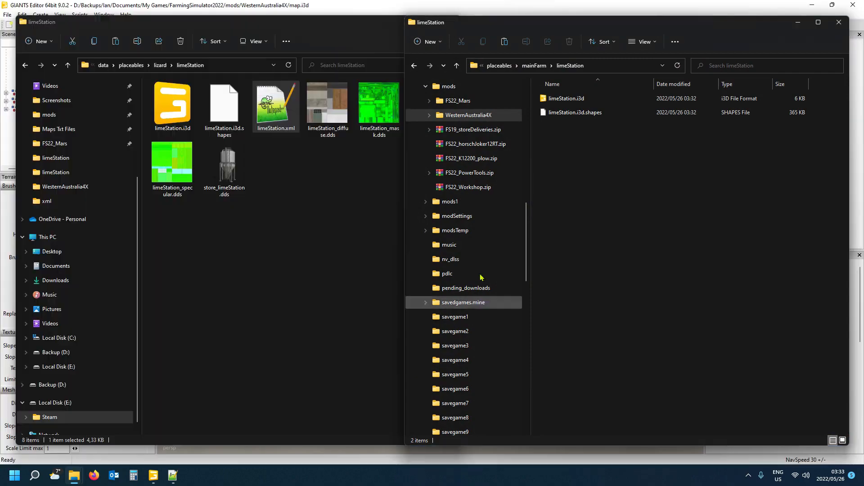
mouse_move(704, 29)
left_mouse_down()
mouse_move(668, 31)
mouse_move(699, 27)
left_mouse_up()
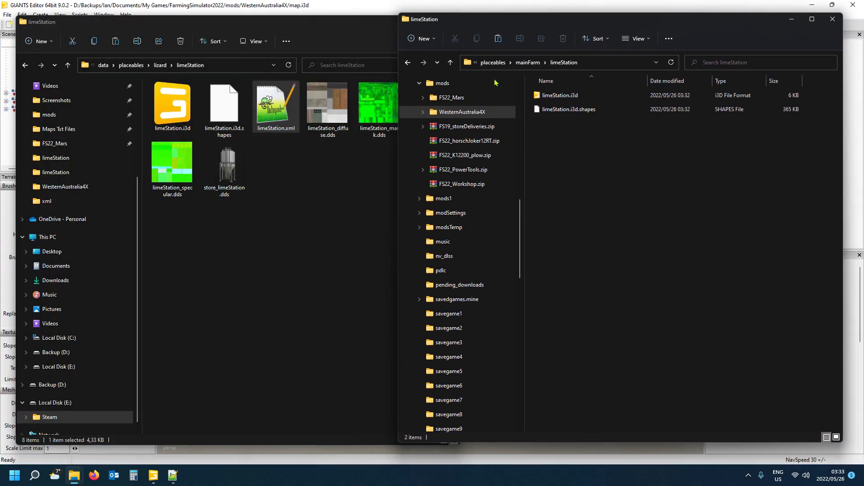
left_click(615, 67)
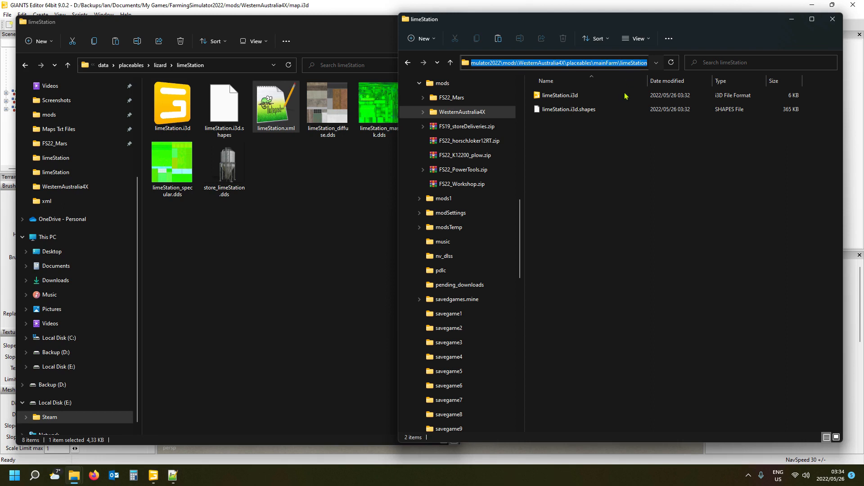
left_click(606, 157)
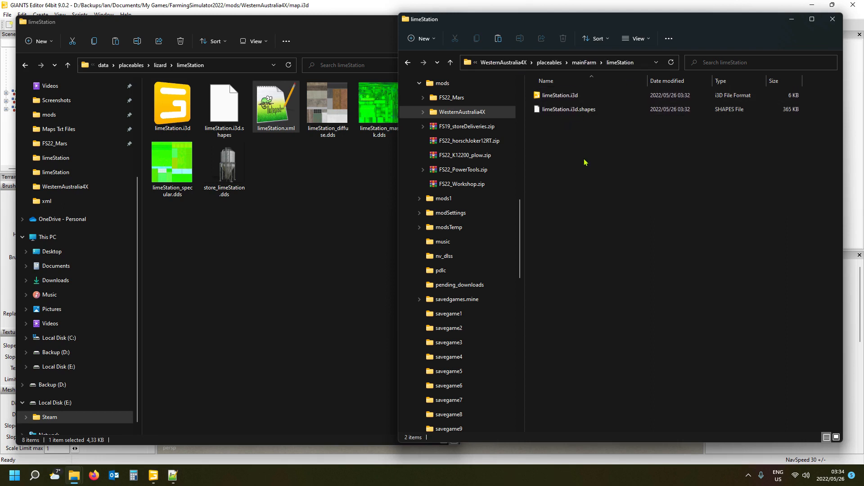
key("ctrl+v")
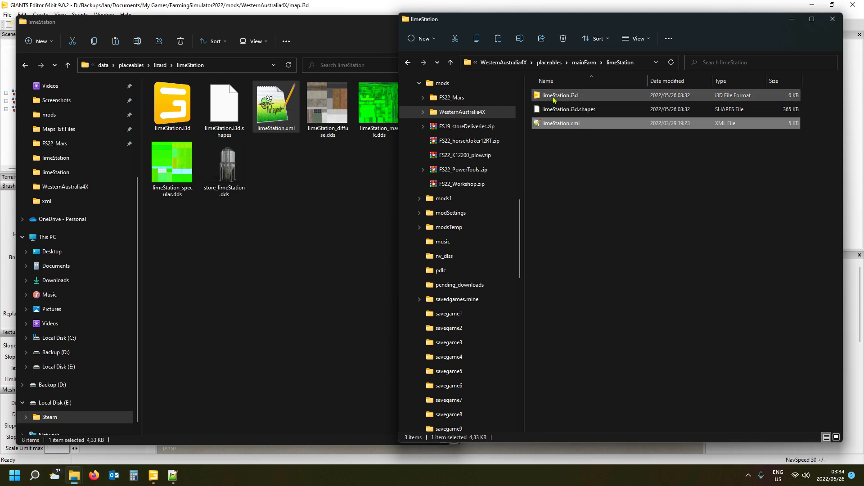
- Open the exported limeStation.i3d from the mainFarm folder in GIANTS Editor and inspect the silo model up close
double_click(554, 99)
left_click(413, 293)
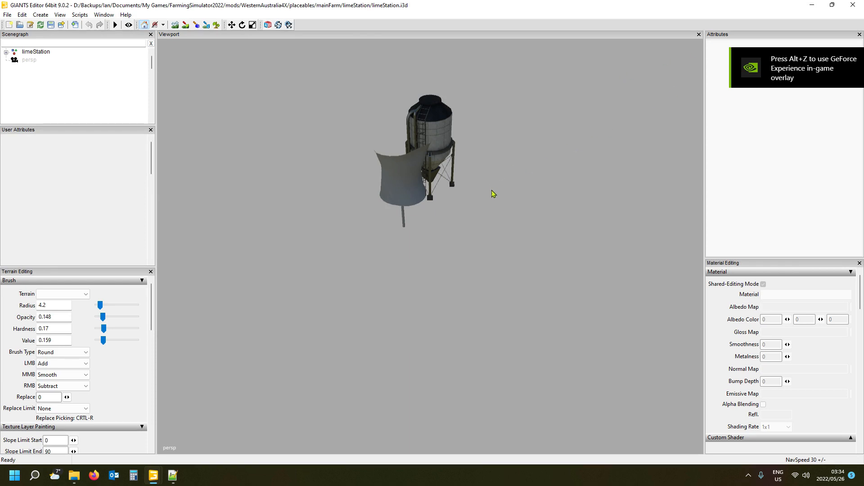
scroll(491, 200, "up", 5)
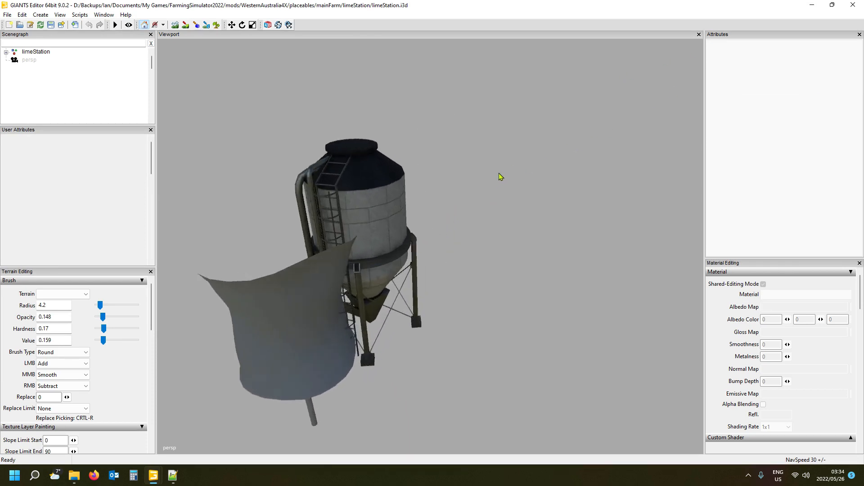
scroll(501, 177, "up", 5)
scroll(450, 180, "up", 5)
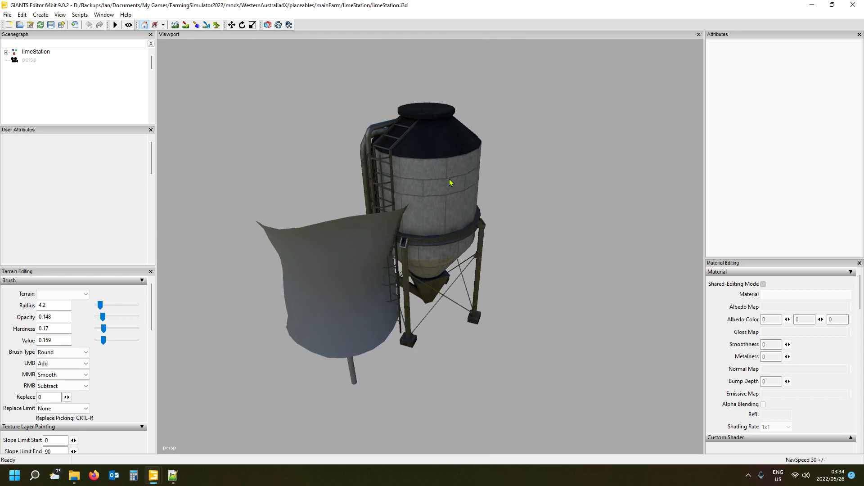
scroll(430, 181, "down", 5)
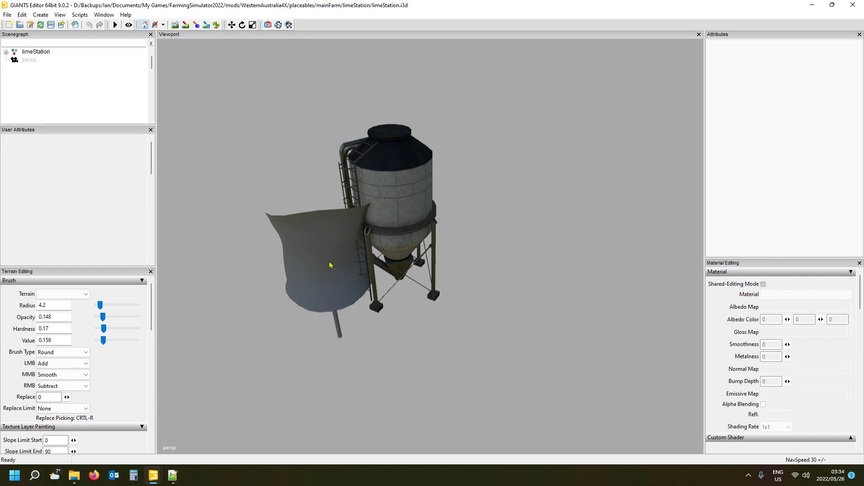
- Check the map scene and the limeStation entry in storeItems.xml, and return to the exported limeStation scene
mouse_move(153, 476)
mouse_move(121, 448)
left_click(98, 430)
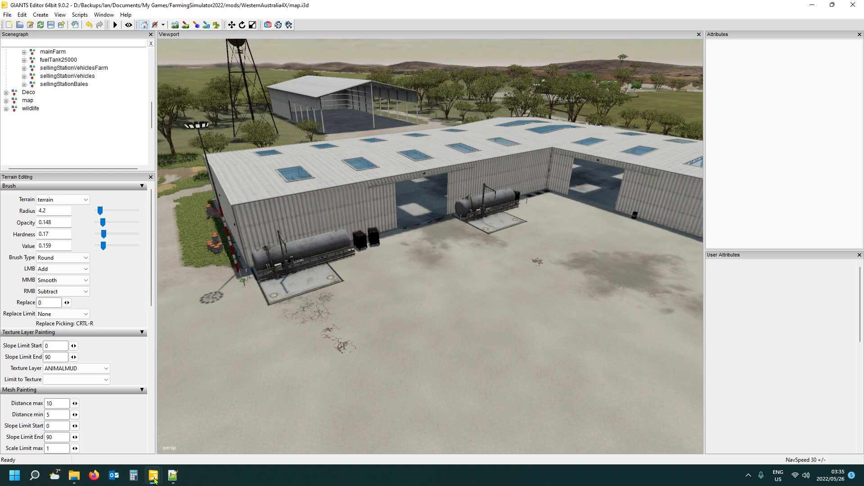
left_click(173, 475)
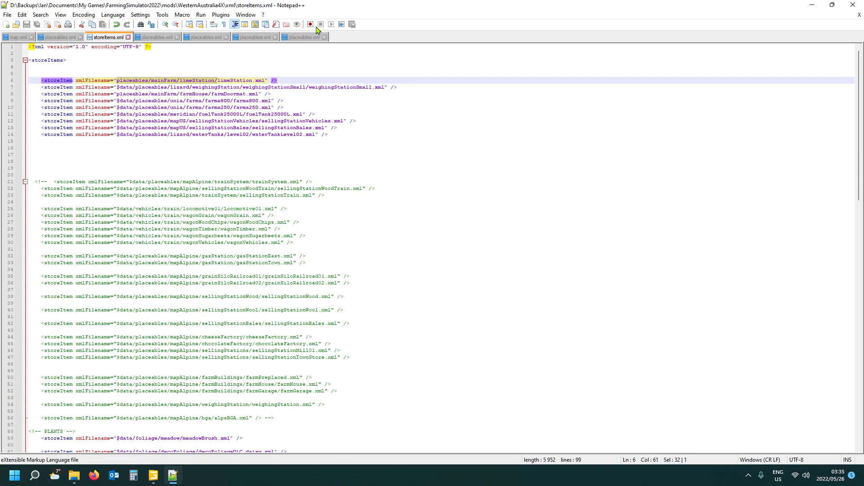
mouse_move(174, 477)
left_click(202, 433)
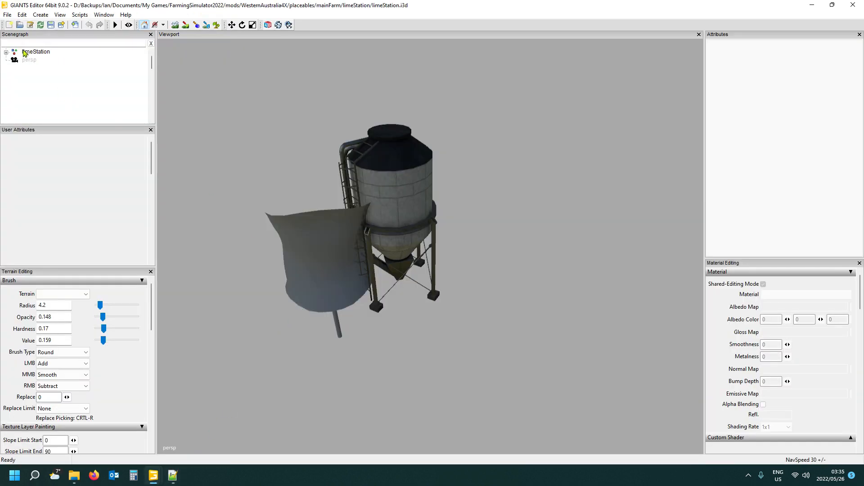
- Expand the whole limeStation hierarchy, examine the buyingStation group and its loadingTrigger, and collapse buyingStation
right_click(71, 78)
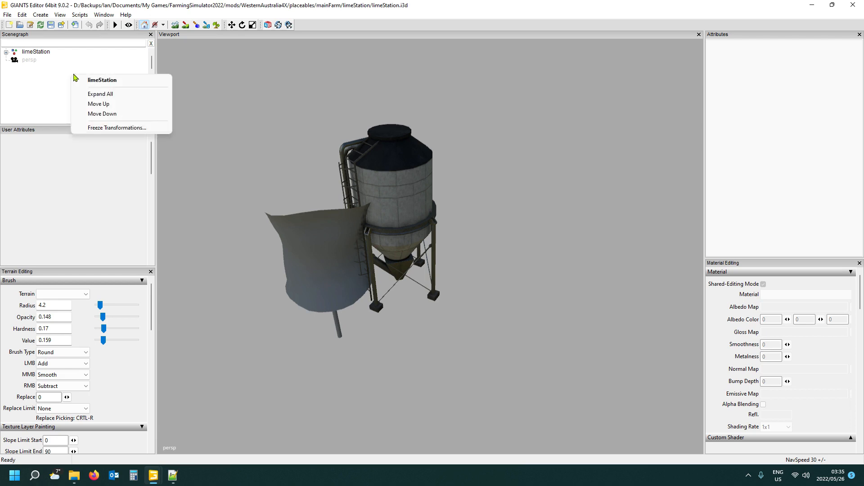
left_click(95, 95)
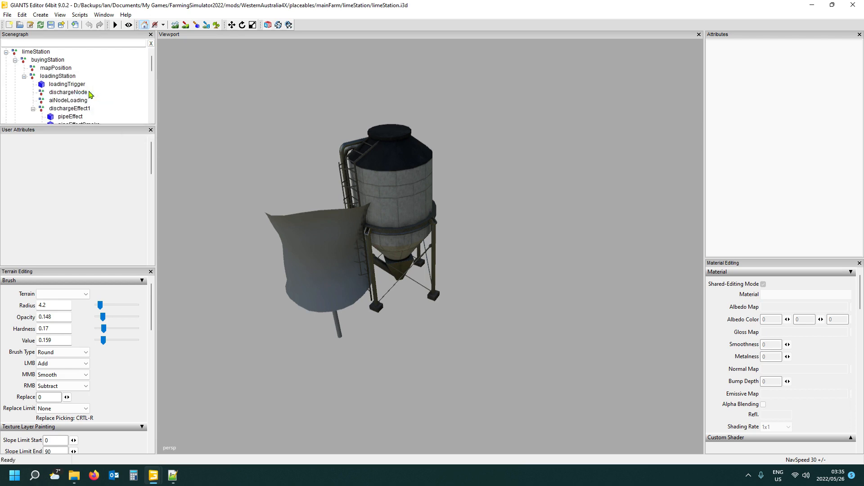
scroll(110, 83, "down", 1)
scroll(112, 84, "up", 1)
left_click(50, 63)
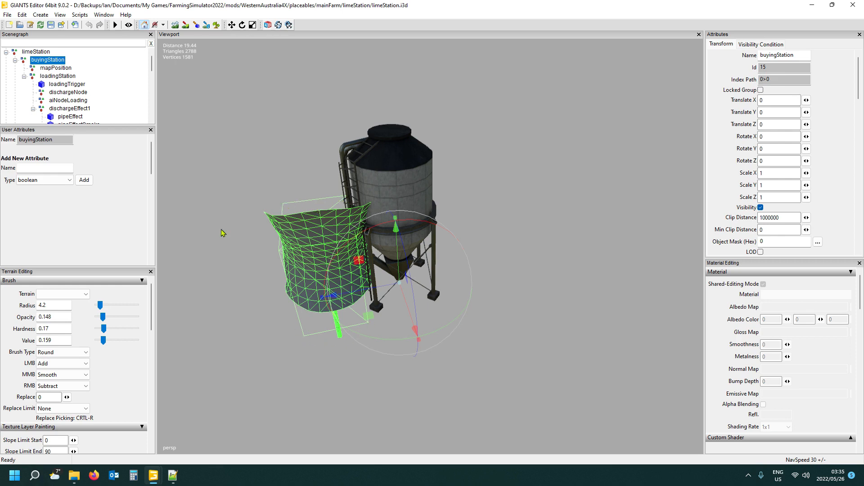
left_click(61, 84)
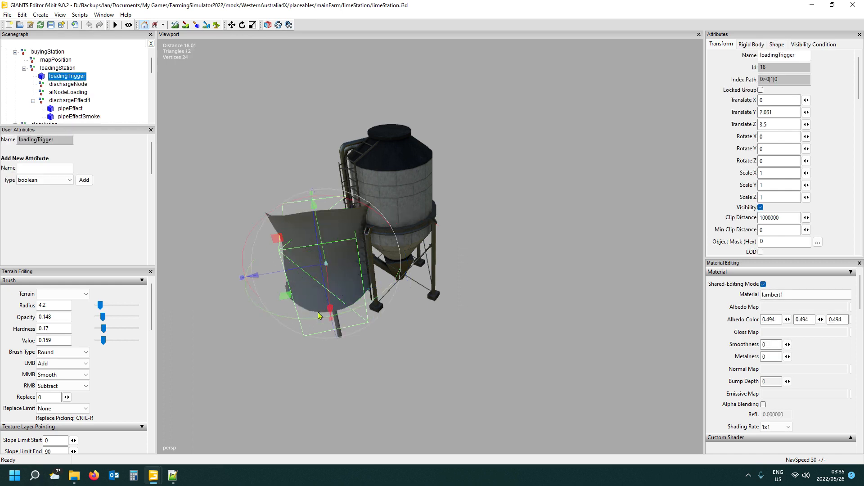
left_click(48, 53)
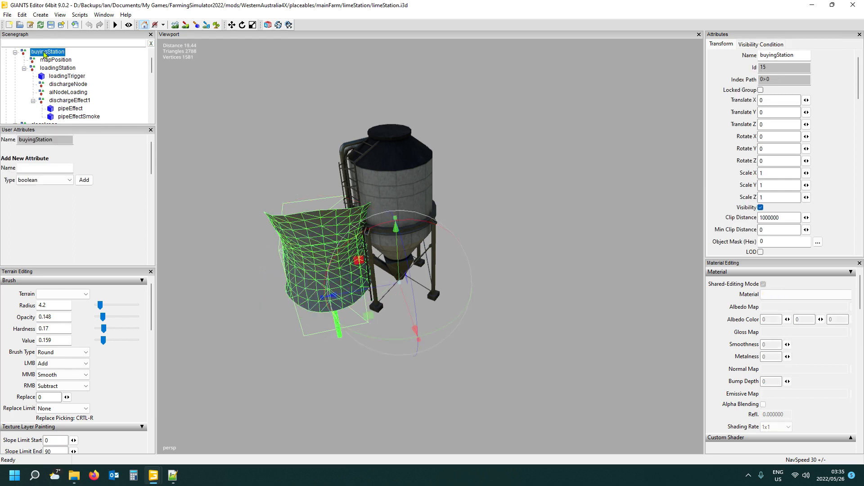
left_click(15, 53)
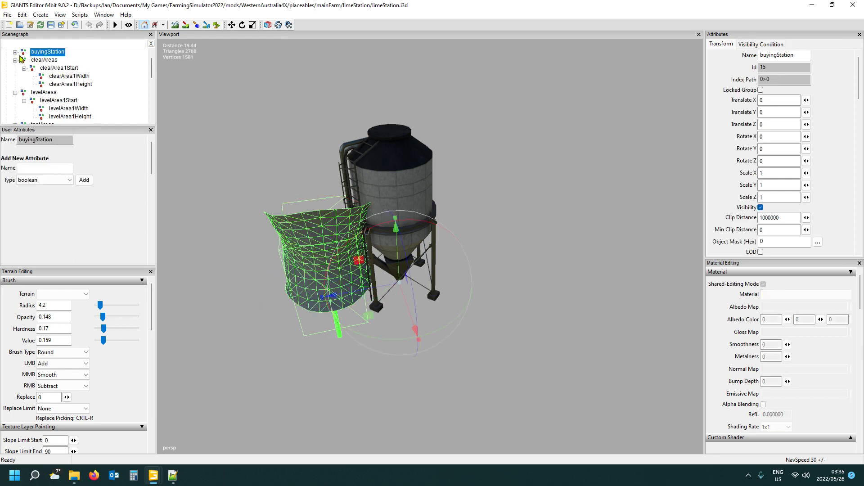
- Examine the levelAreas, testAreas and tipOcclusionUpdateAreas groups and the remaining nodes of the limeStation hierarchy
left_click_drag(380, 400, 385, 367, "alt")
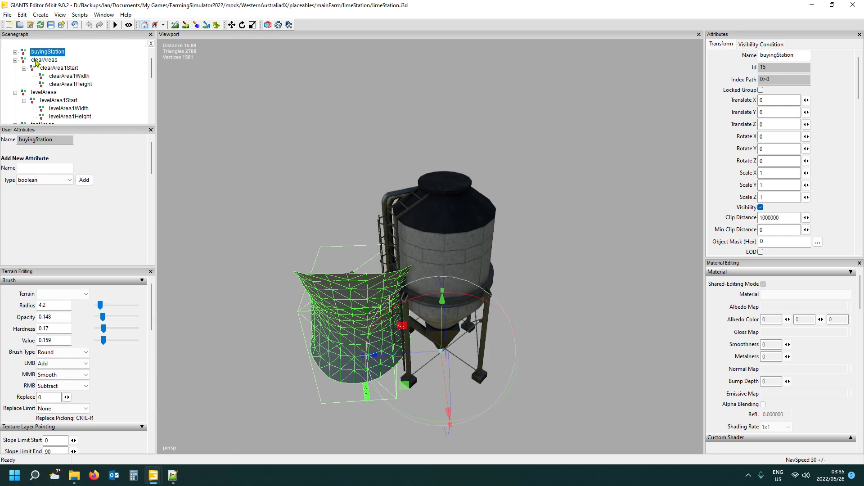
left_click(45, 92)
scroll(67, 95, "down", 1)
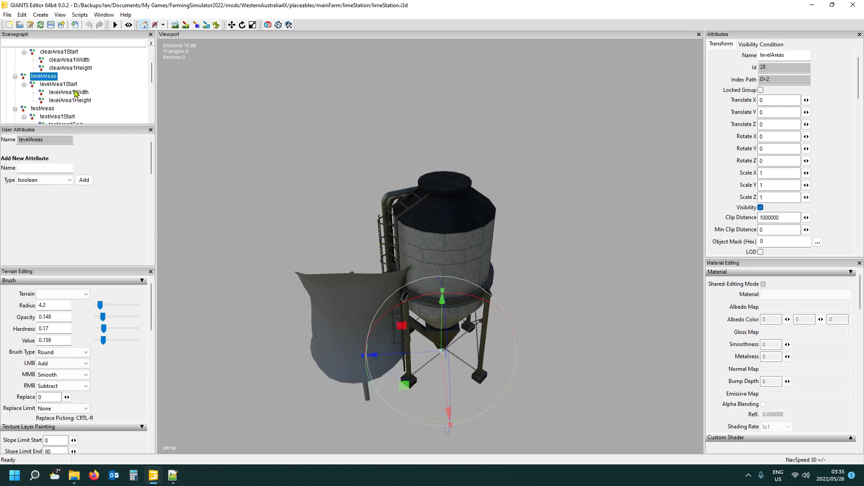
left_click(50, 109)
scroll(52, 109, "down", 2)
left_click(67, 92)
scroll(102, 85, "down", 2)
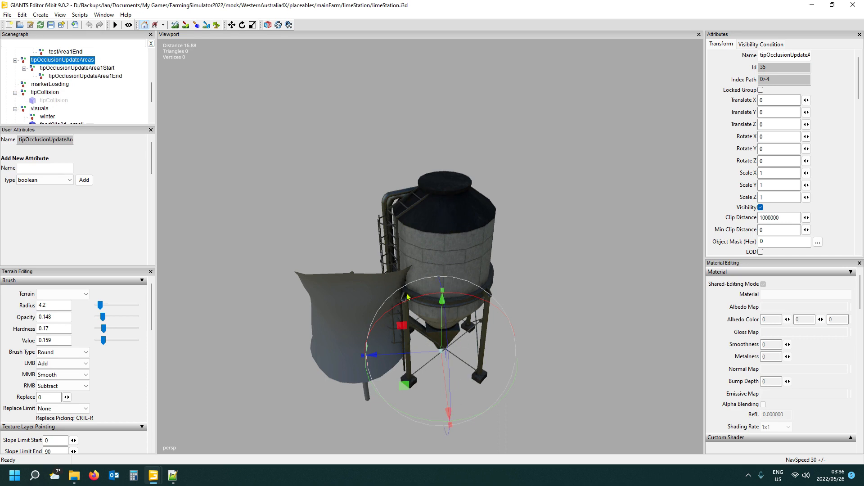
scroll(114, 97, "up", 3)
scroll(112, 96, "up", 1)
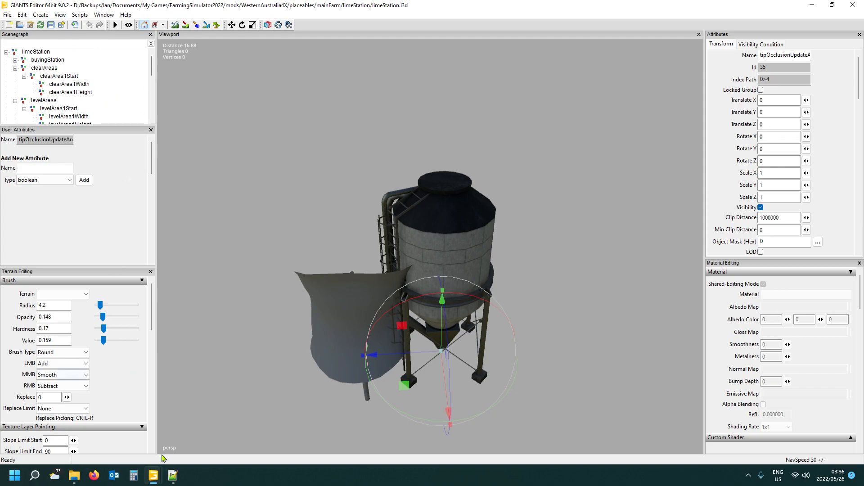
- Open the copied limeStation.xml from the mod's mainFarm > limeStation folder in Notepad++
left_click(173, 475)
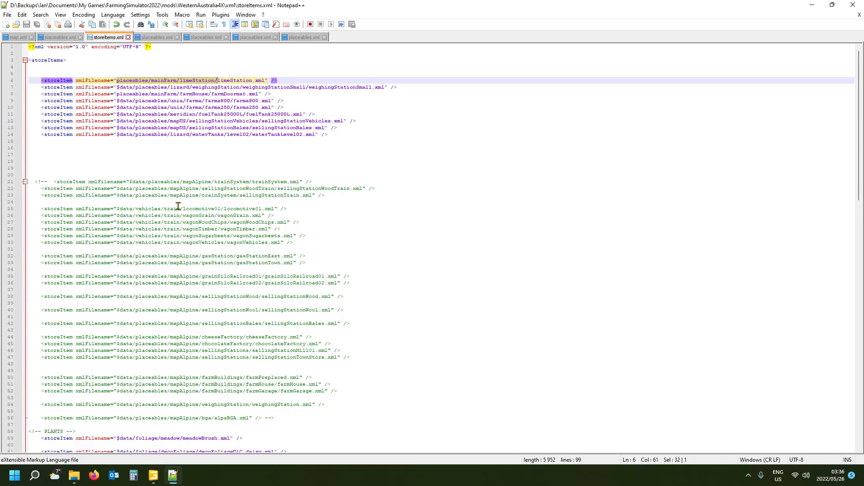
left_click(75, 483)
left_click(48, 430)
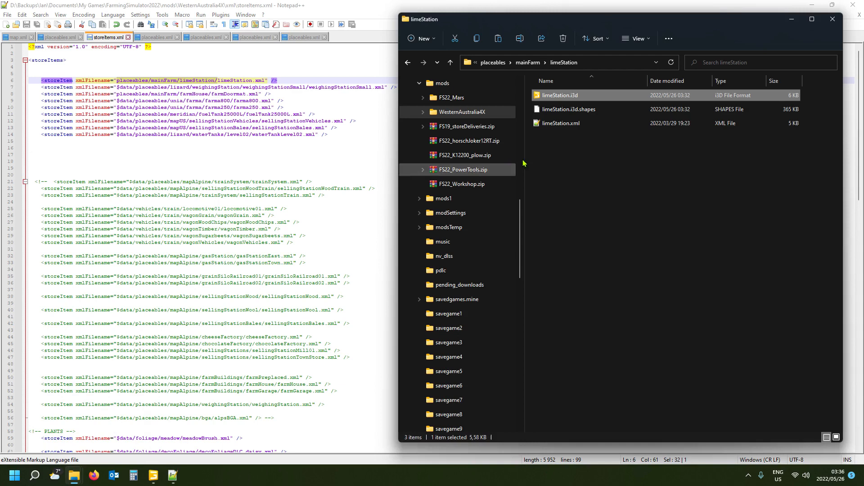
double_click(561, 125)
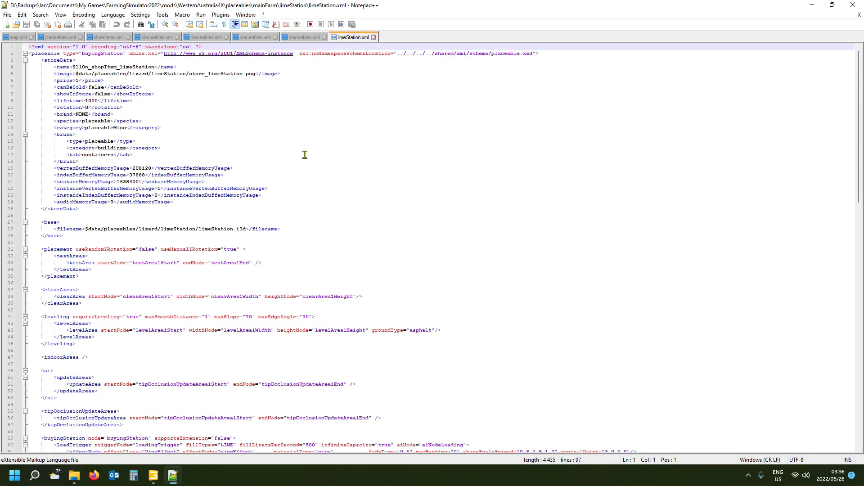
- Examine the storeData, base, placement, clearAreas and leveling sections of limeStation.xml
left_click(56, 62)
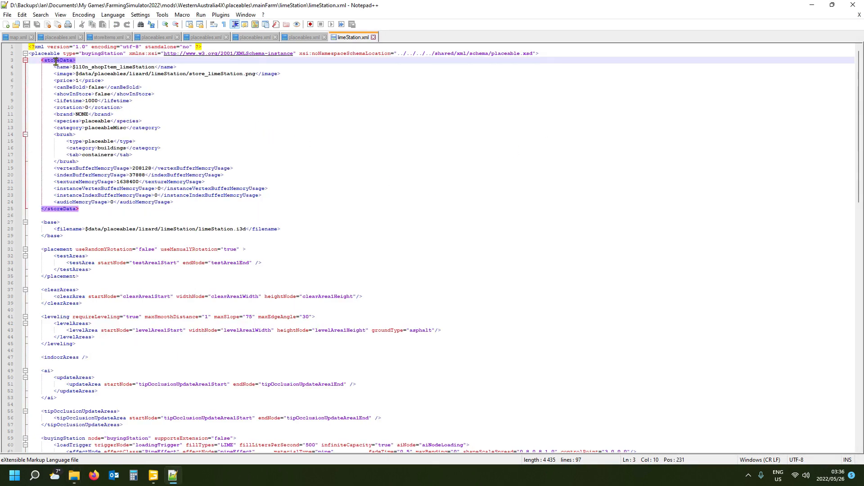
left_click(52, 222)
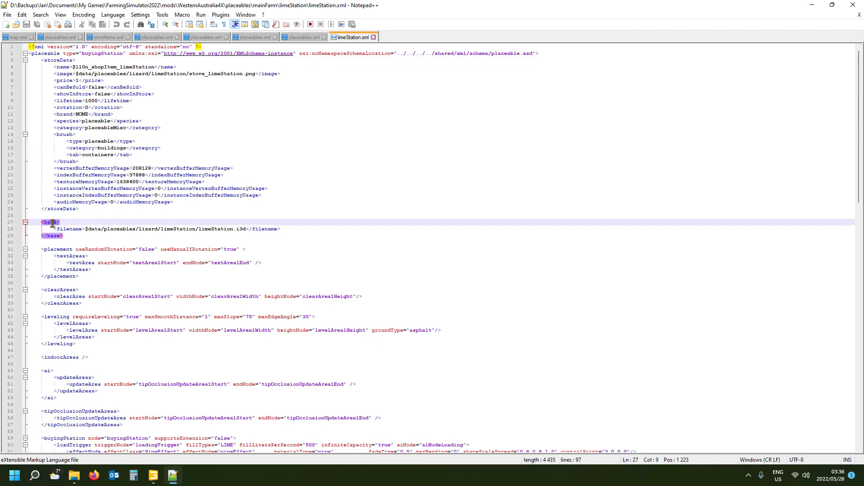
left_click(57, 249)
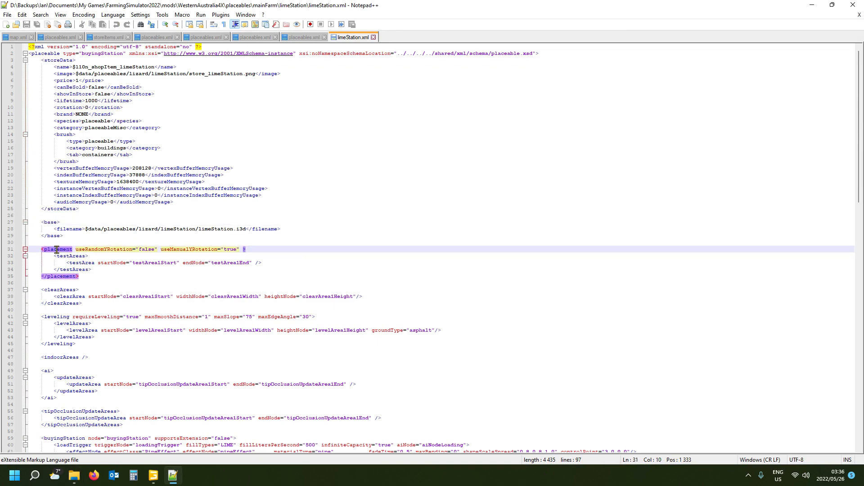
scroll(61, 253, "down", 2)
left_click(54, 250)
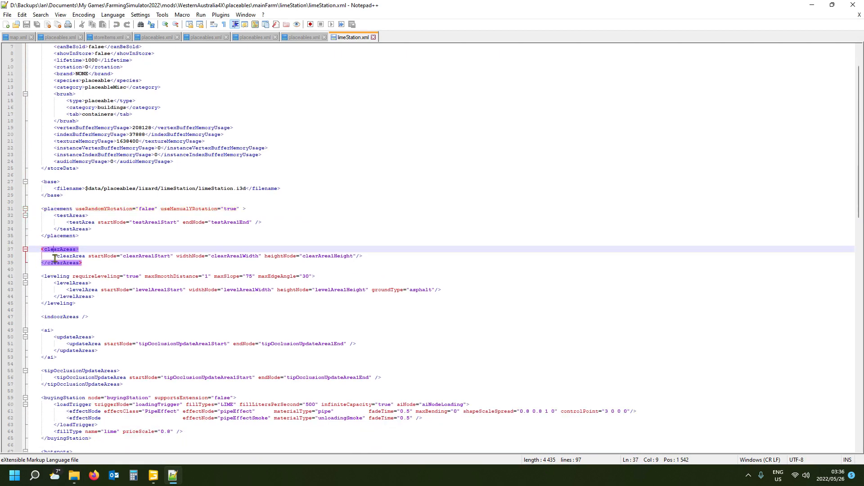
left_click(54, 277)
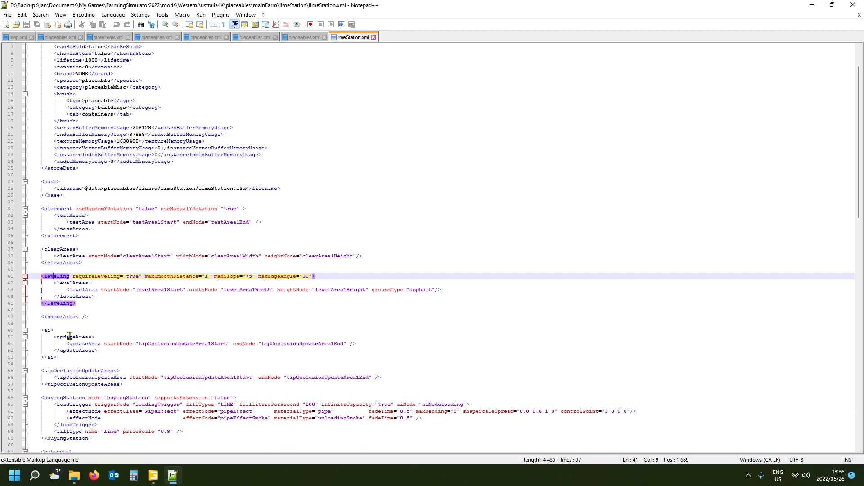
scroll(115, 354, "down", 2)
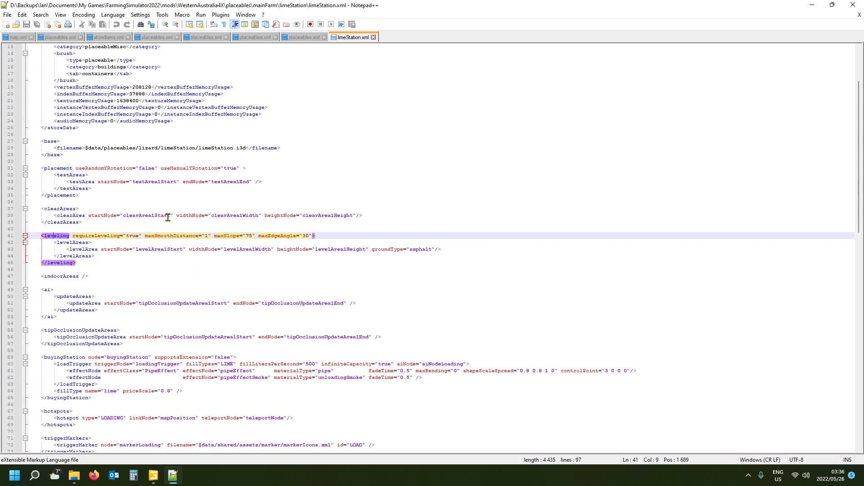
mouse_move(157, 482)
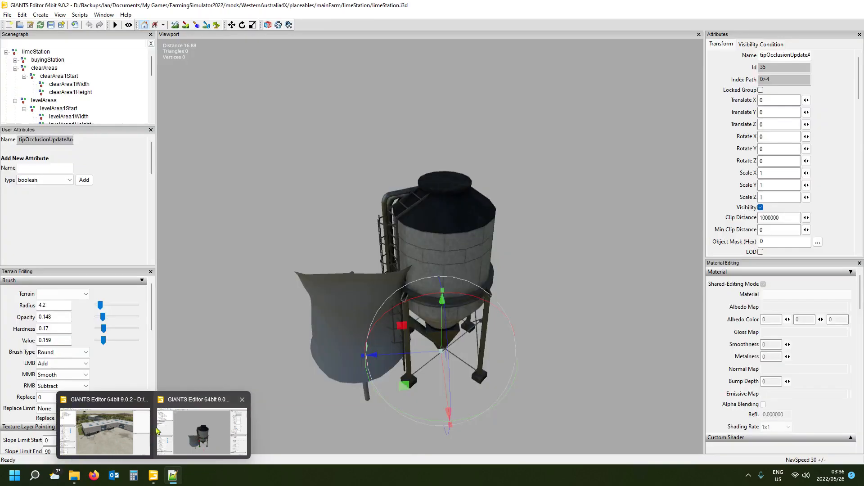
mouse_move(134, 436)
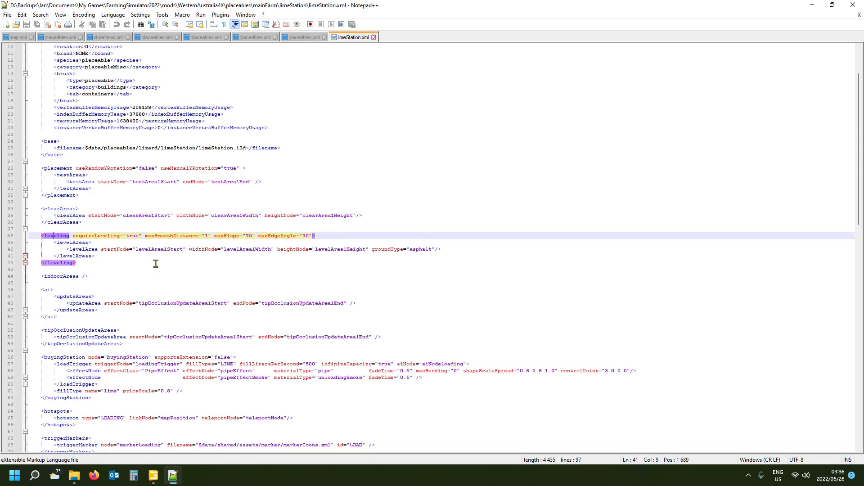
- Delete the testArea line with testArea1Start and testArea1End from the placement section, keeping the testAreas tags
scroll(156, 261, "up", 2)
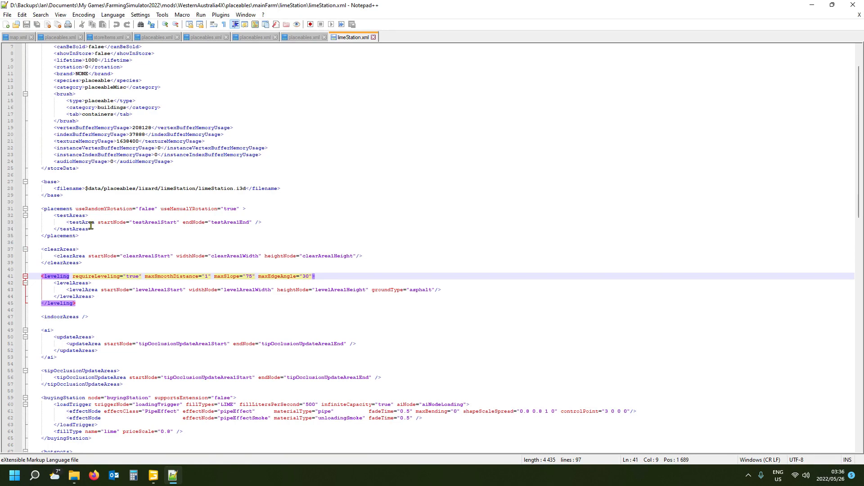
left_click(57, 209)
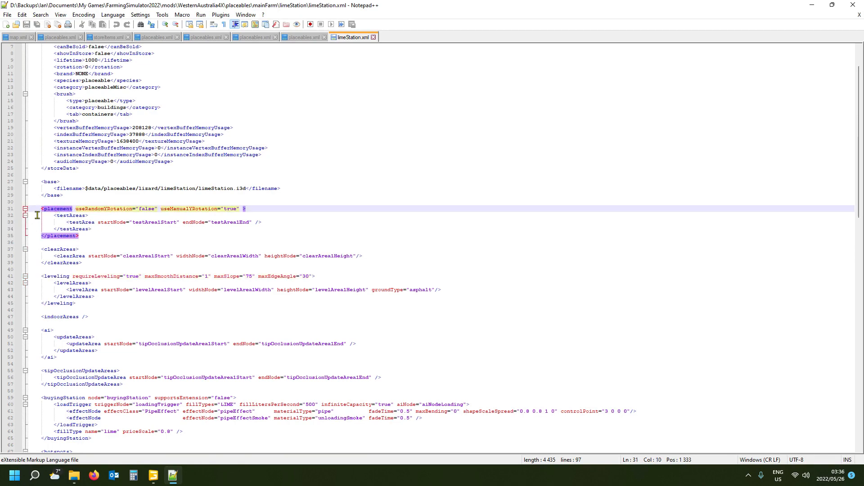
left_click(18, 223)
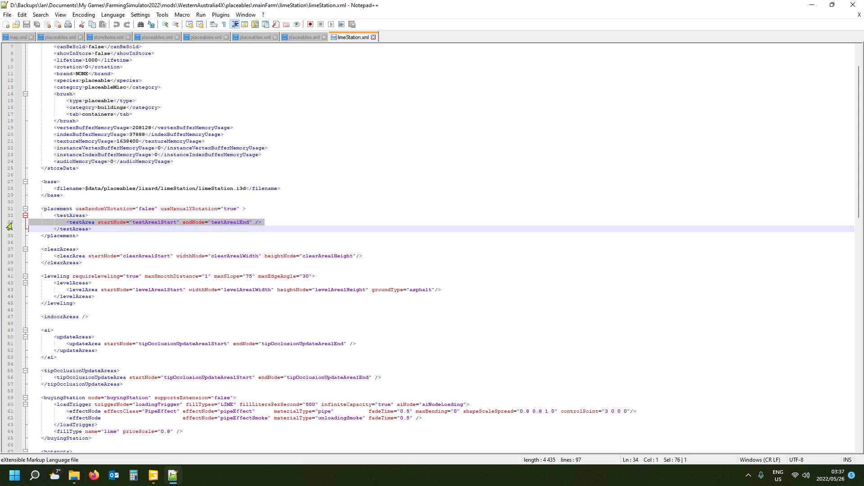
key("Delete")
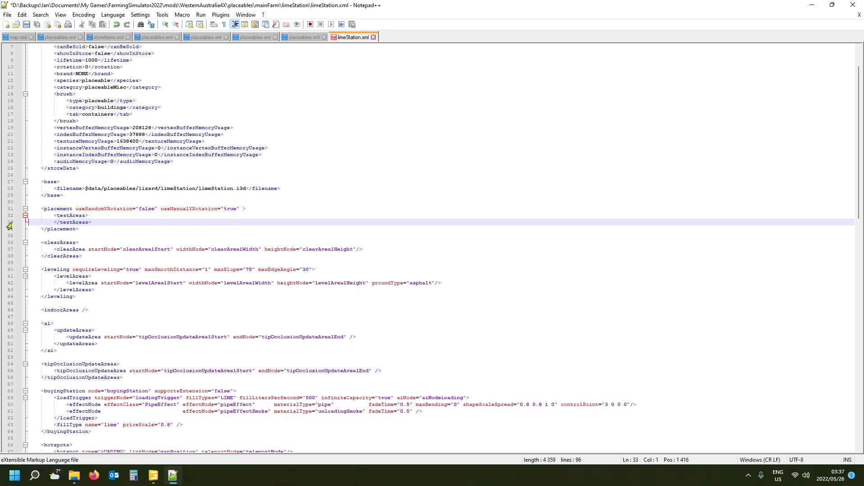
left_click(66, 216)
left_click(51, 209)
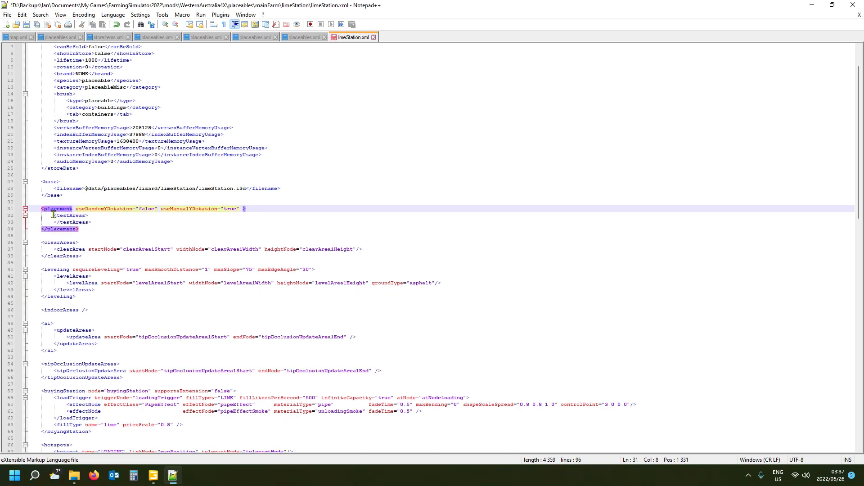
- Delete the clearArea line from the clearAreas section, keeping its opening and closing tags
left_click(52, 243)
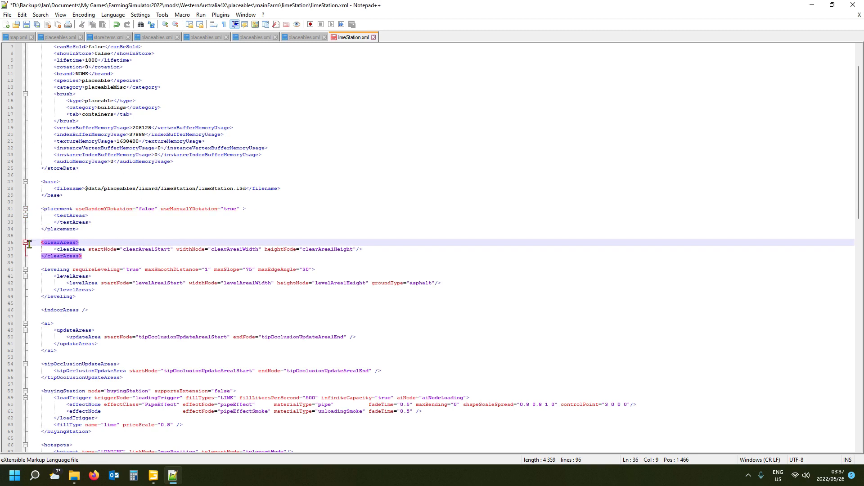
left_click(6, 250)
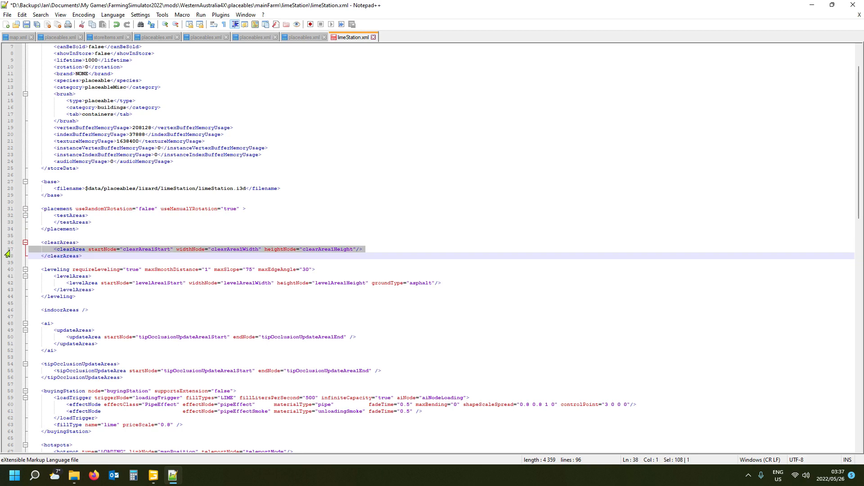
key("Delete")
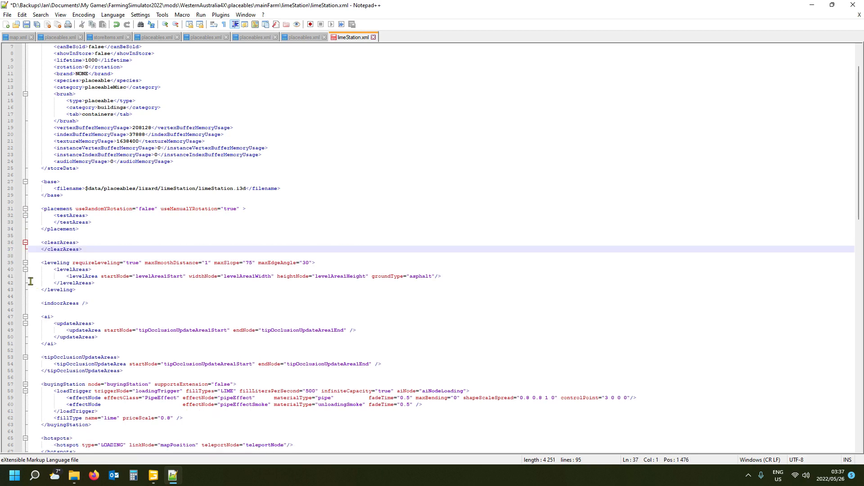
- Delete the levelArea line from the leveling section, keeping the levelAreas tags
left_click(56, 262)
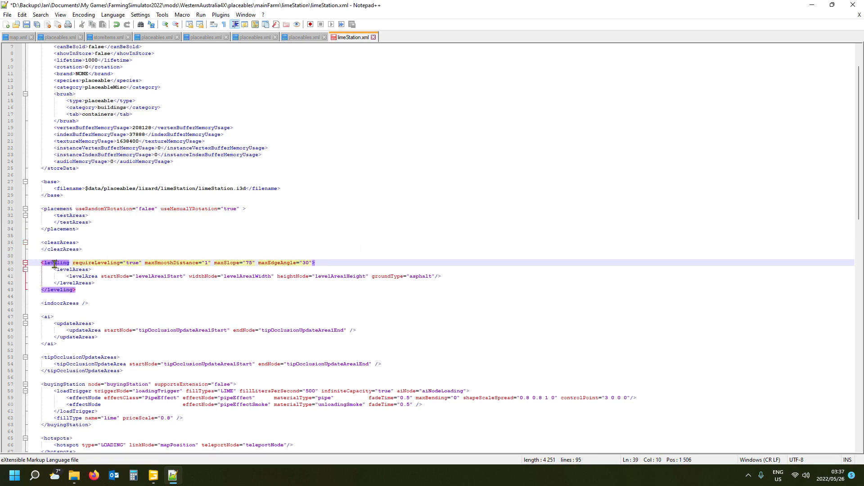
left_click(6, 277)
key("Delete")
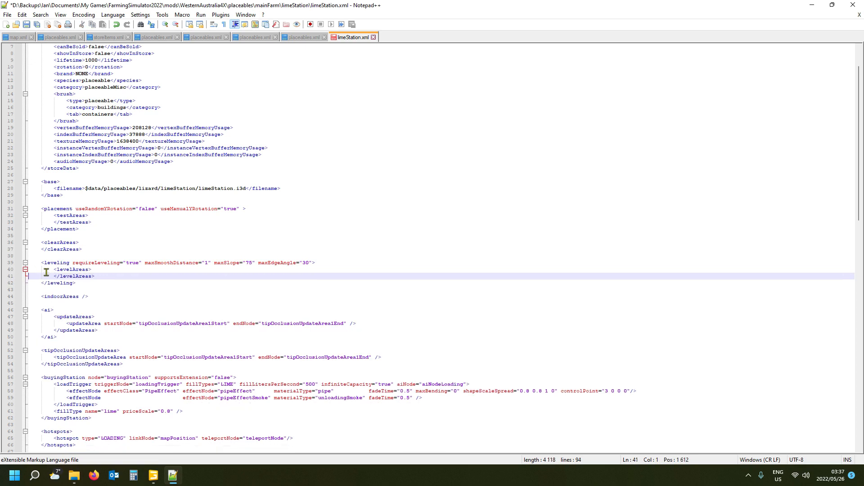
left_click(51, 263)
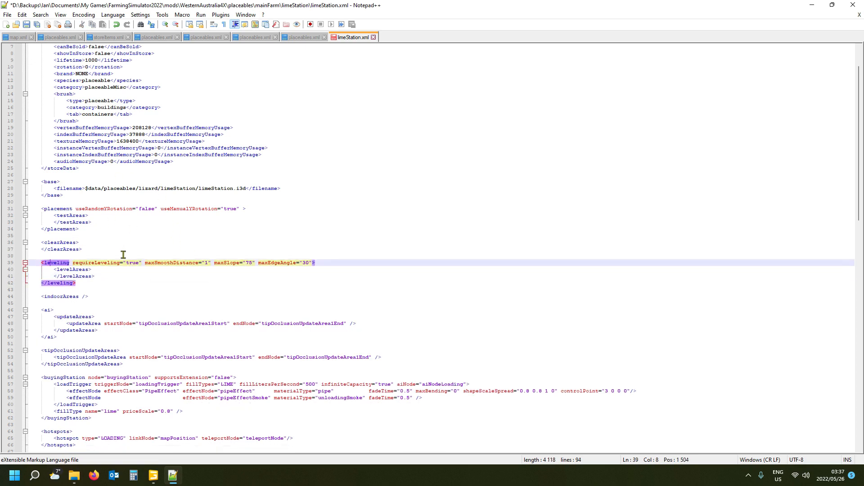
- Examine the ai updateAreas and tipOcclusionUpdateAreas sections of limeStation.xml
scroll(185, 277, "down", 2)
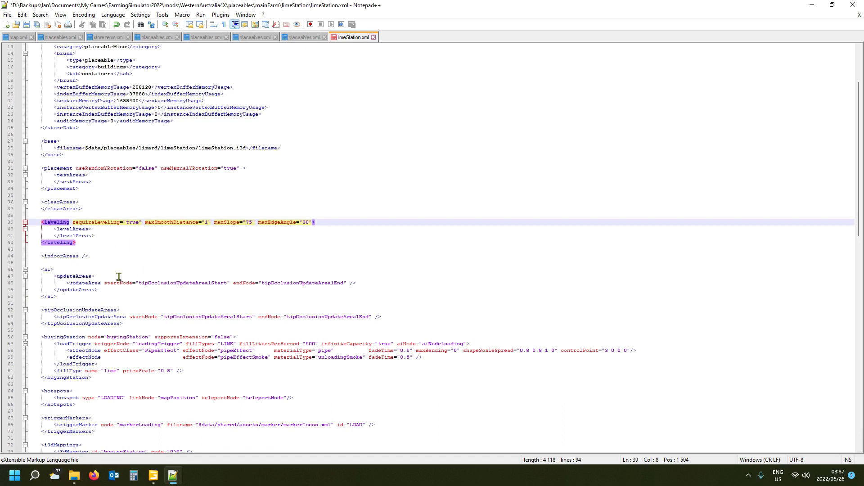
left_click(68, 276)
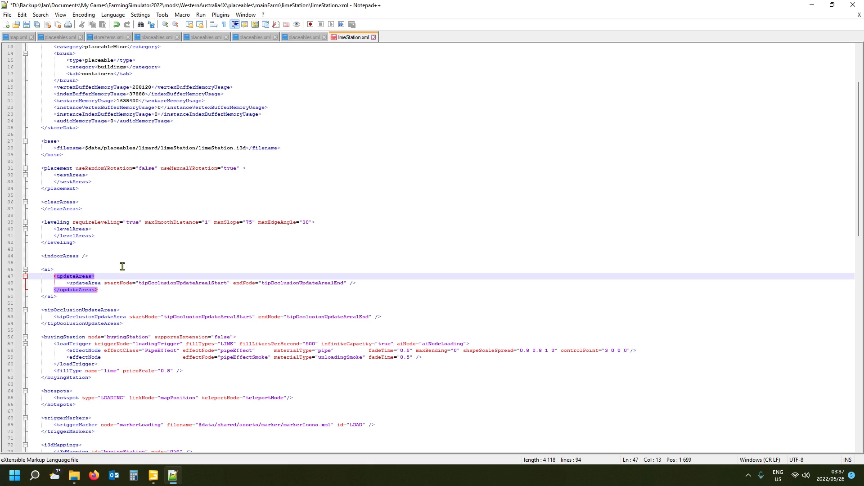
scroll(196, 218, "down", 3)
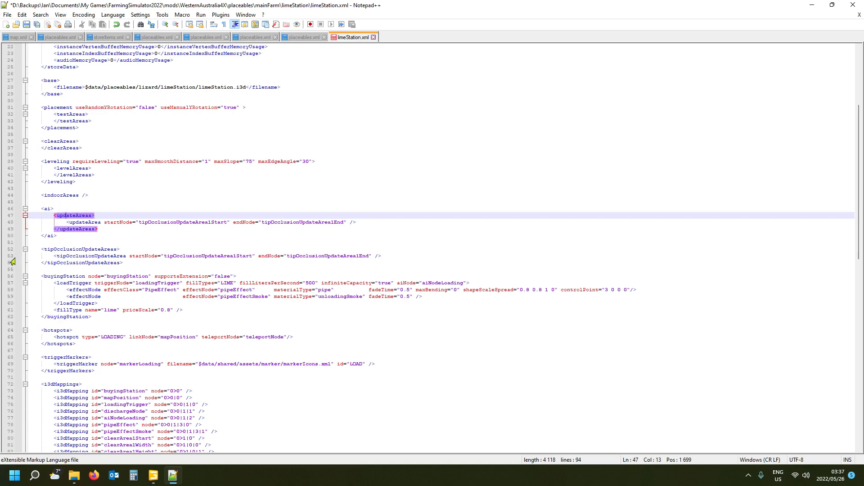
left_click(53, 249)
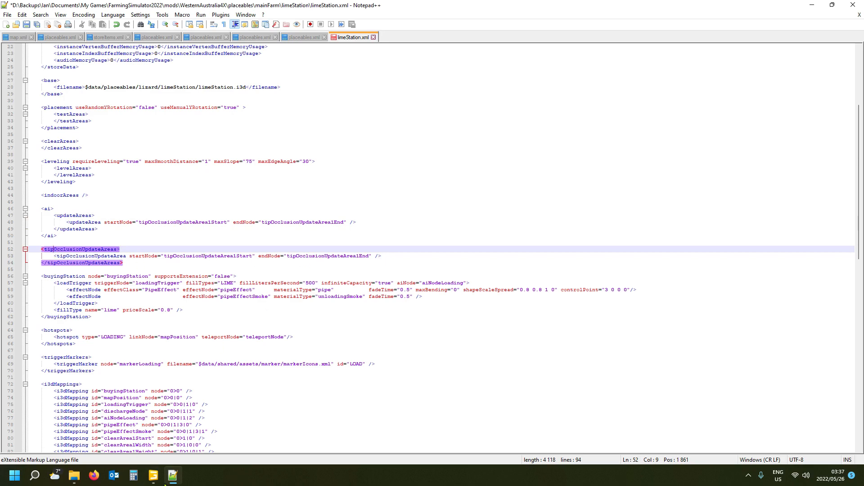
- Switch to the limeStation scene in GIANTS Editor, check the clearAreas nodes' index paths, and delete clearArea1Start with its children
left_click(208, 419)
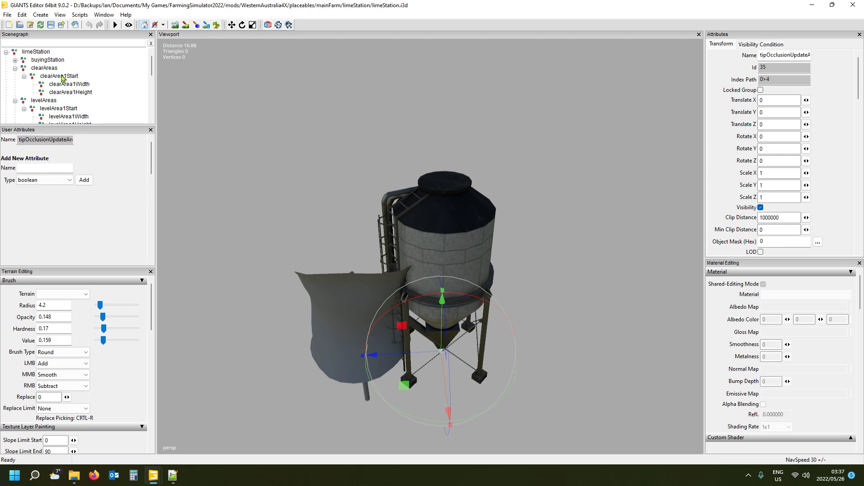
left_click(62, 86)
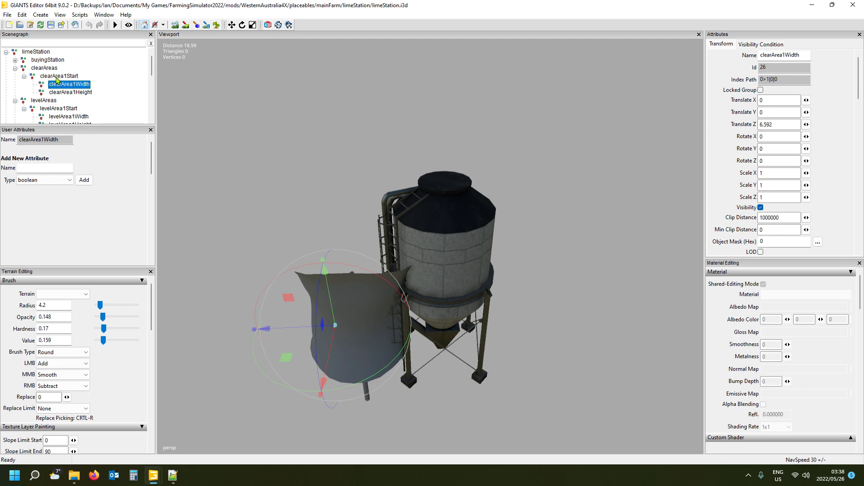
left_click(57, 77)
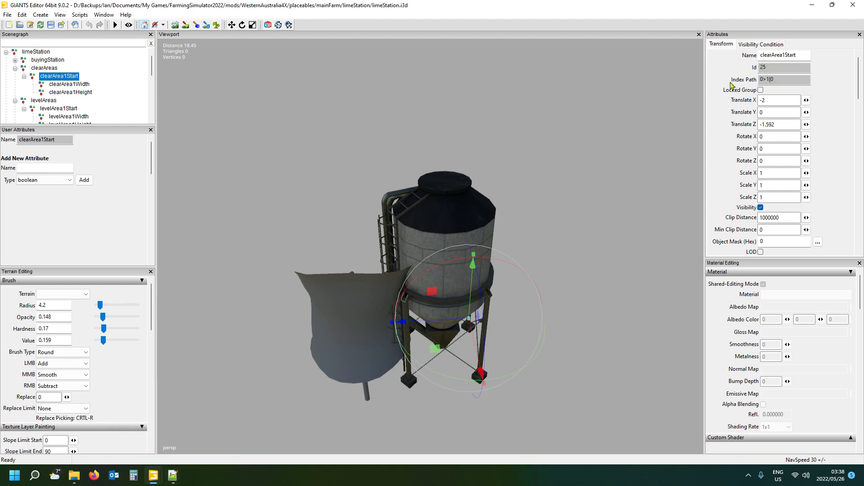
left_click(47, 69)
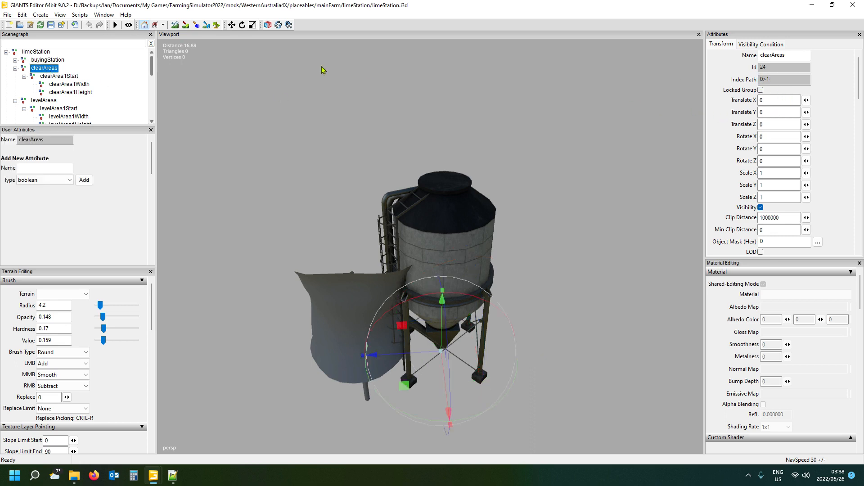
left_click(47, 101)
left_click(54, 77)
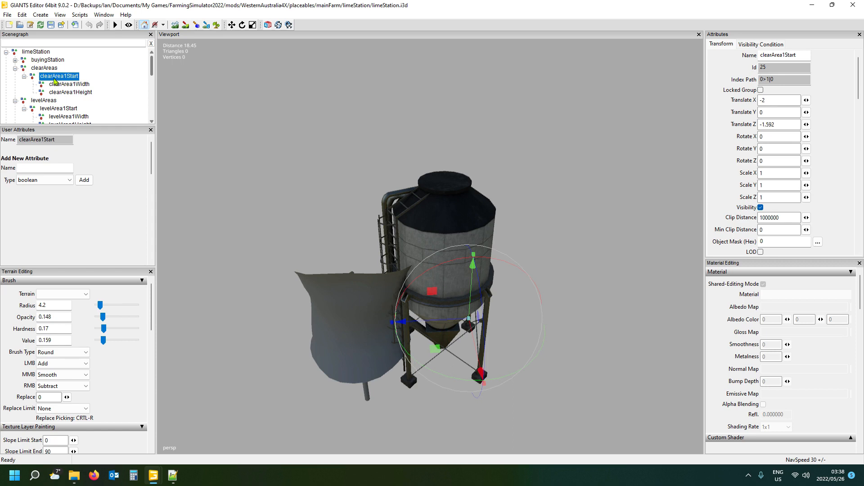
key("Delete")
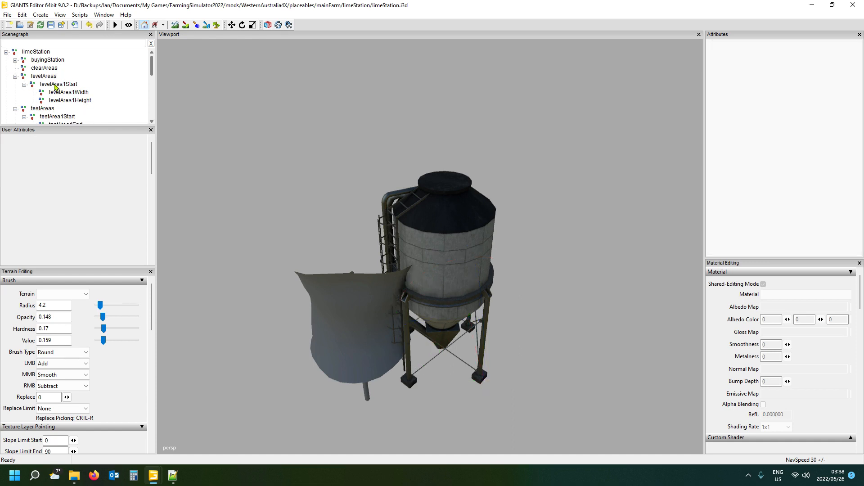
- Delete levelArea1Start with its children from levelAreas, and check the clearAreas, levelAreas and testAreas index paths
left_click(55, 87)
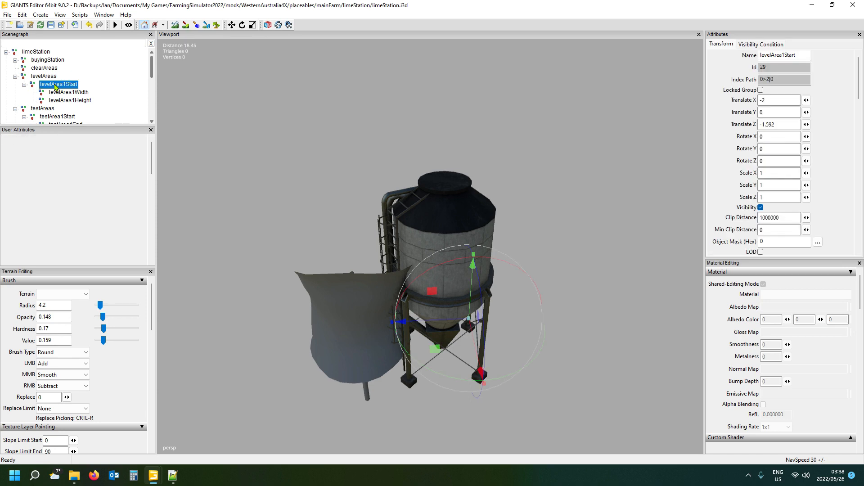
key("Delete")
left_click(45, 68)
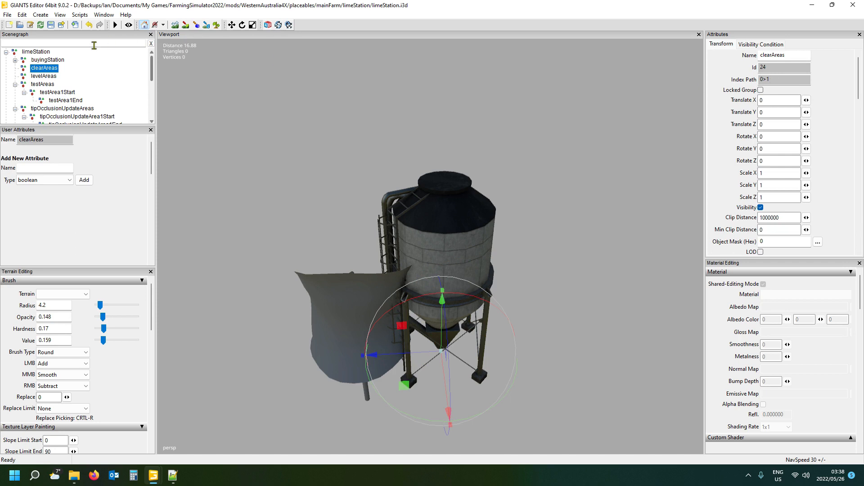
left_click(47, 76)
left_click(47, 84)
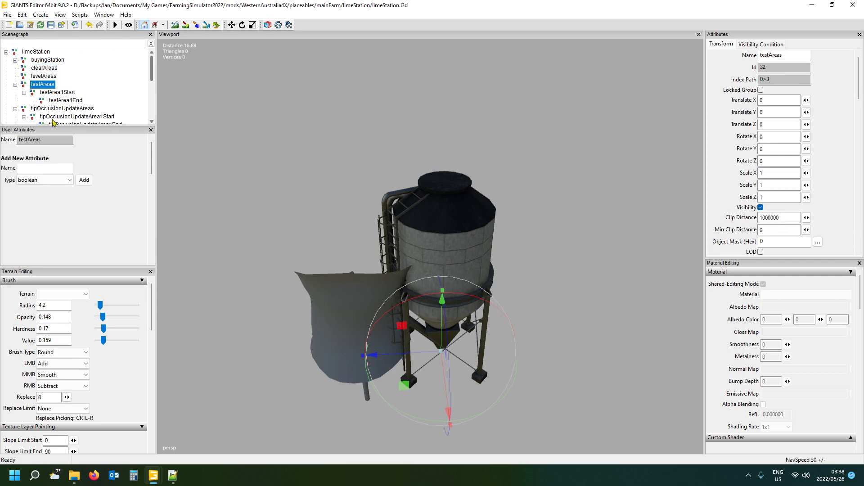
- Check the i3dMappings section of limeStation.xml in Notepad++, and return to the limeStation scene in GIANTS Editor
left_click(176, 478)
scroll(246, 290, "down", 4)
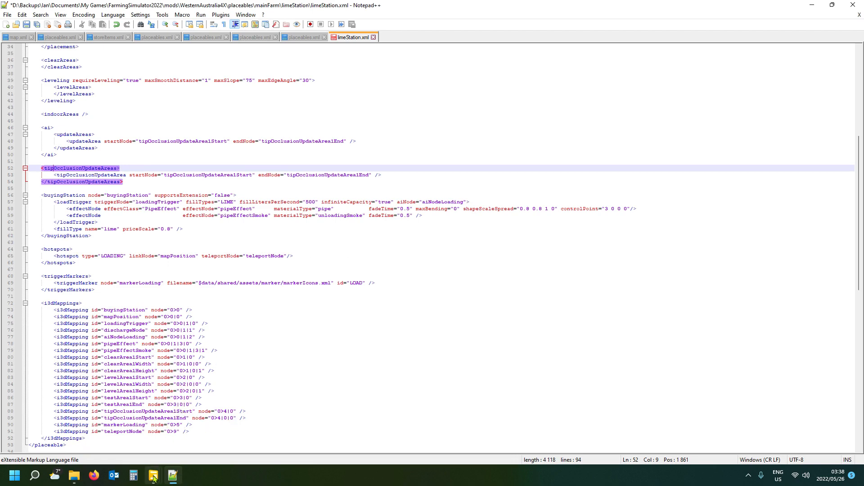
mouse_move(153, 476)
left_click(203, 425)
- Delete testArea1Start with its child from testAreas, and check the index path of tipOcclusionUpdateAreas
scroll(88, 86, "down", 1)
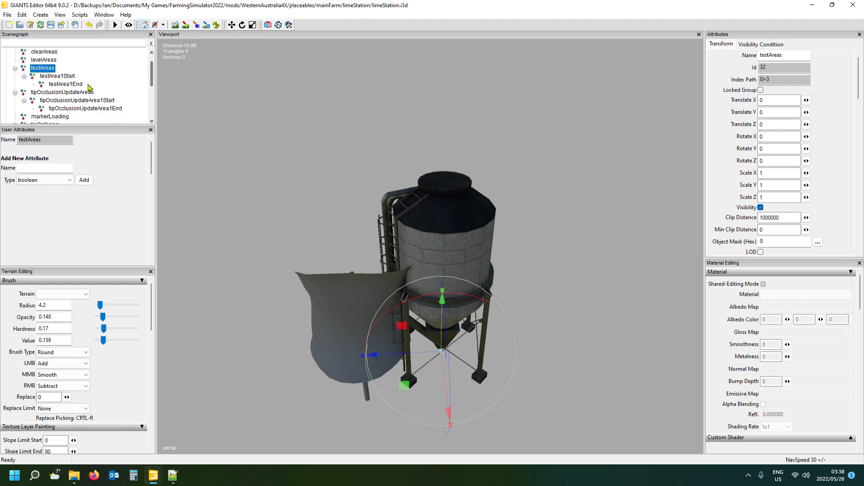
left_click(56, 76)
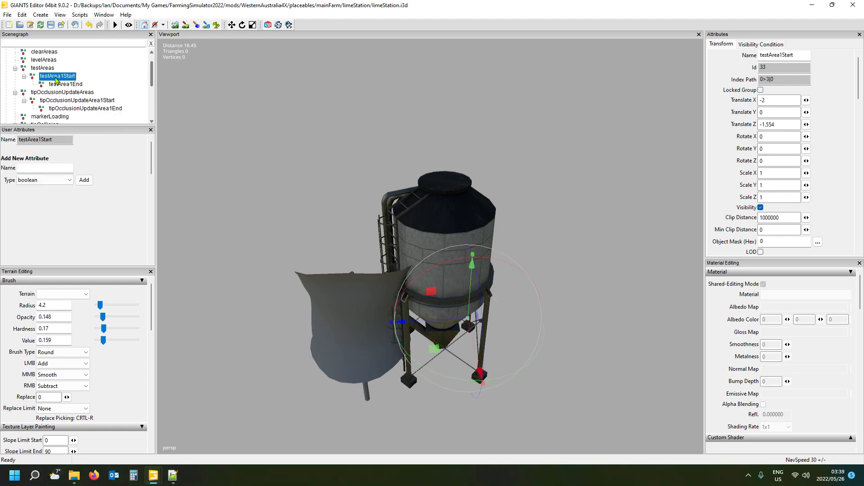
key("Delete")
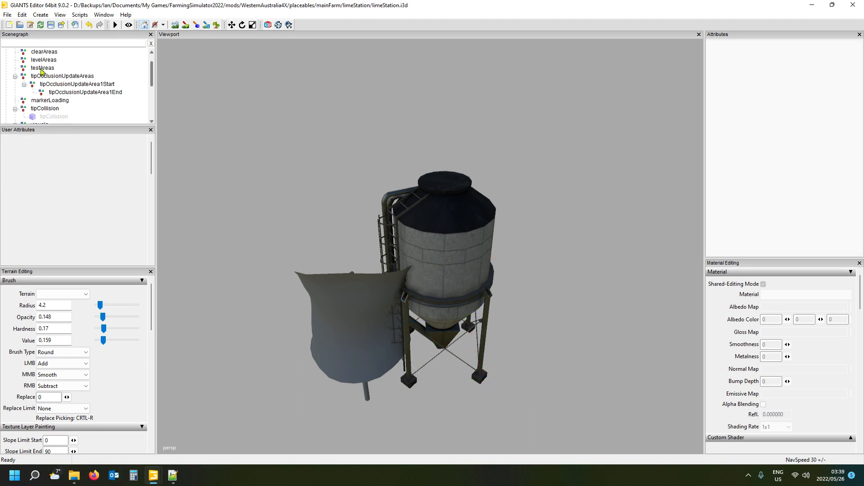
left_click(54, 80)
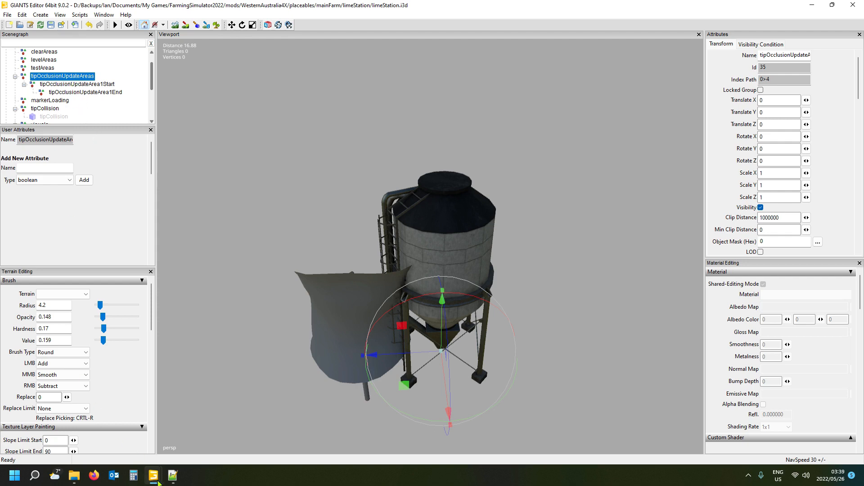
- Switch to limeStation.xml in Notepad++ and examine the buyingStation section, including the loadTrigger's fillTypes value
mouse_move(158, 483)
left_click(176, 479)
scroll(183, 321, "down", 2)
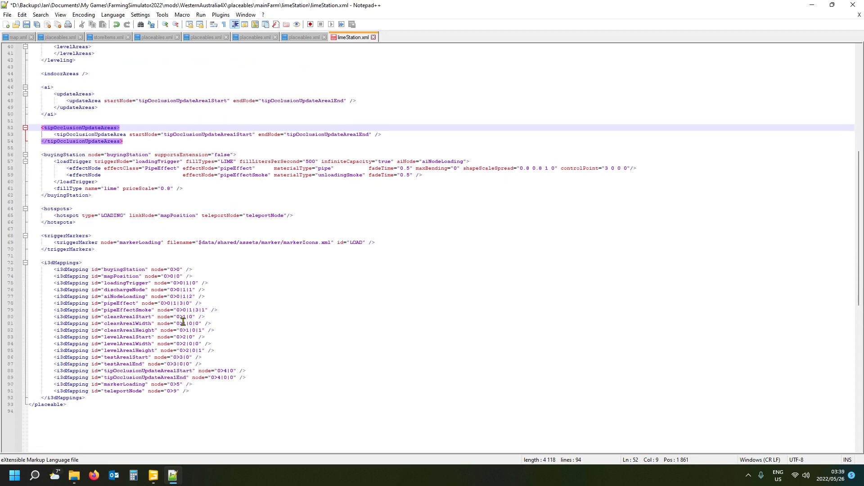
scroll(183, 322, "up", 3)
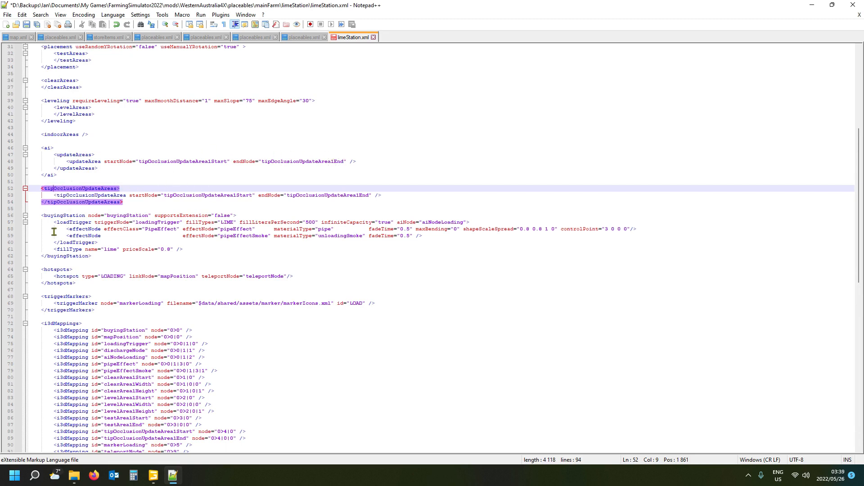
left_click(56, 216)
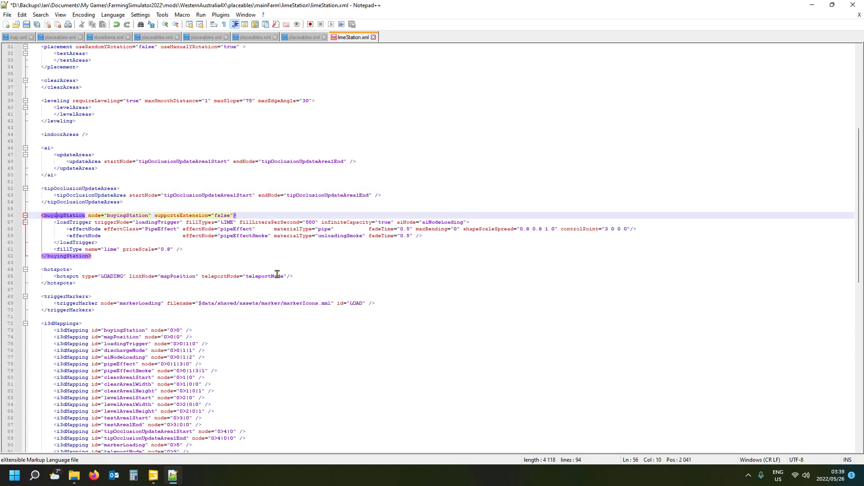
left_click(227, 223)
double_click(229, 222)
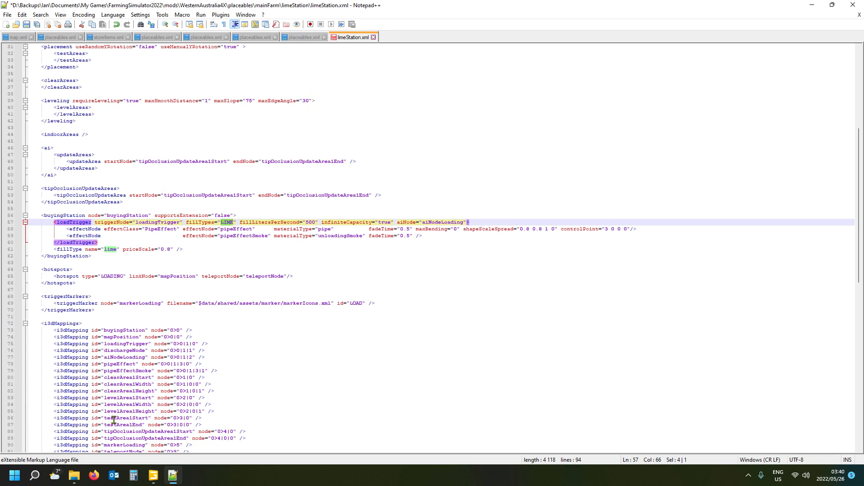
- Open maps_fillTypes.xml from the Farming Simulator 22 data/maps folder in Notepad++
mouse_move(70, 481)
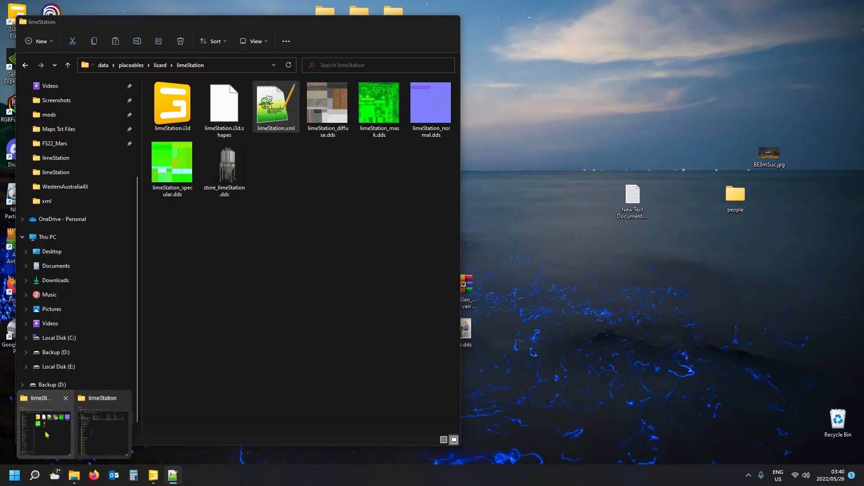
left_click(81, 403)
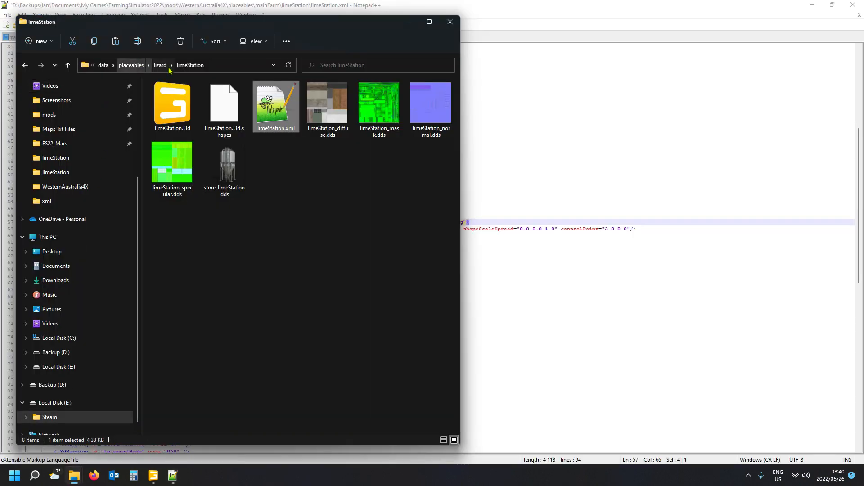
left_click(130, 66)
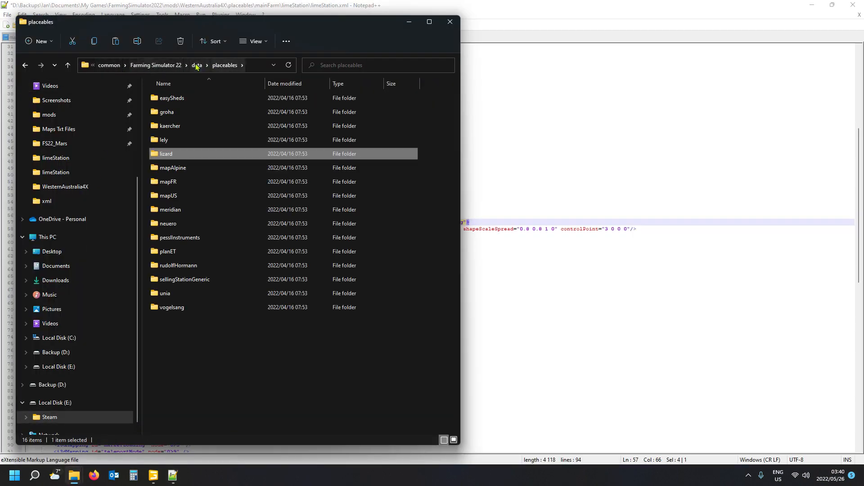
left_click(215, 66)
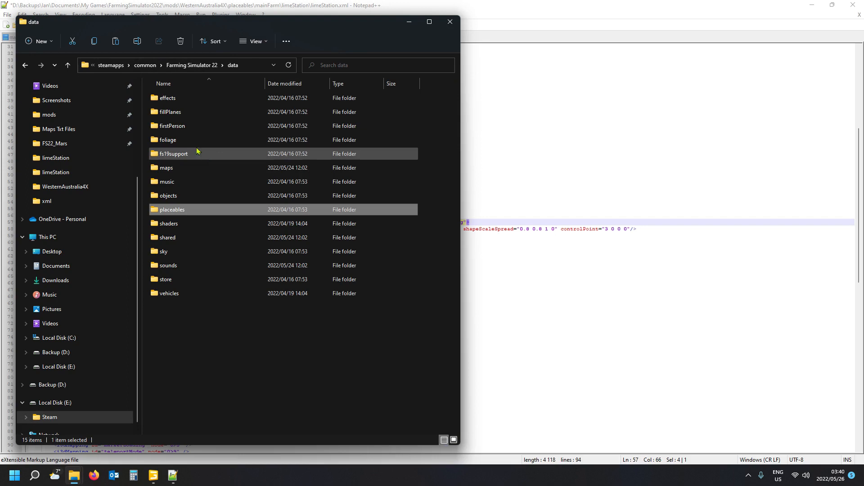
double_click(180, 168)
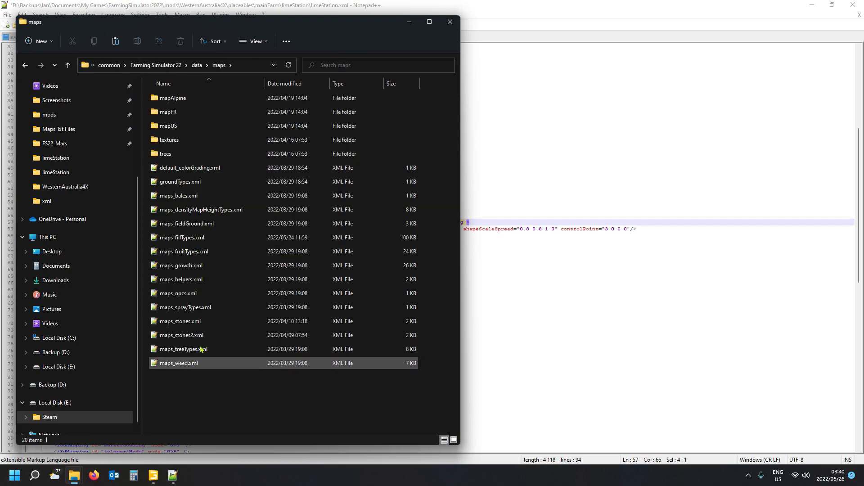
double_click(194, 242)
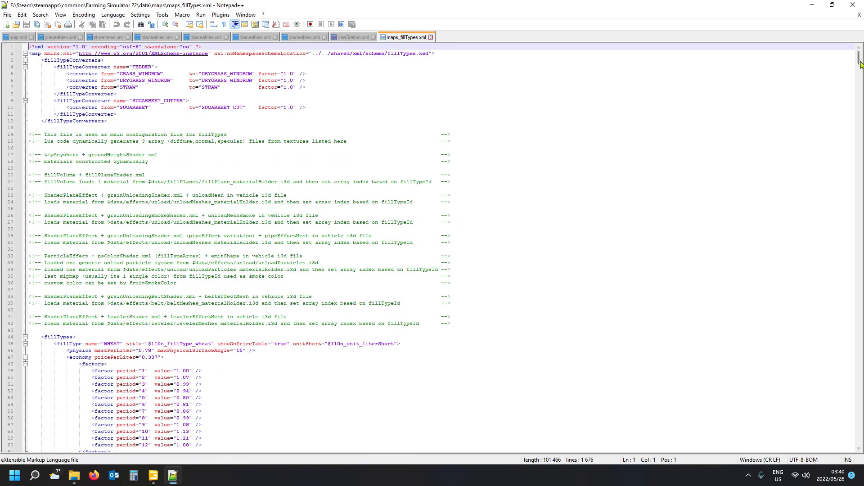
- Examine the fillTypeCategories section, locating FERTILIZER in the BULK category and LIQUIDFERTILIZER in the SPRAYER category
left_click_drag(859, 70, 842, 407)
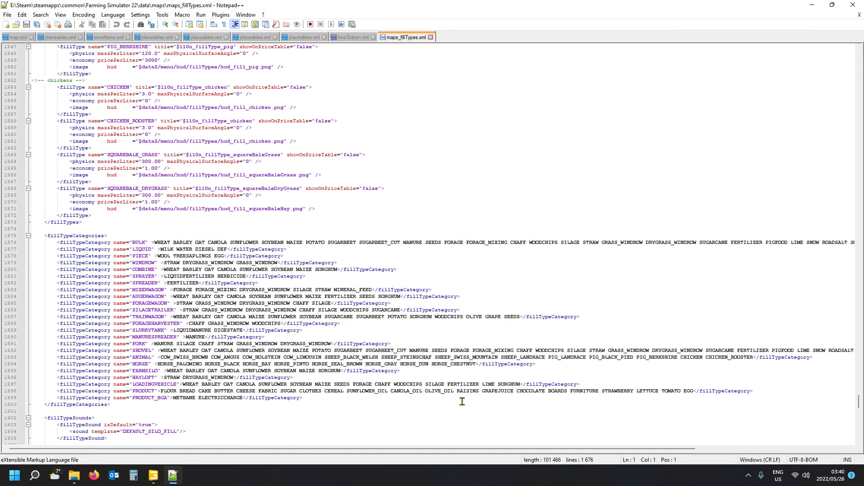
left_click_drag(484, 450, 636, 451)
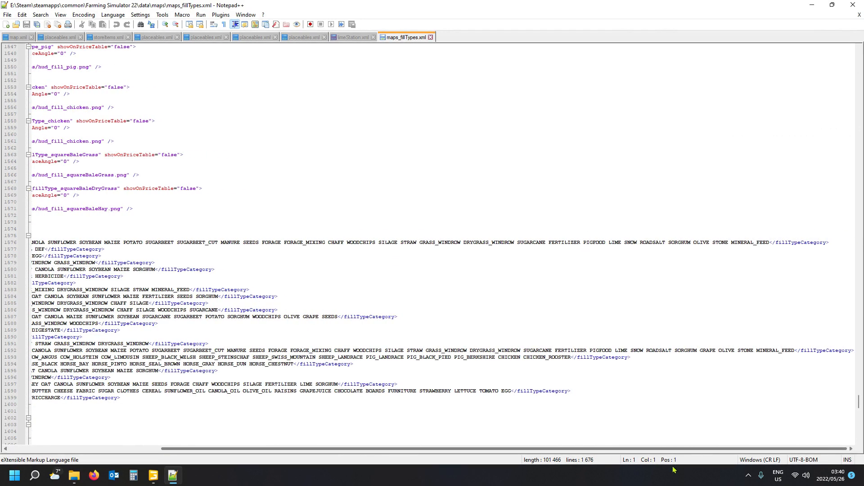
double_click(569, 244)
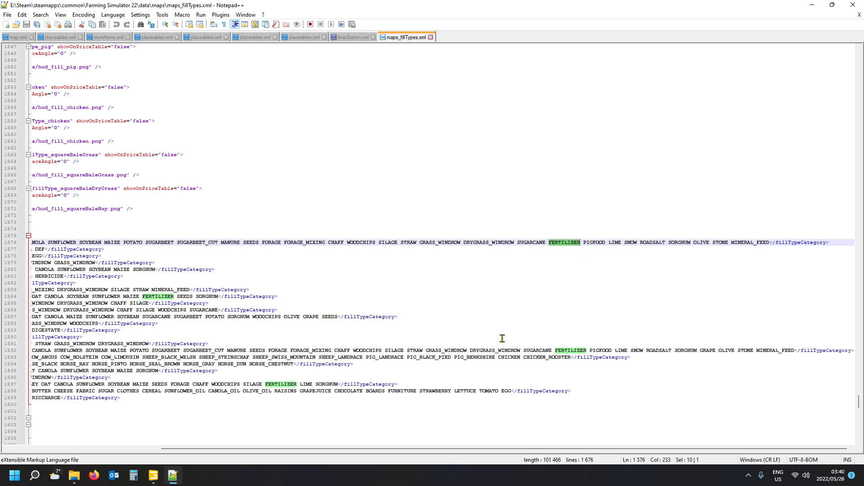
left_click_drag(500, 448, 303, 434)
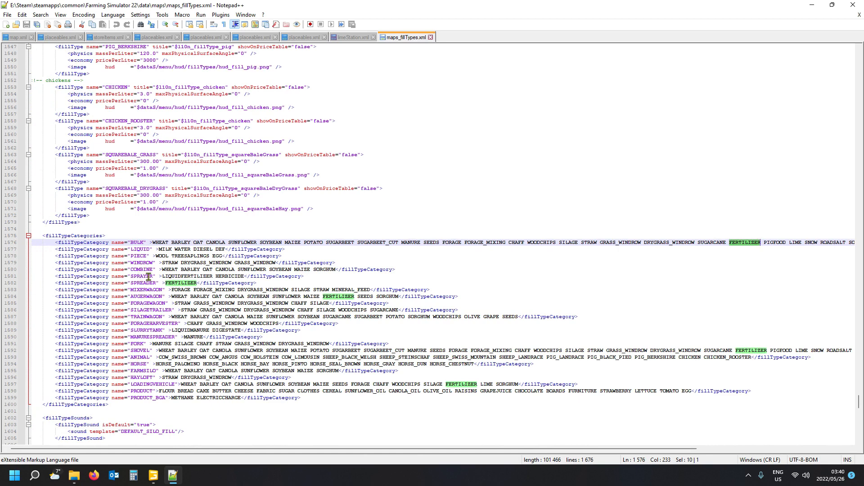
left_click(183, 275)
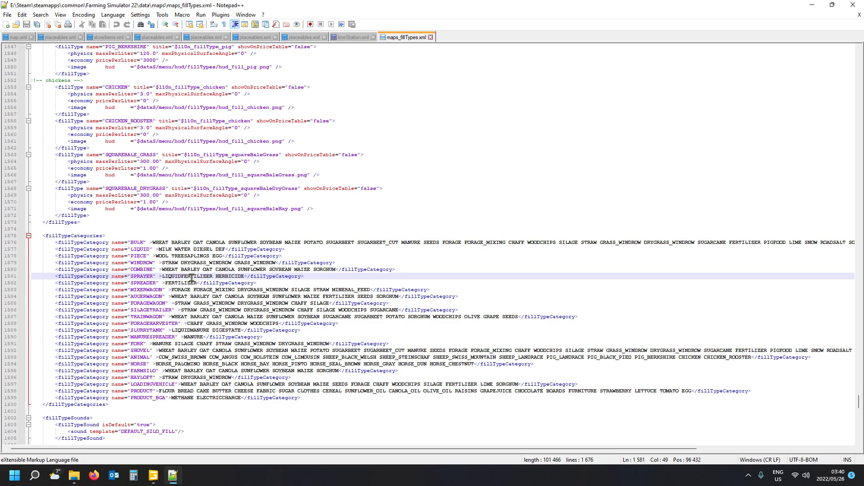
double_click(191, 275)
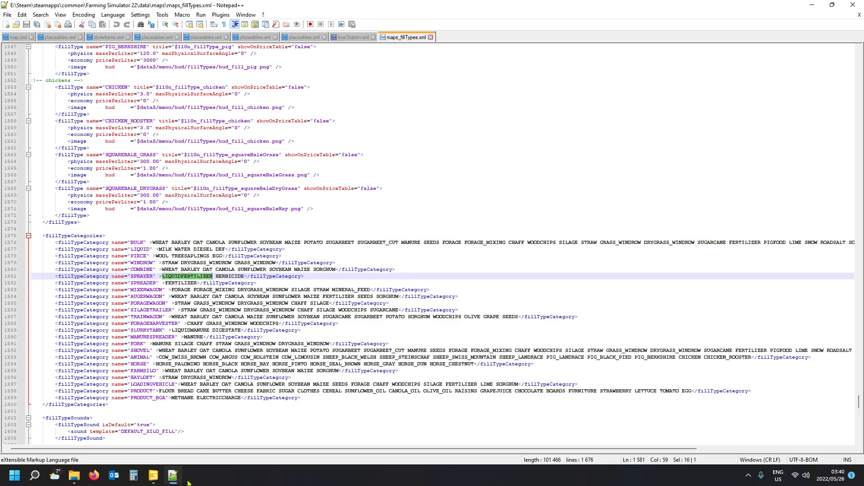
- Return to limeStation.xml and select the $l10n_shopItem_limeStation name in its storeData section
left_click(355, 38)
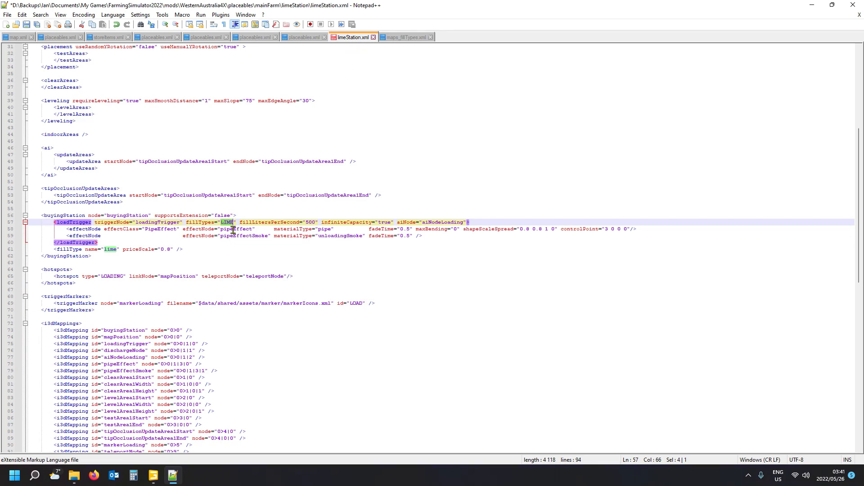
scroll(123, 247, "up", 5)
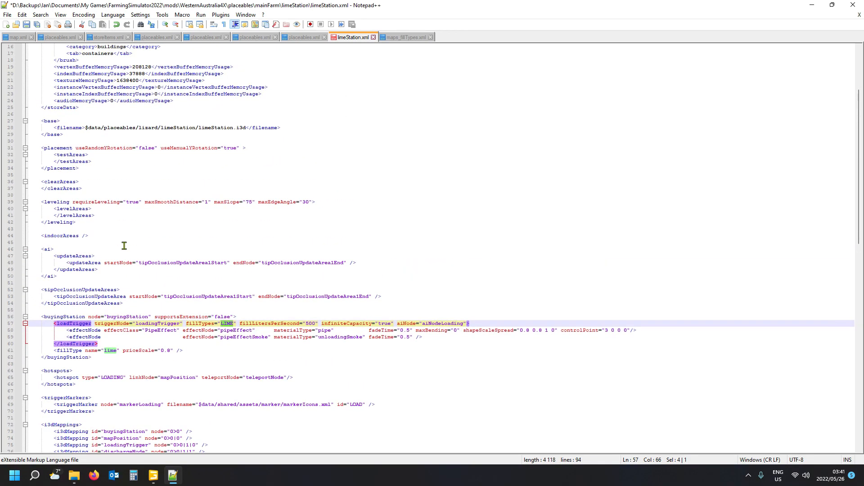
scroll(125, 246, "up", 5)
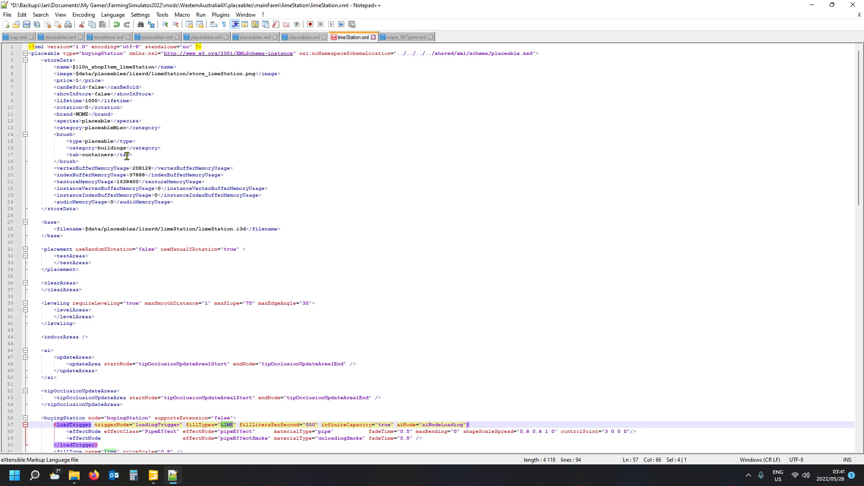
left_click(142, 65)
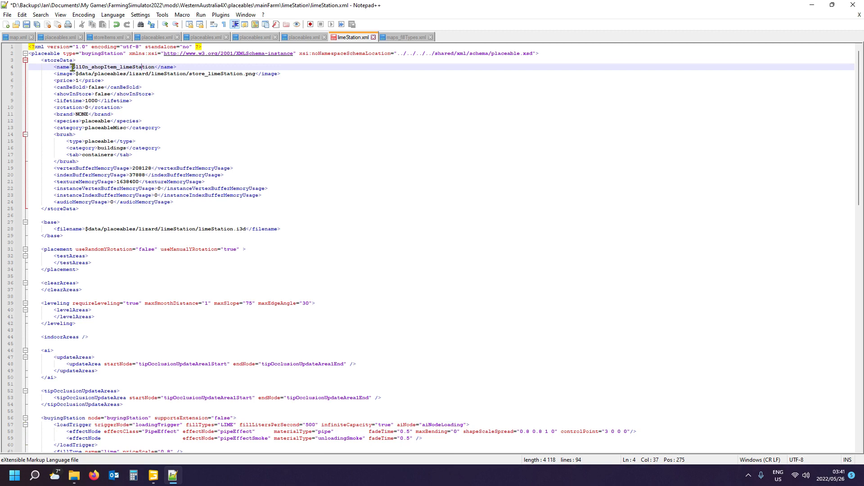
left_click_drag(72, 66, 155, 66)
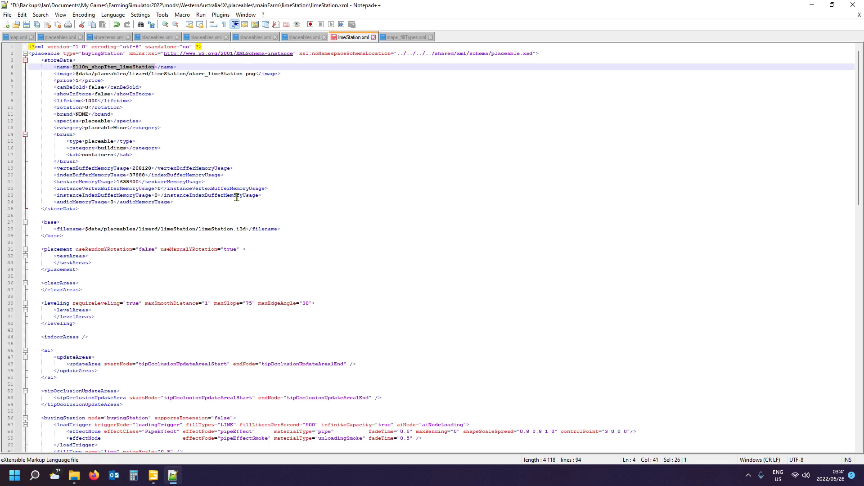
- Review limeStation.xml from storeData through the emptied test, clear and level areas to the buyingStation section
scroll(237, 198, "down", 3)
scroll(317, 247, "down", 2)
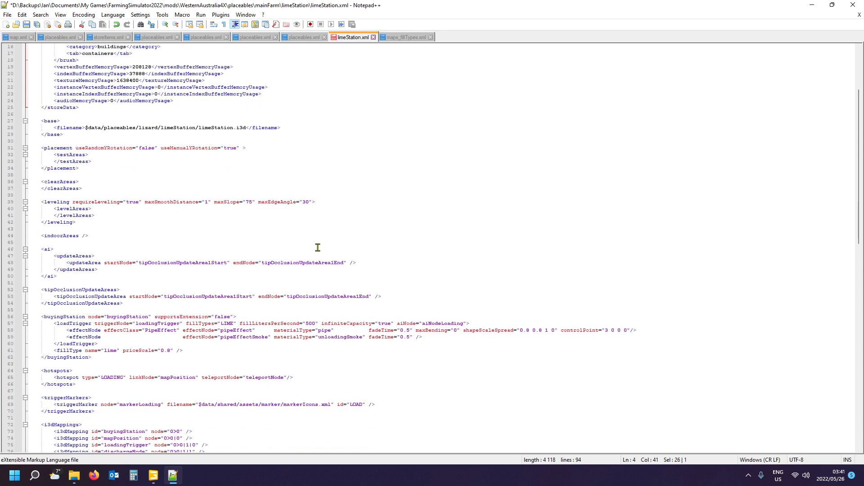
scroll(248, 216, "up", 5)
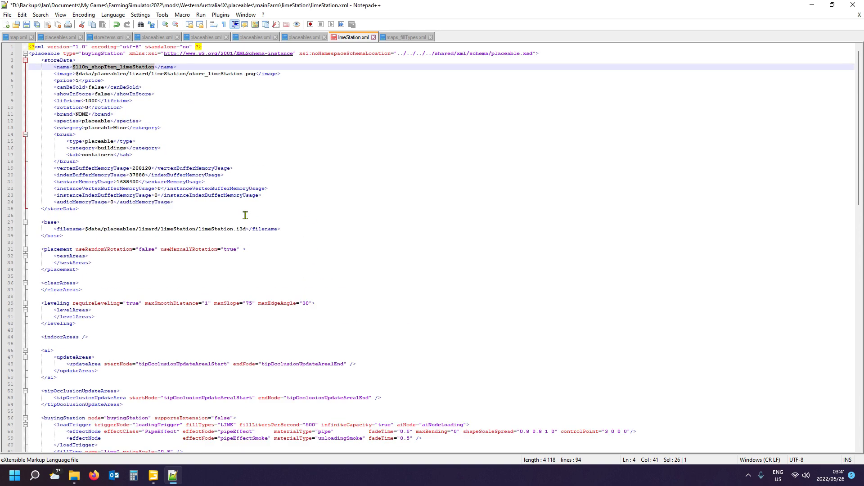
scroll(231, 226, "down", 2)
scroll(229, 230, "down", 2)
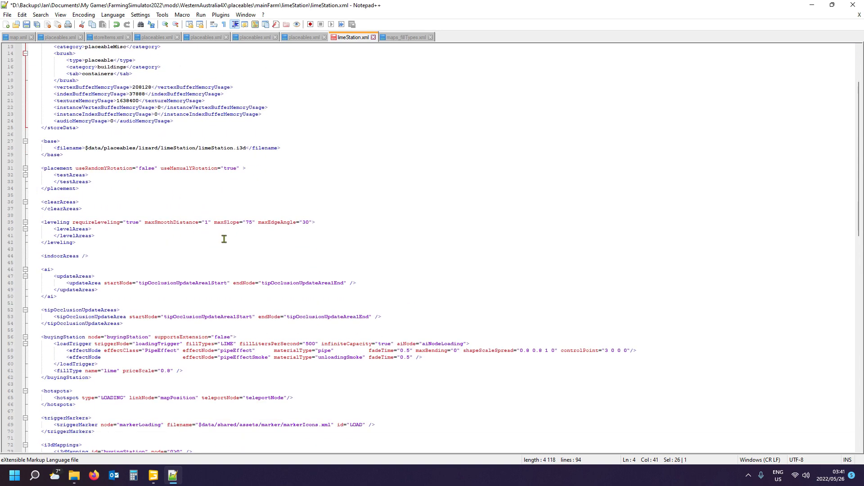
scroll(224, 238, "down", 1)
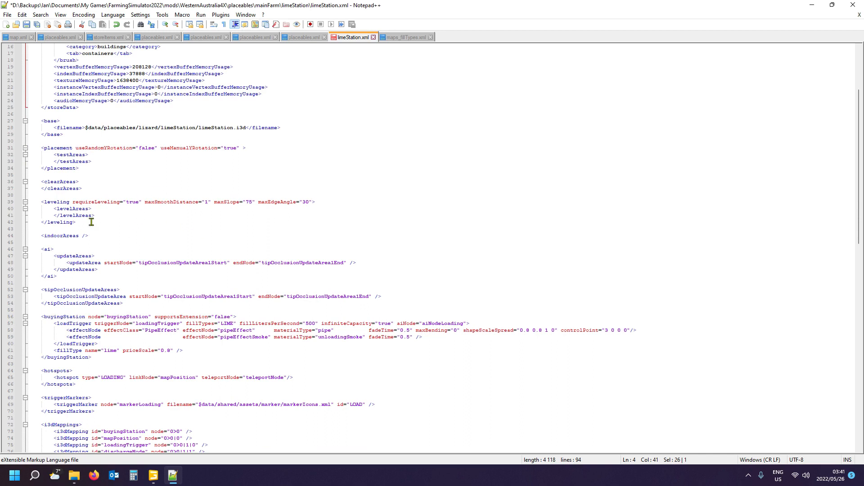
scroll(91, 222, "up", 1)
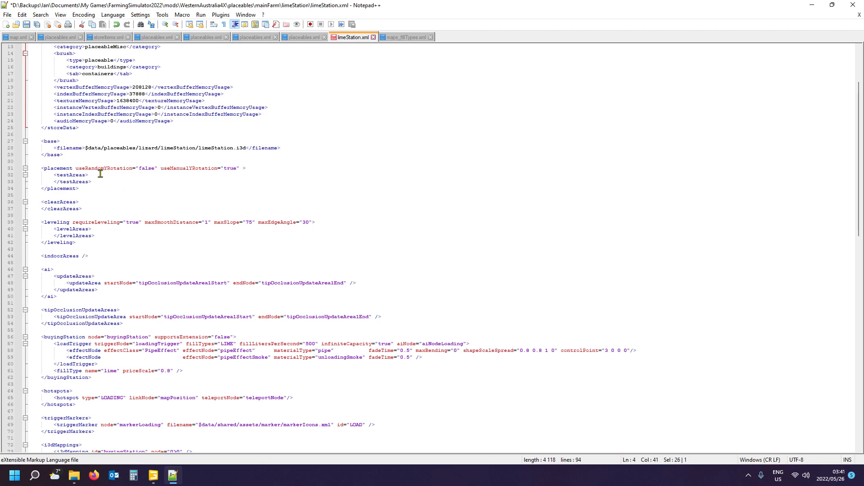
scroll(97, 283, "down", 2)
scroll(126, 305, "down", 1)
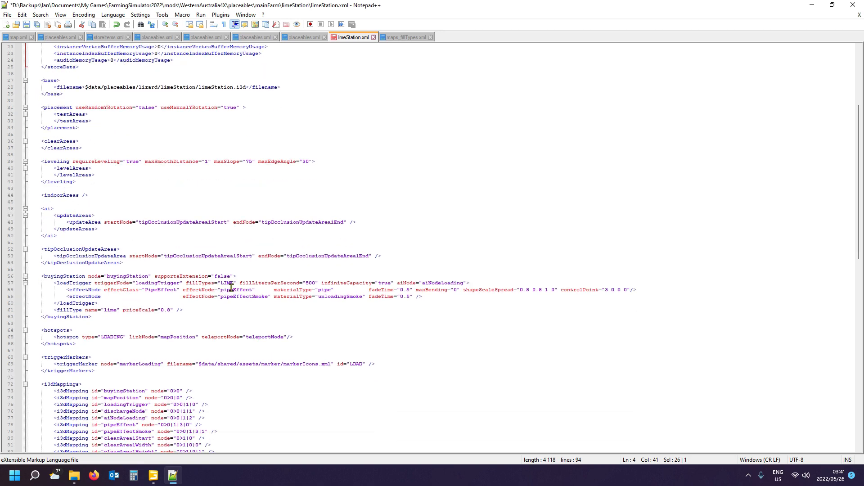
- Check the loadTrigger fill type and the hotspots section, and locate the clearArea1Start entry in i3dMappings
left_click(227, 284)
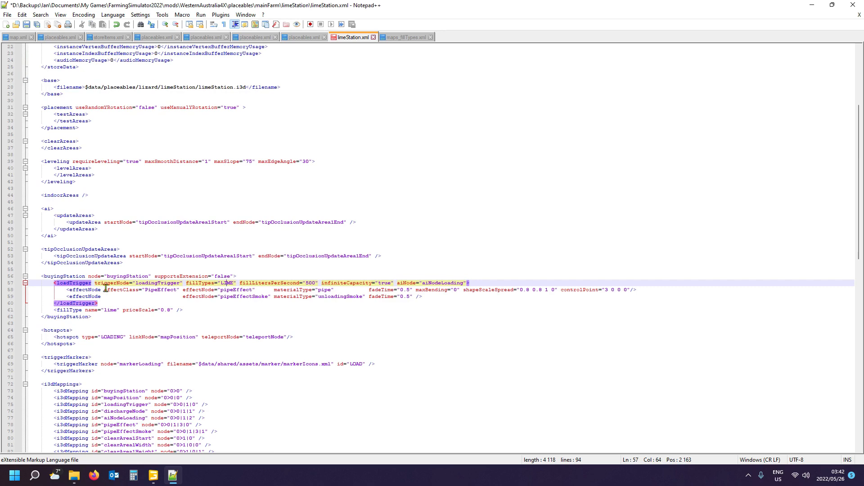
left_click(54, 331)
scroll(86, 336, "down", 4)
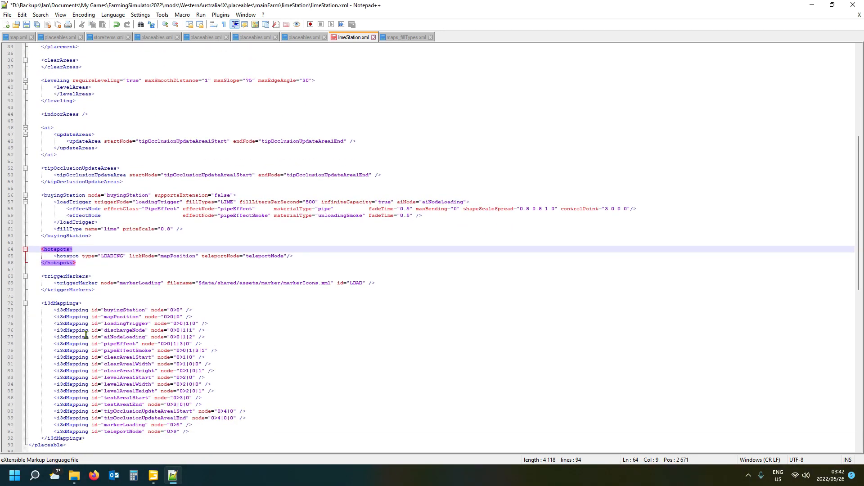
left_click(63, 303)
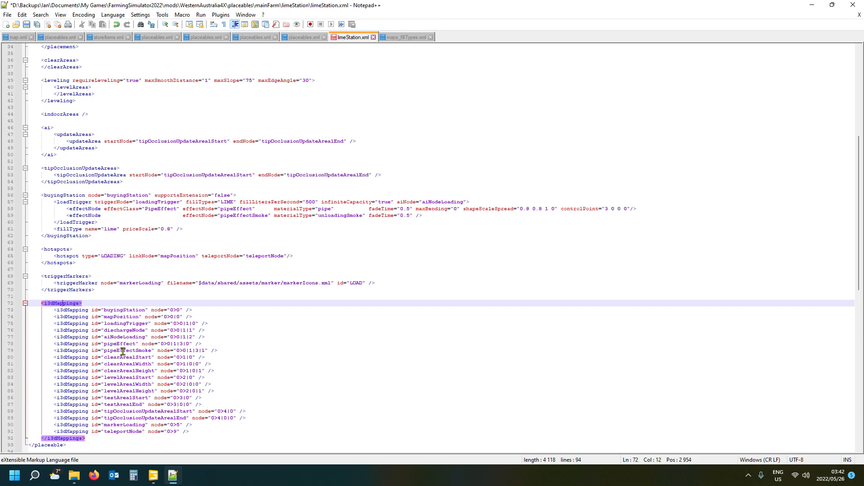
left_click(71, 357)
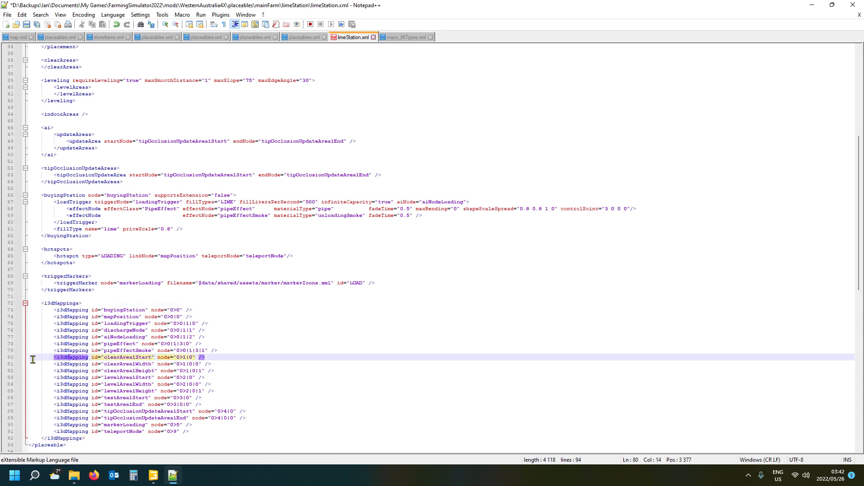
- Delete the clearArea1, levelArea1 and testArea1 entries from the i3dMappings section of limeStation.xml and save the file
left_click_drag(8, 361, 1, 408)
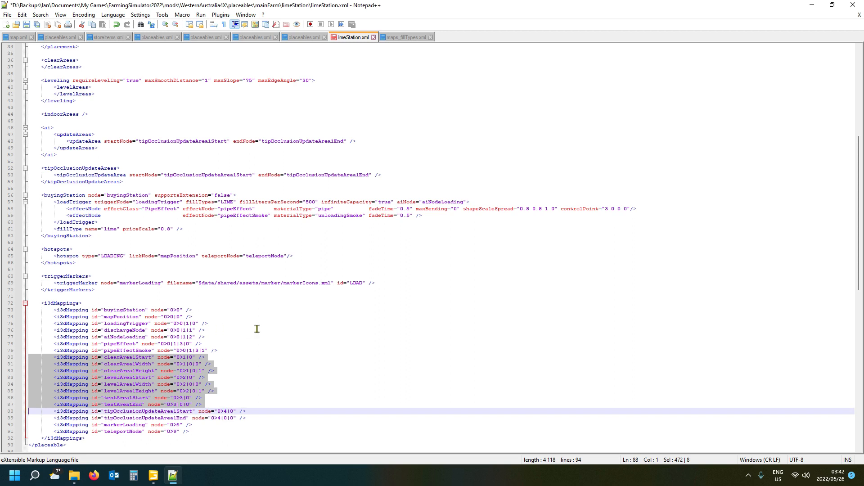
key("Delete")
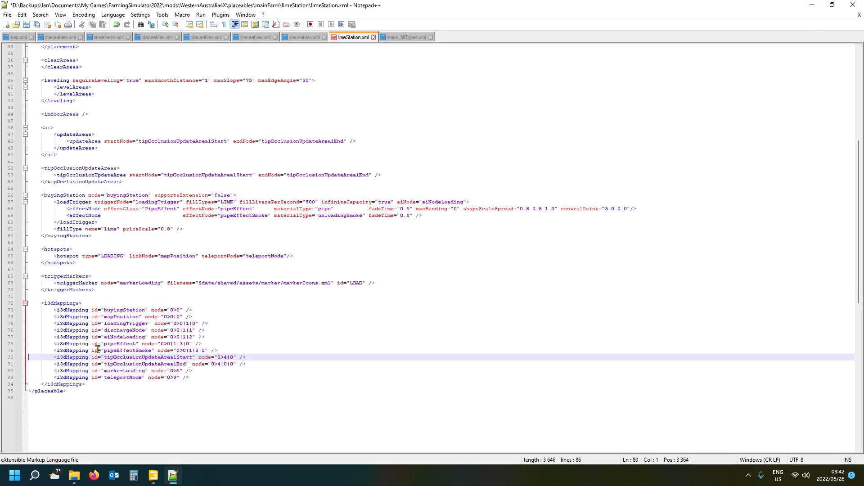
left_click(137, 357)
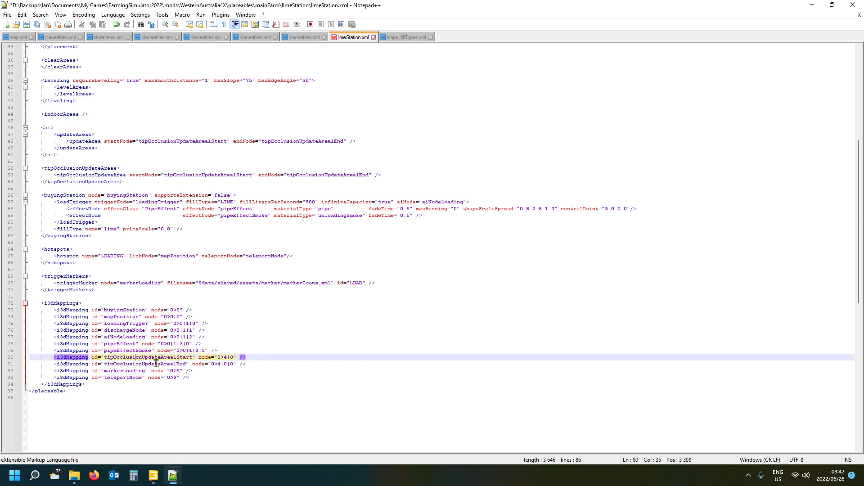
left_click(119, 371)
left_click(120, 378)
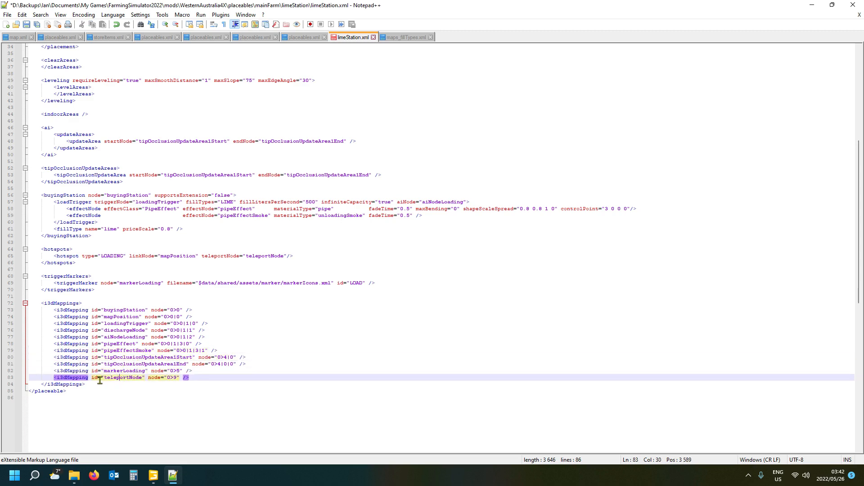
scroll(172, 258, "up", 11)
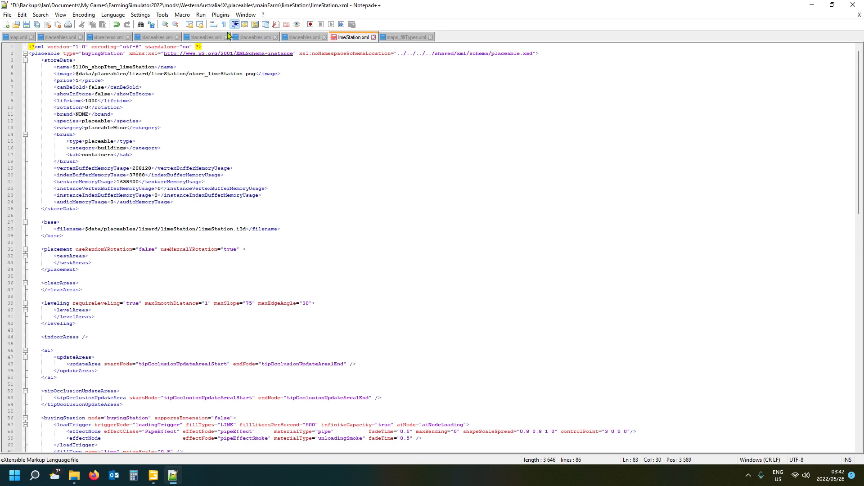
left_click(26, 24)
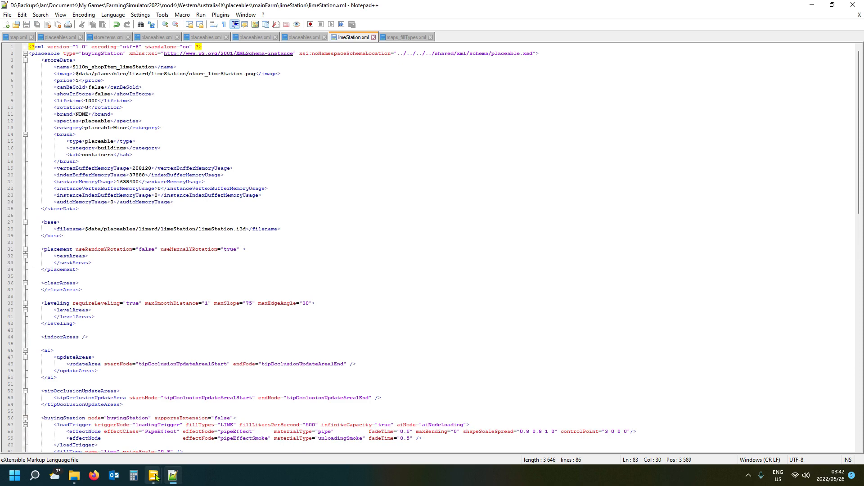
- Switch to limeStation.i3d in GIANTS Editor and delete the winter and foodSilo01_small nodes from the visuals group
mouse_move(153, 476)
left_click(200, 444)
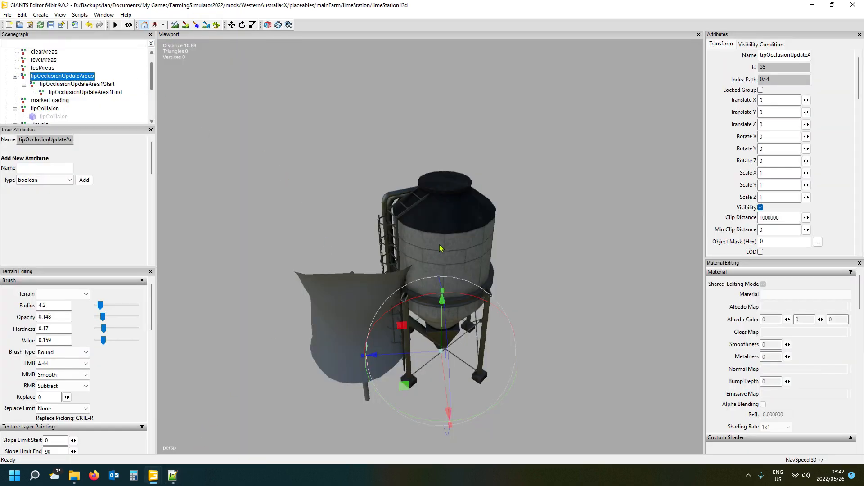
scroll(440, 248, "down", 3)
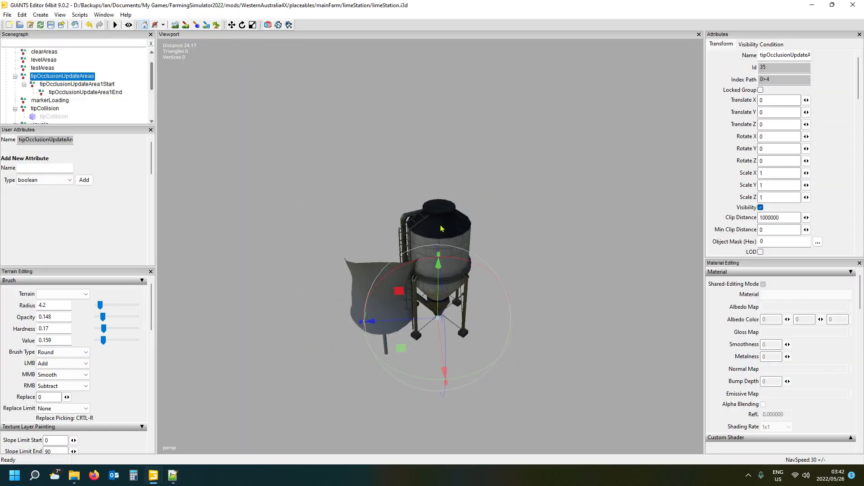
scroll(85, 85, "down", 2)
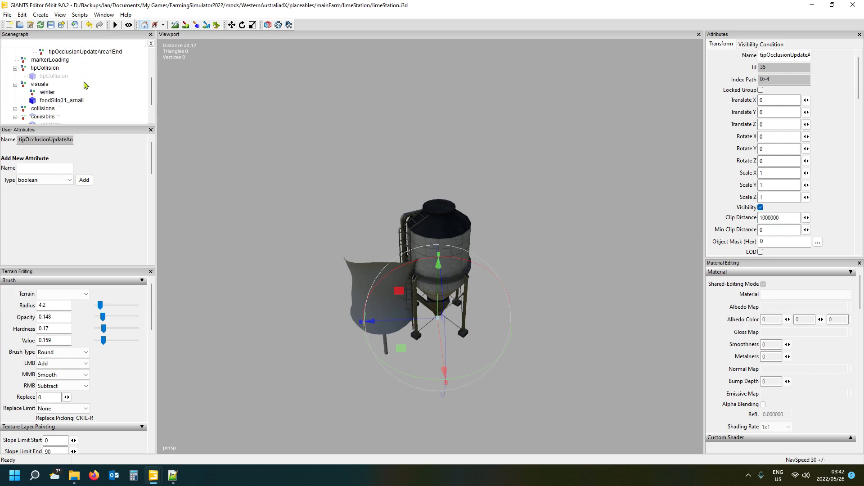
left_click(42, 87)
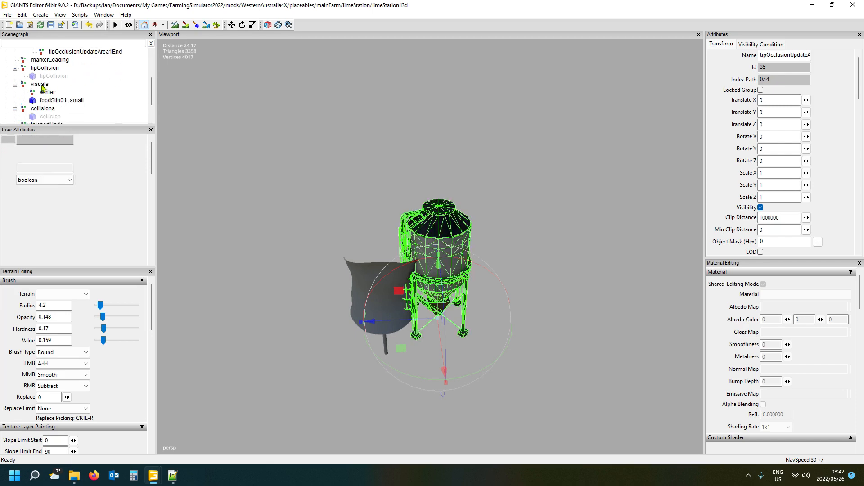
left_click(49, 93)
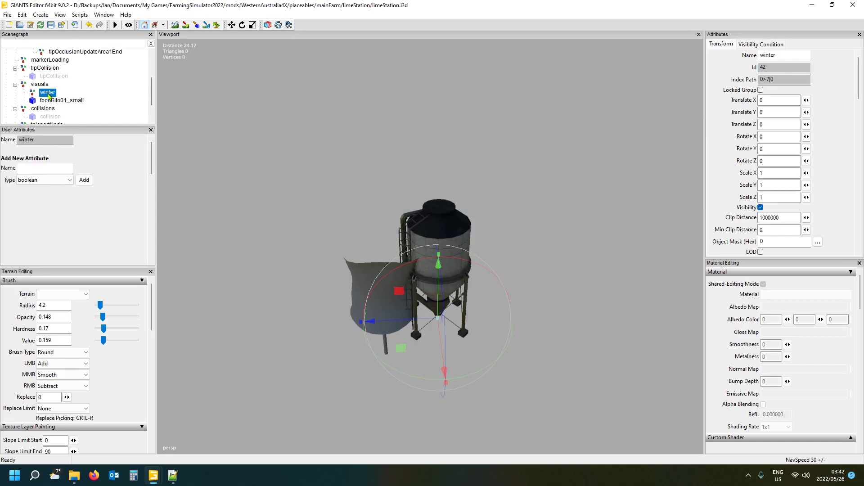
key("ctrl+z")
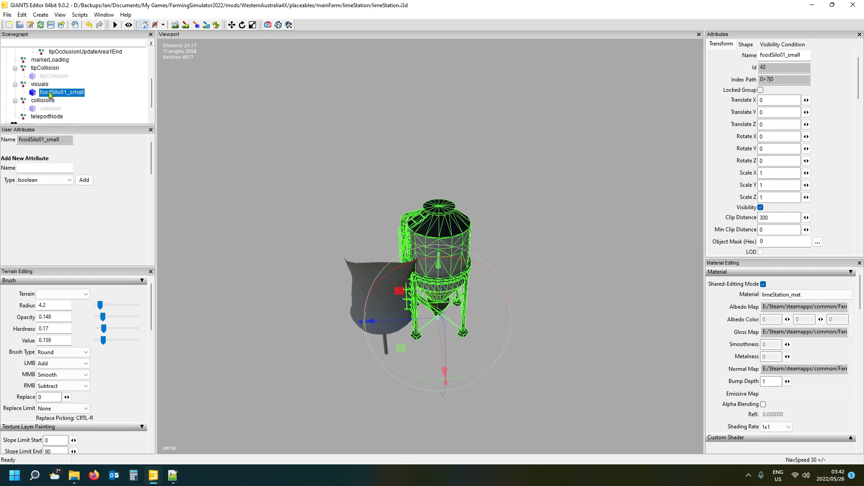
key("ctrl+z")
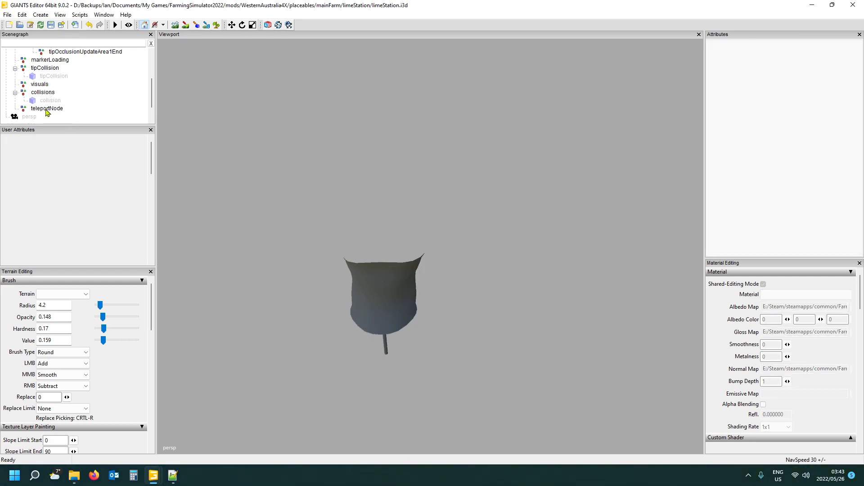
- Check the emptied visuals group and the collisions group in the limeStation hierarchy
scroll(50, 105, "down", 2)
scroll(51, 103, "up", 2)
scroll(50, 101, "up", 1)
left_click(39, 93)
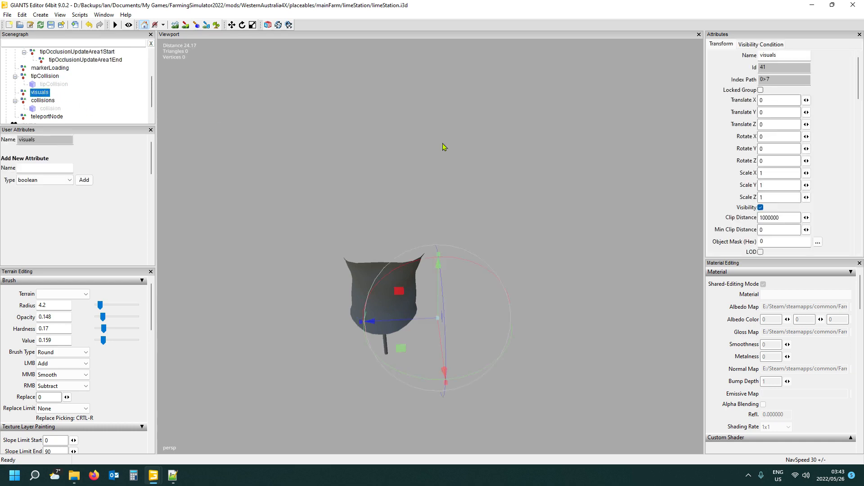
left_click(45, 100)
scroll(104, 102, "down", 3)
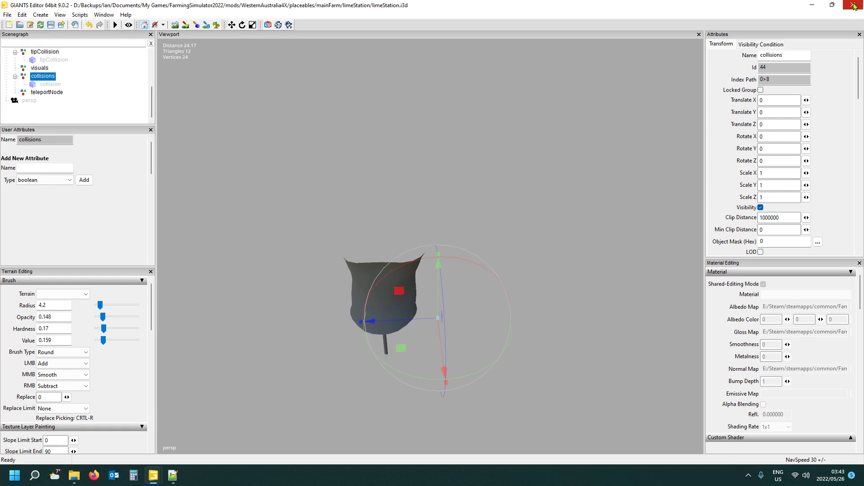
- Switch to the map.i3d scene and import limeStation.i3d from placeables/mainFarm/limeStation
mouse_move(154, 478)
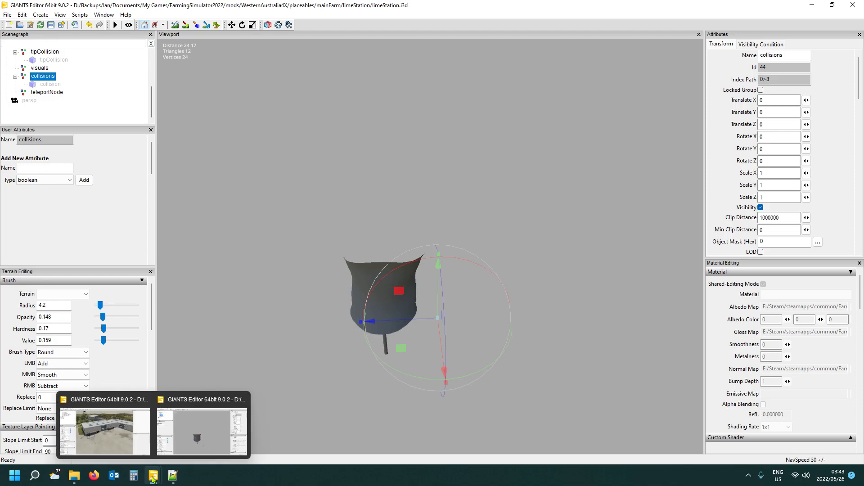
left_click(126, 431)
left_click_drag(488, 278, 513, 310, "alt")
scroll(433, 278, "up", 8)
scroll(484, 311, "down", 5)
scroll(491, 310, "up", 5)
scroll(491, 310, "down", 5)
scroll(512, 310, "up", 5)
scroll(508, 311, "down", 3)
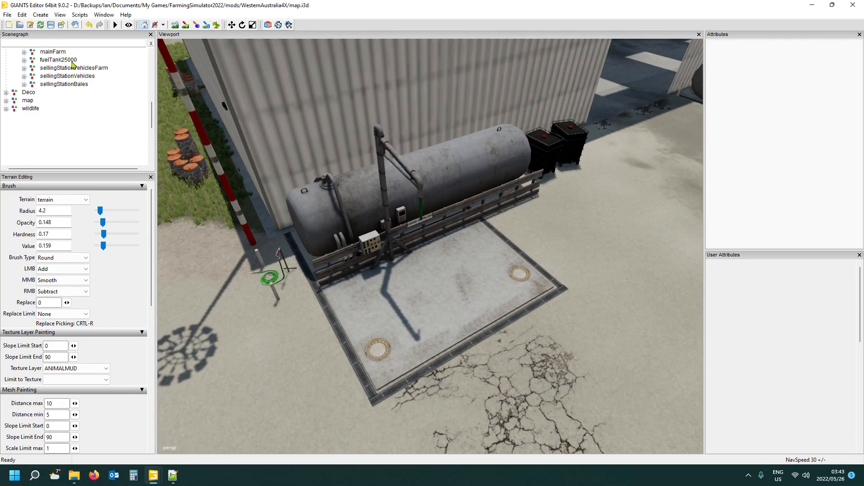
left_click(8, 16)
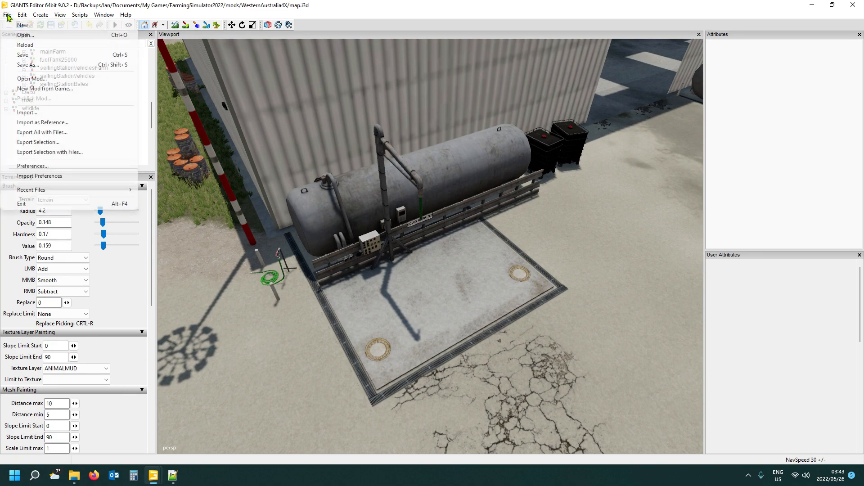
left_click(28, 113)
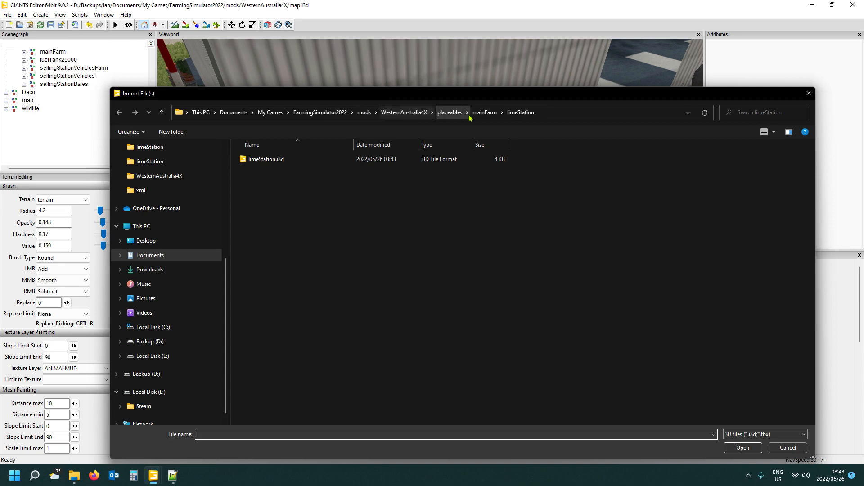
double_click(268, 160)
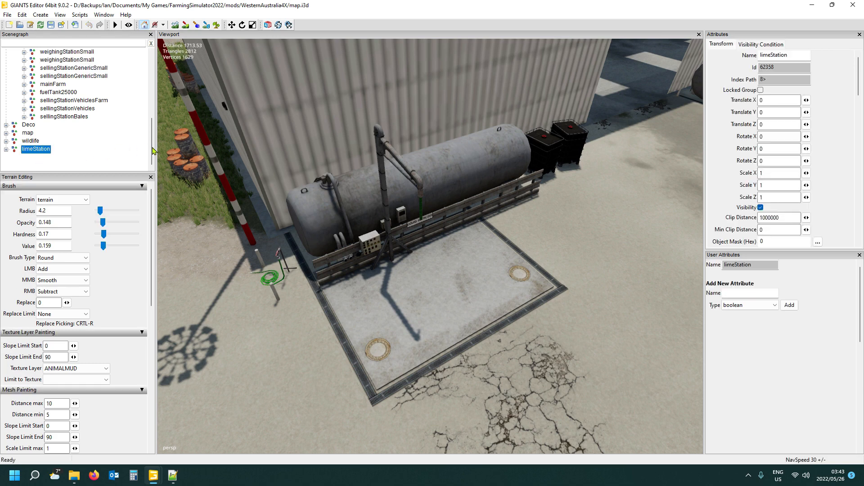
- Move the imported limeStation node from the scene root into the placeholders group
key("ctrl+x")
left_click_drag(152, 148, 152, 116)
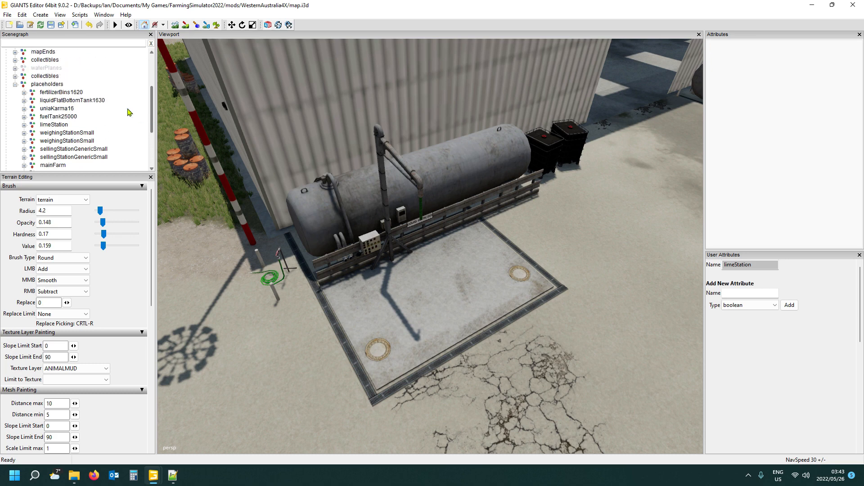
left_click(50, 84)
key("ctrl+v")
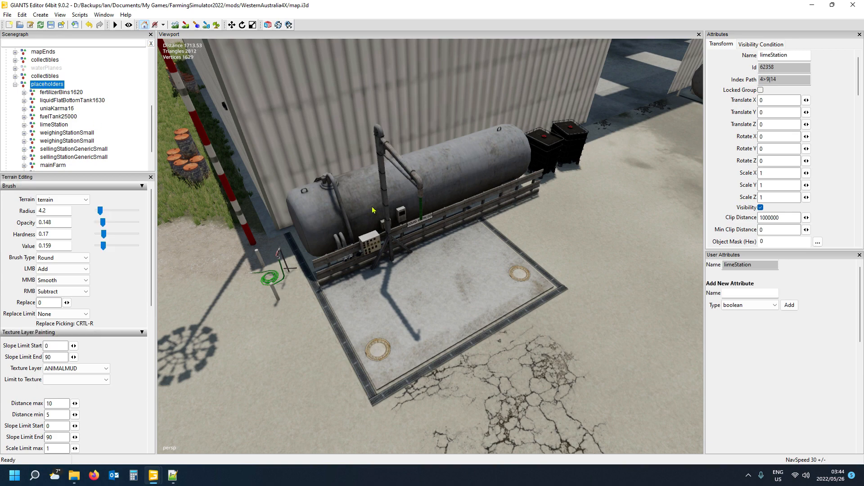
- Place the limeStation on the concrete pad beside the liquid fertilizer tank, at about X 335.387, Y 68.04, Z -1683.725
left_click_drag(409, 256, 447, 281, "alt")
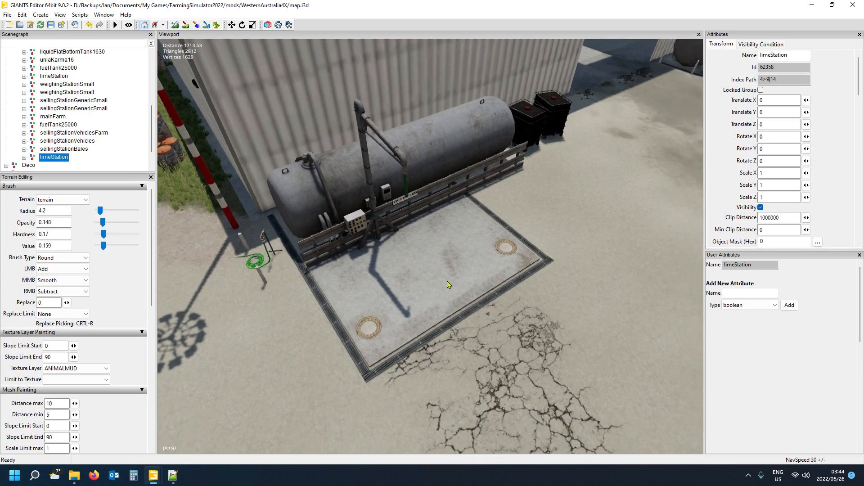
scroll(437, 272, "up", 4)
scroll(433, 269, "down", 3)
scroll(435, 271, "down", 2)
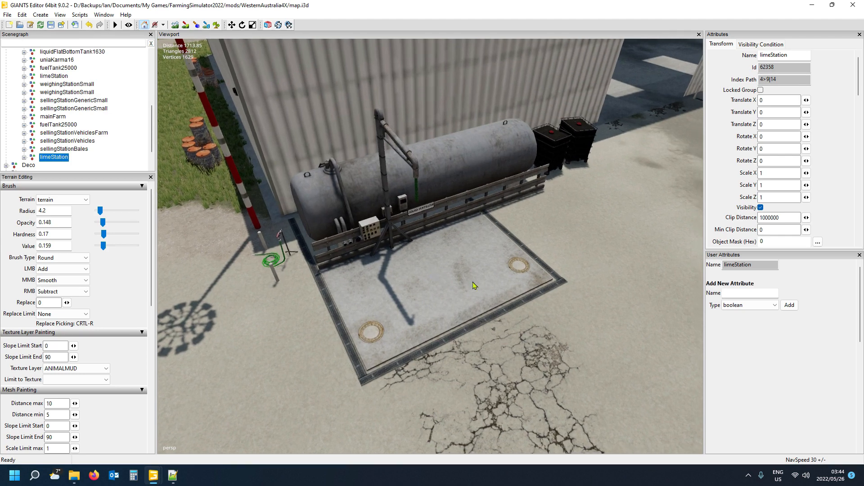
key("ctrl+b")
mouse_move(445, 340)
left_mouse_down("alt")
mouse_move(439, 315)
mouse_move(444, 351)
left_mouse_up("alt")
scroll(439, 322, "up", 4)
scroll(441, 331, "down", 5)
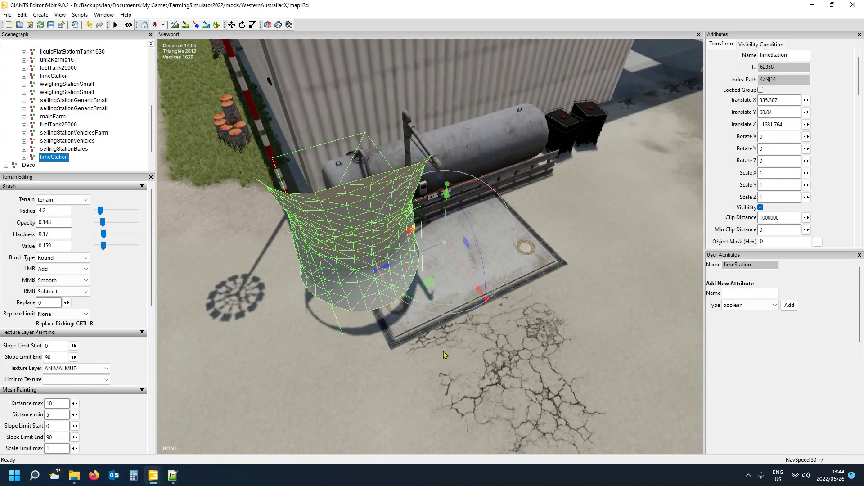
left_click_drag(429, 249, 487, 229)
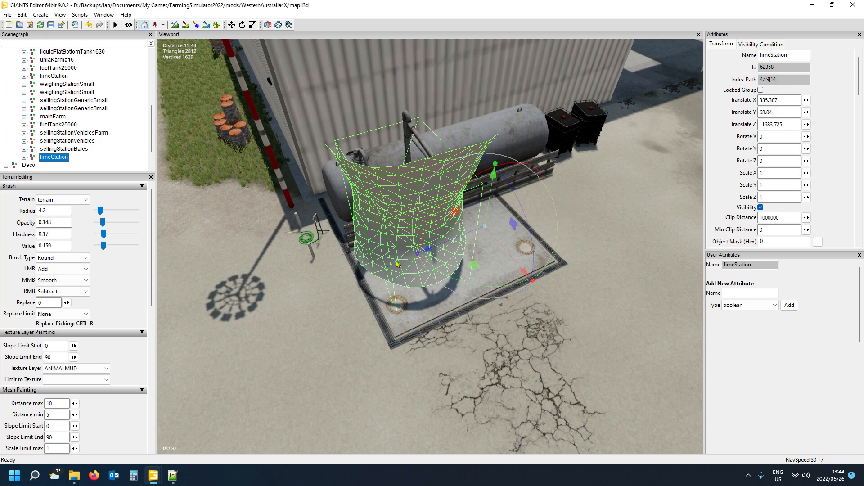
- Align the limeStation's pipe effect with the tank's outlet pipe, at about X 336.372, Y 68.914, Z -1684.492
scroll(470, 332, "down", 2)
left_click_drag(473, 352, 443, 353, "alt")
scroll(469, 331, "up", 4)
scroll(468, 331, "down", 3)
scroll(447, 322, "up", 3)
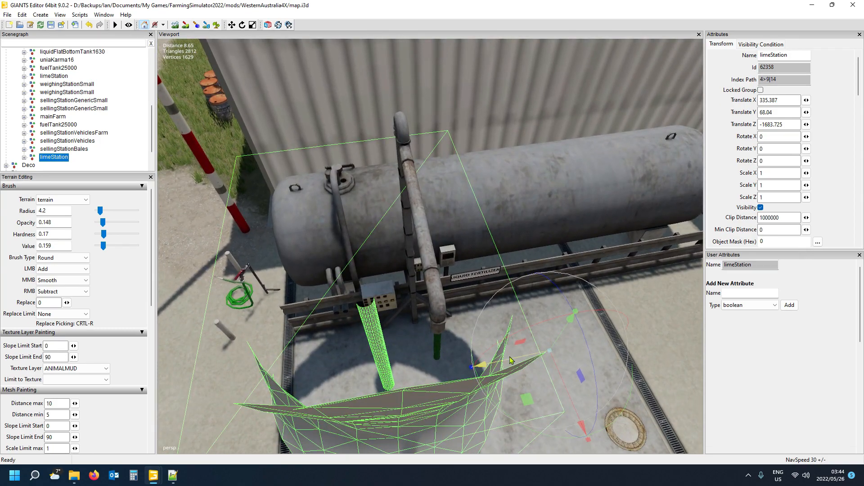
left_click_drag(511, 362, 547, 364)
left_click_drag(592, 360, 625, 288)
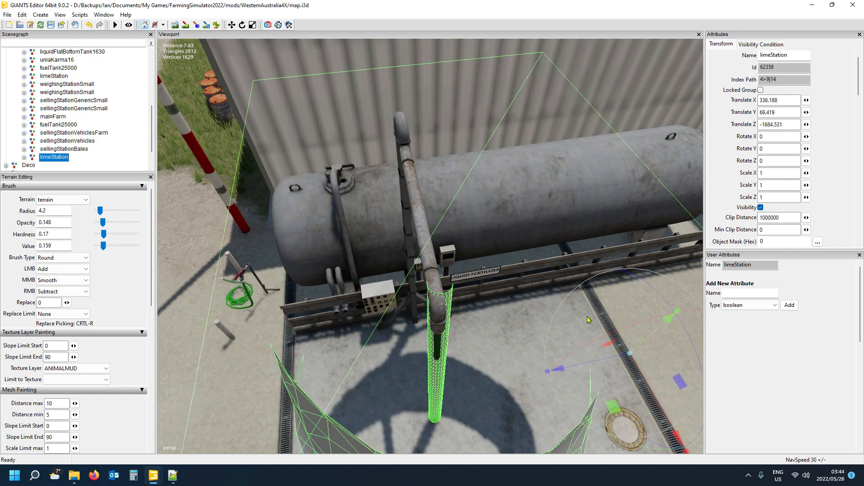
left_click_drag(598, 363, 640, 380)
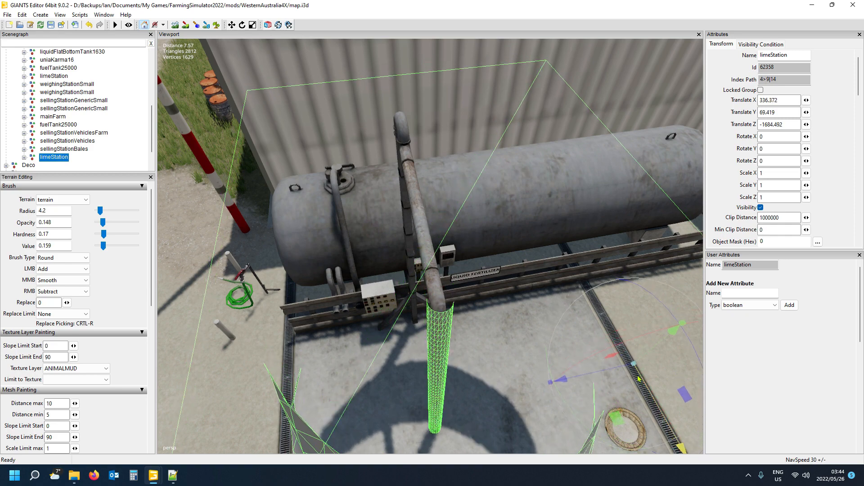
left_click_drag(647, 358, 640, 385)
- Examine from several sides how the limeStation's trigger and pipe effect sit around the liquid fertilizer tank and its pad
left_click_drag(577, 394, 565, 331, "alt")
scroll(539, 407, "up", 3)
scroll(680, 375, "down", 10)
scroll(482, 394, "up", 8)
scroll(466, 378, "up", 4)
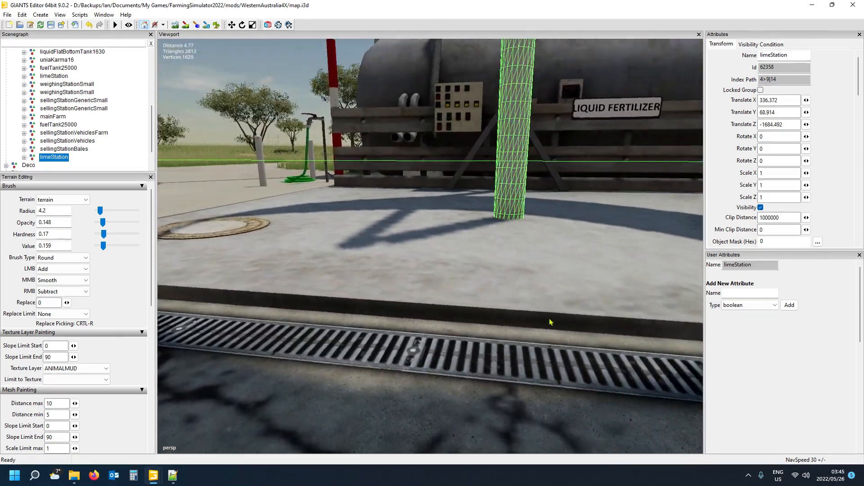
scroll(565, 331, "down", 2)
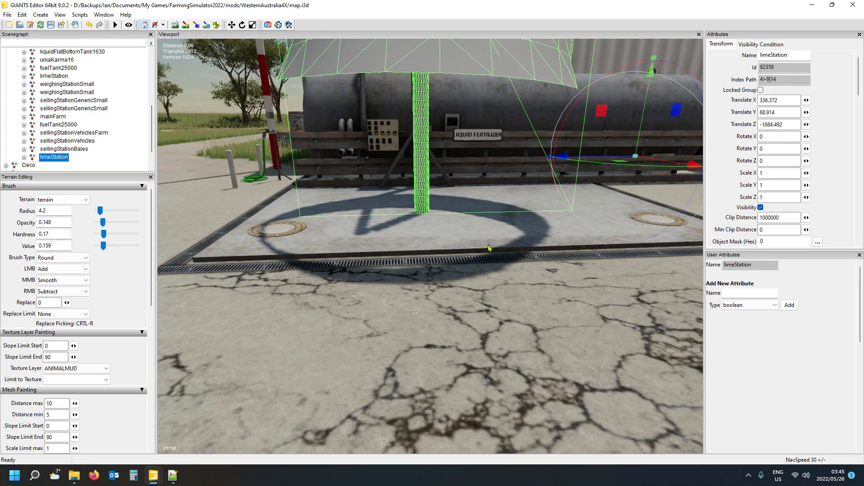
left_click_drag(488, 245, 446, 283, "alt")
scroll(502, 284, "down", 4)
middle_click_drag(446, 283, 415, 278, "alt")
mouse_move(415, 278)
left_mouse_down("alt")
mouse_move(359, 240)
mouse_move(360, 272)
mouse_move(375, 264)
mouse_move(404, 273)
left_mouse_up("alt")
scroll(358, 241, "up", 3)
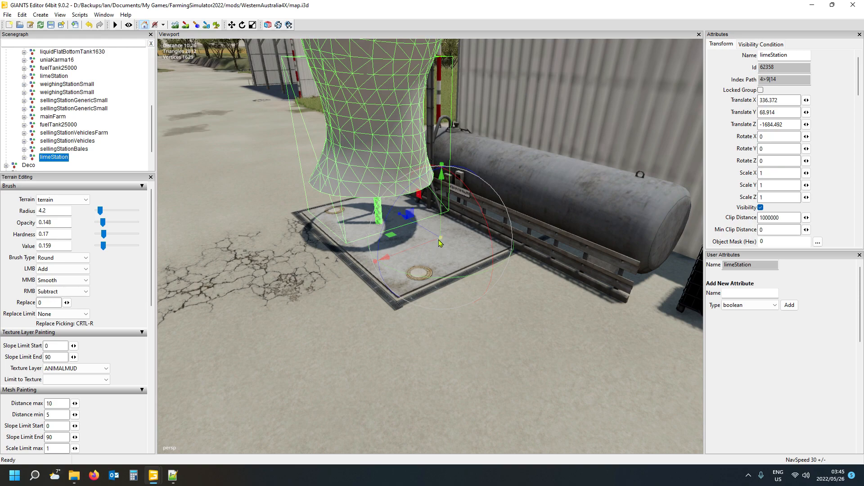
left_click_drag(356, 292, 451, 307, "alt")
scroll(390, 310, "down", 5)
scroll(450, 307, "up", 3)
scroll(454, 305, "down", 5)
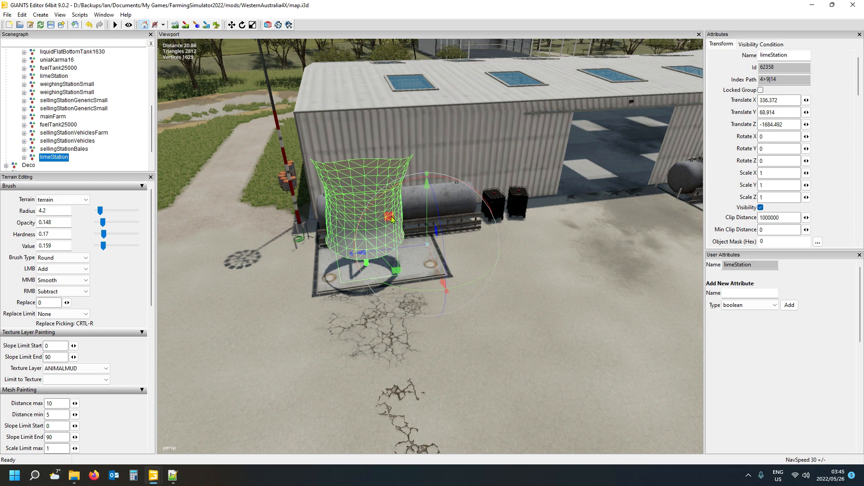
- Save map.i3d and bring up storeItems.xml in Notepad++
left_click(52, 25)
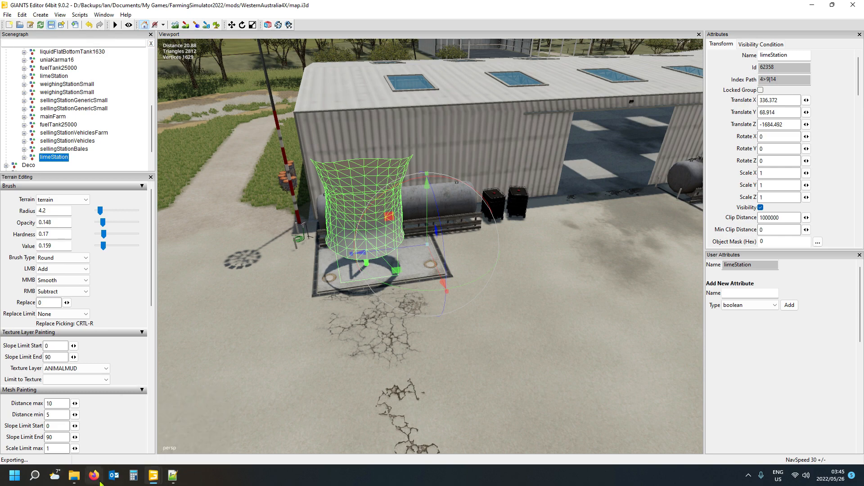
mouse_move(173, 483)
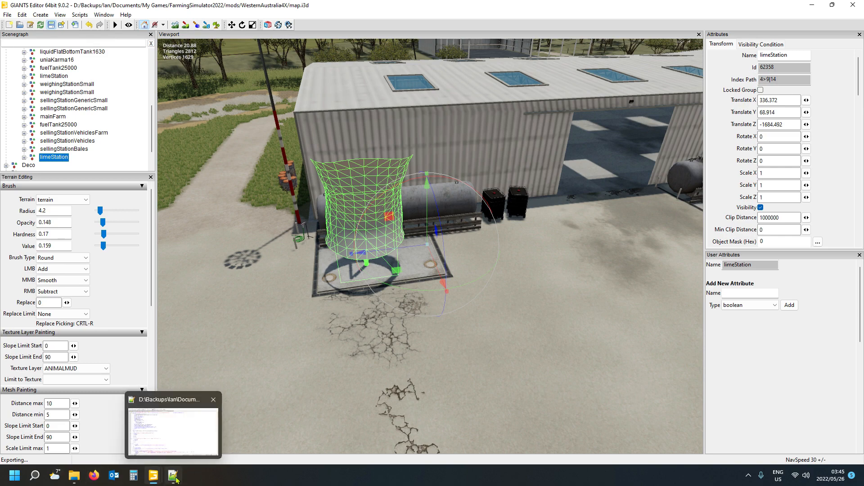
left_click(175, 480)
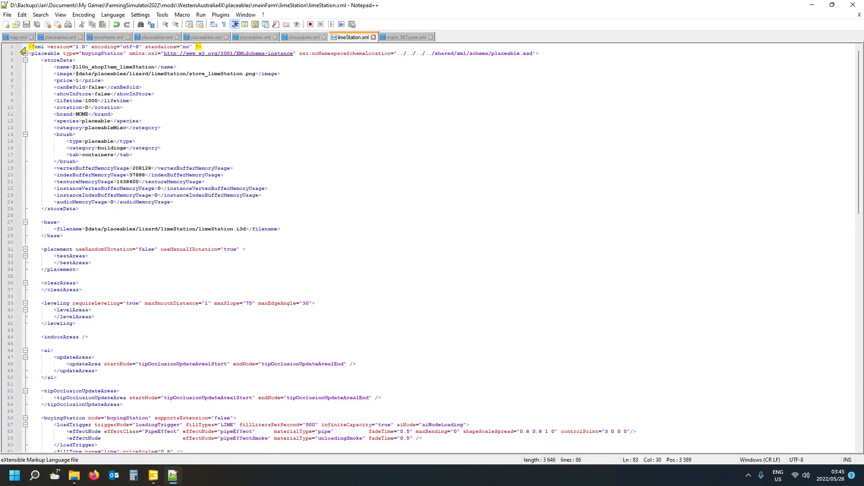
left_click(59, 37)
left_click(104, 38)
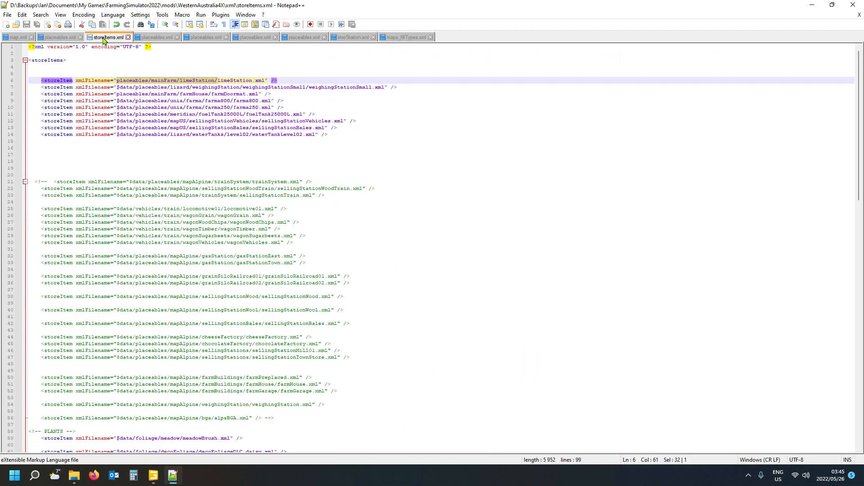
- Search the base game's mapFR placeables.xml for "lime" and examine its lime station entries
left_click(66, 39)
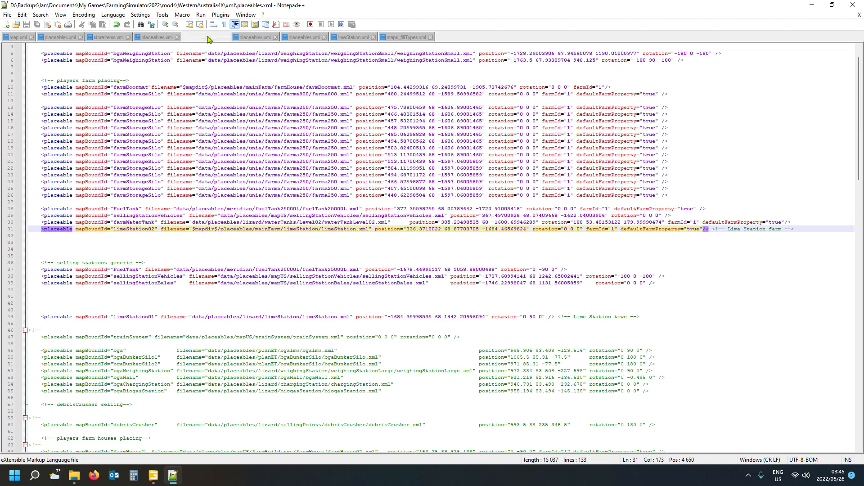
left_click(209, 38)
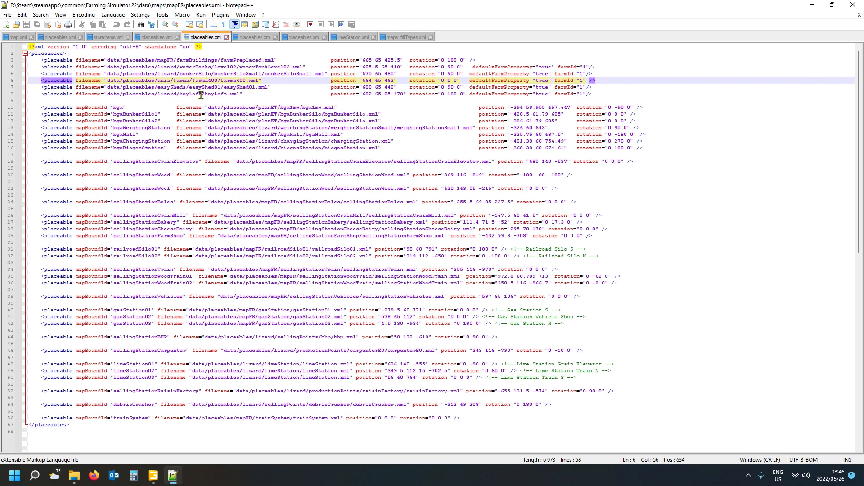
scroll(202, 272, "down", 1)
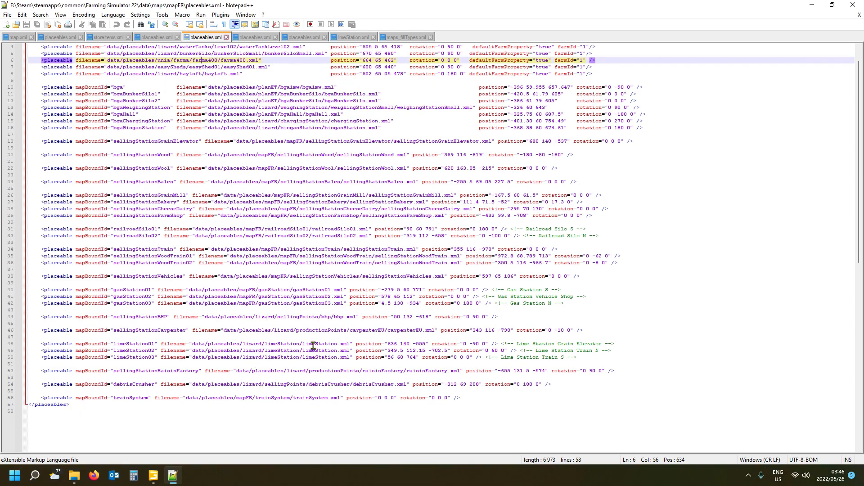
scroll(304, 338, "up", 1)
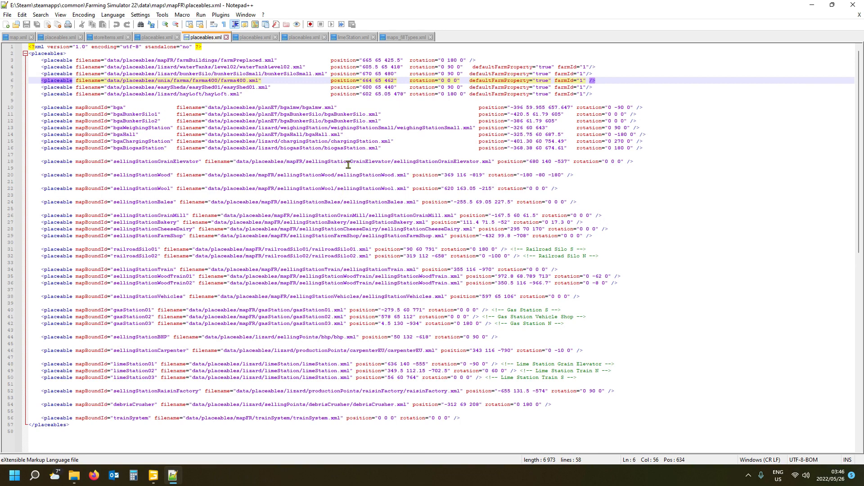
key("ctrl+f")
type("lime")
key("Return")
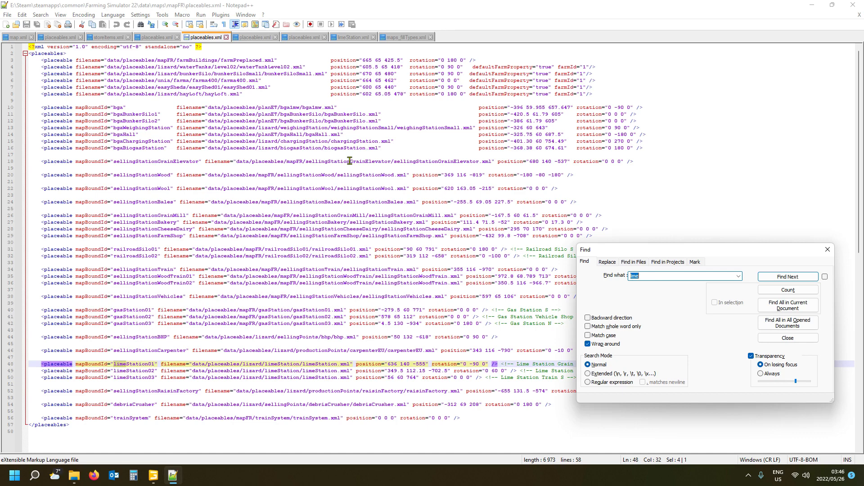
left_click(264, 364)
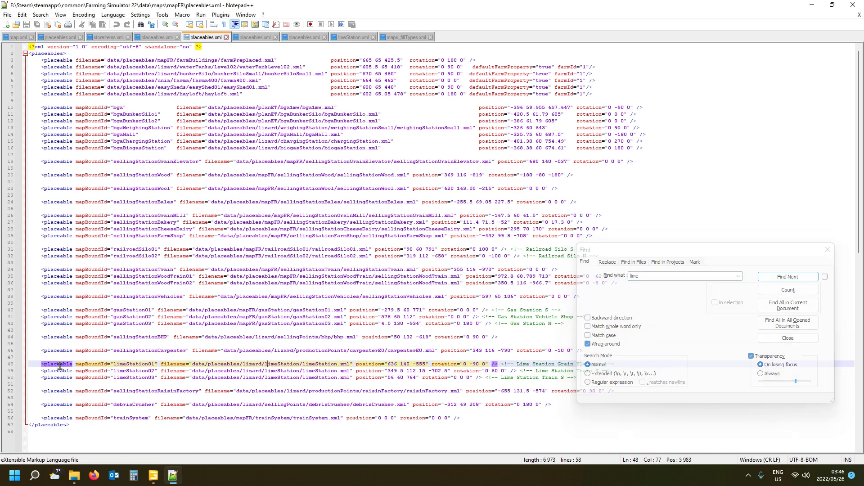
left_click(827, 250)
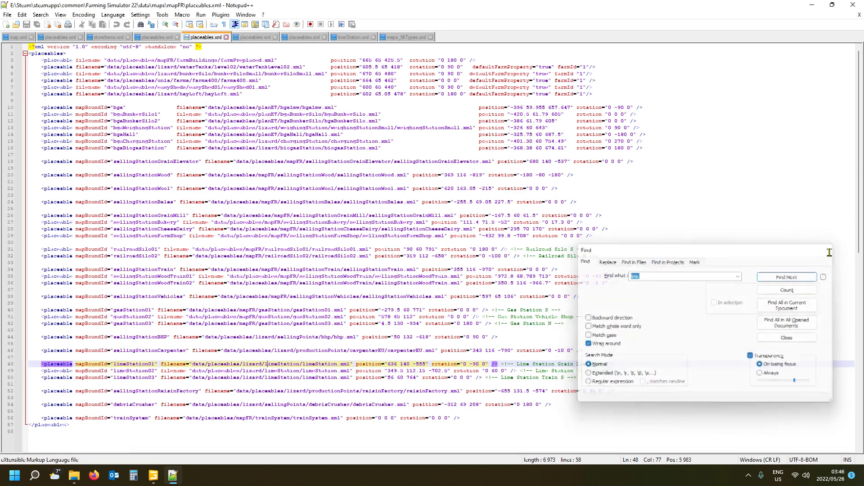
- Review the limeStation01 and limeStation02 entries in the WesternAustralia4X placeables.xml, checking the limeStation's position in GIANTS Editor
left_click(55, 39)
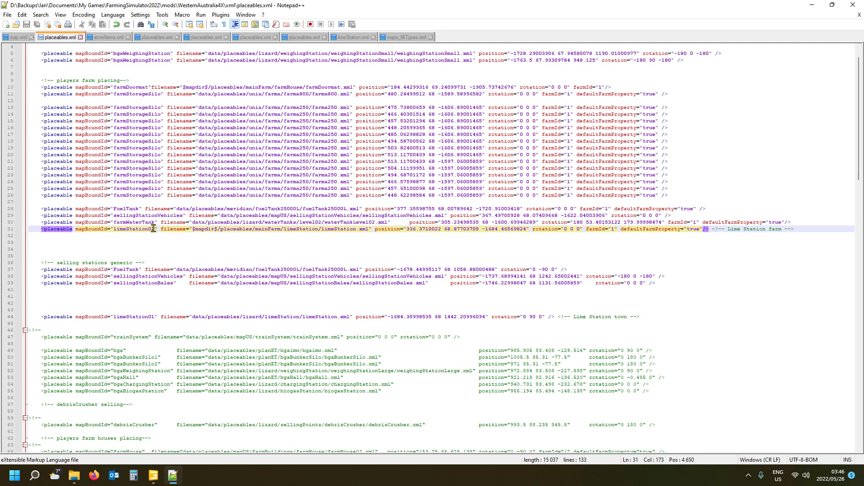
left_click(54, 318)
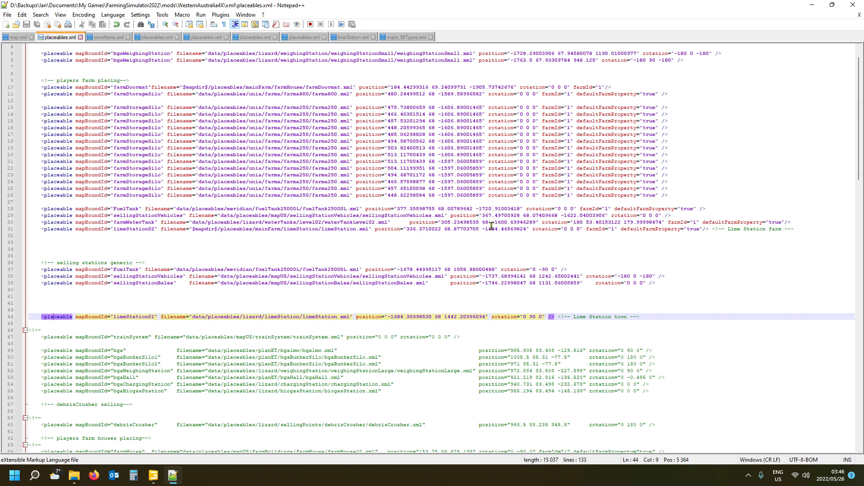
left_click(384, 229)
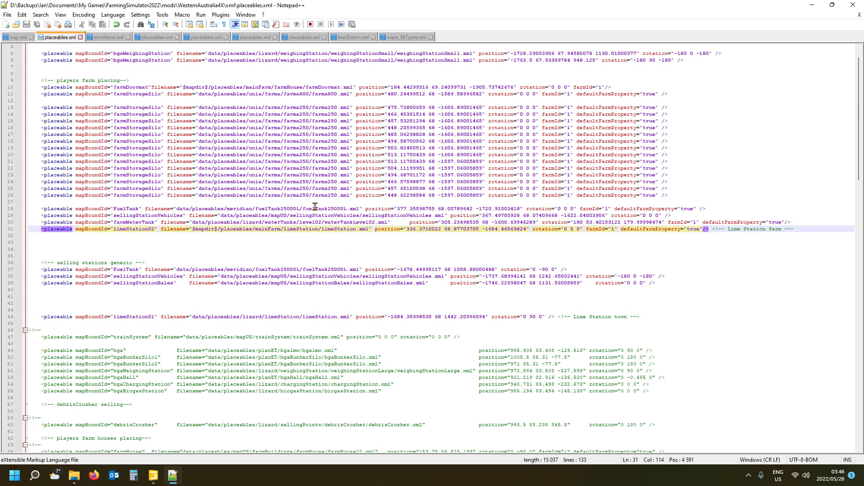
mouse_move(152, 473)
left_click(103, 428)
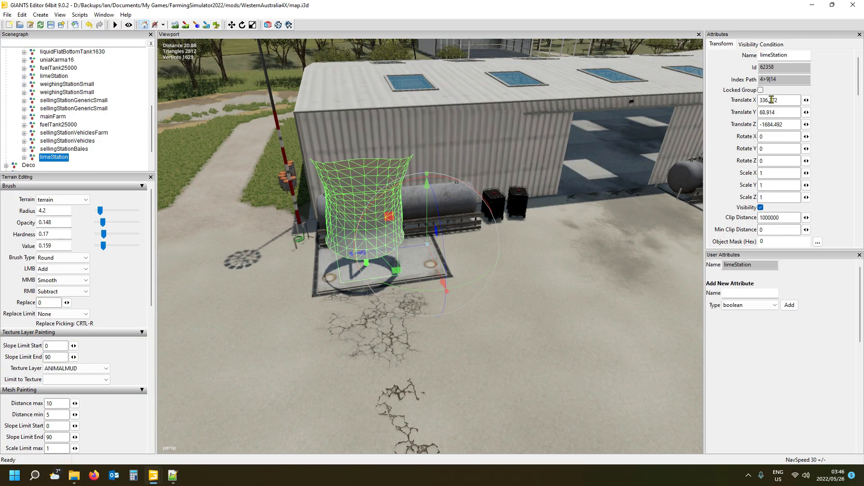
left_click(173, 476)
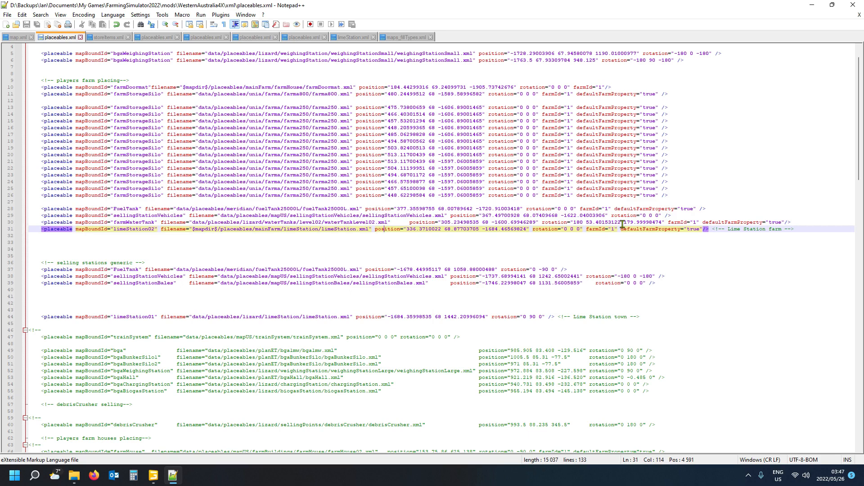
scroll(630, 345, "down", 2)
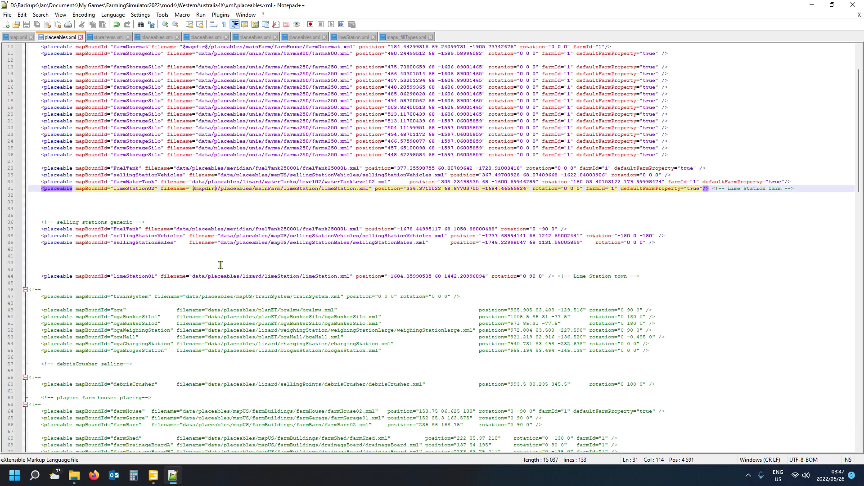
left_click(268, 275)
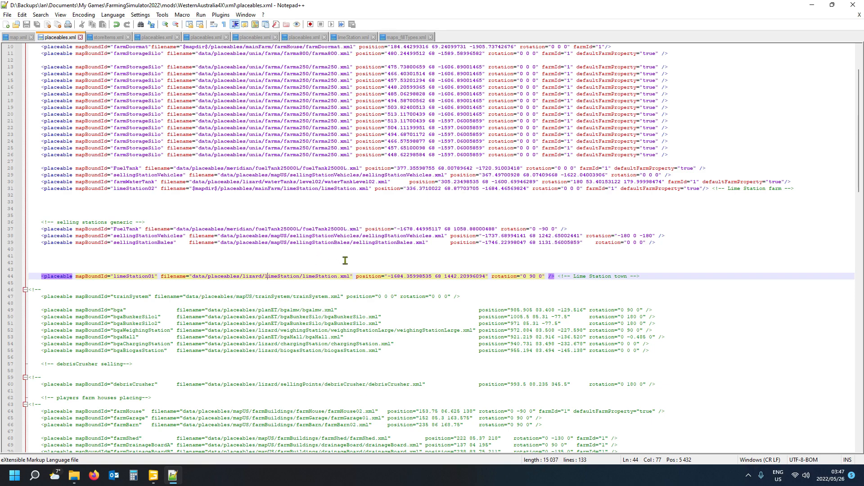
scroll(345, 260, "up", 3)
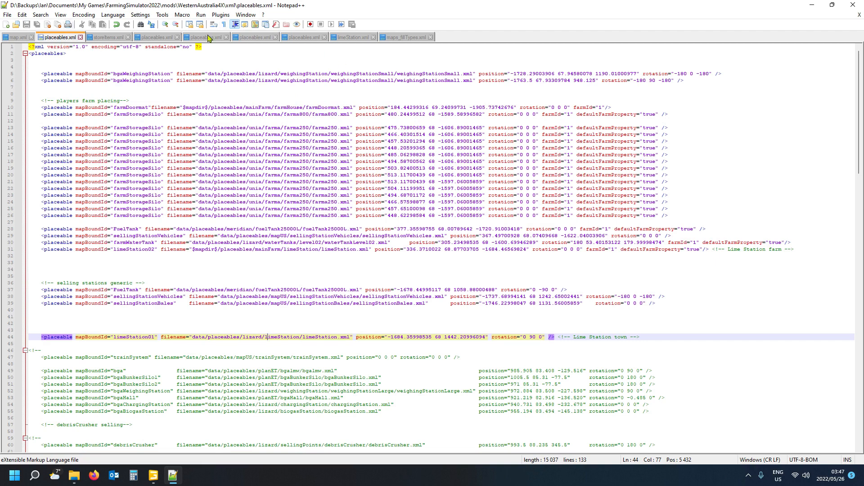
- Open limeStation.xml from the map's placeables/mainFarm/limeStation folder and locate its base filename entry
left_click(110, 40)
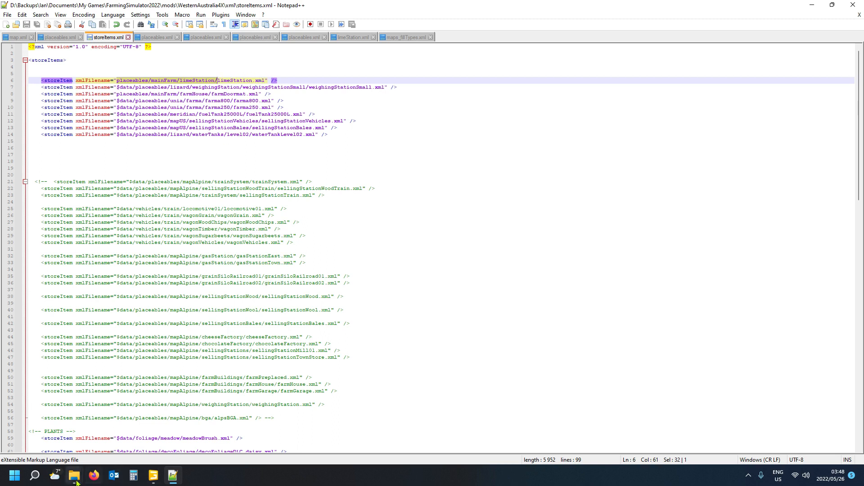
mouse_move(75, 482)
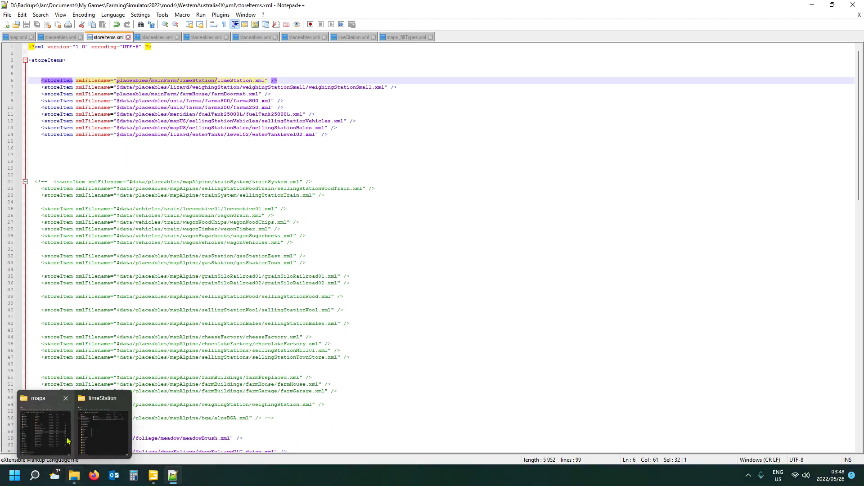
mouse_move(108, 439)
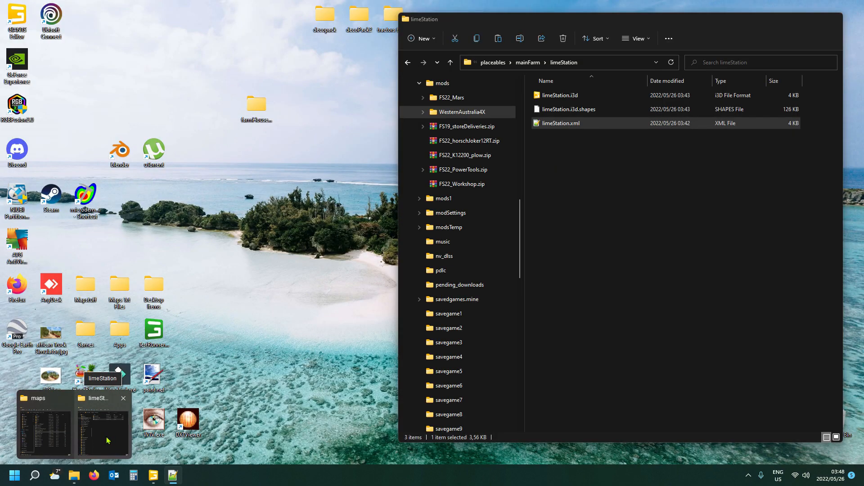
left_click(109, 441)
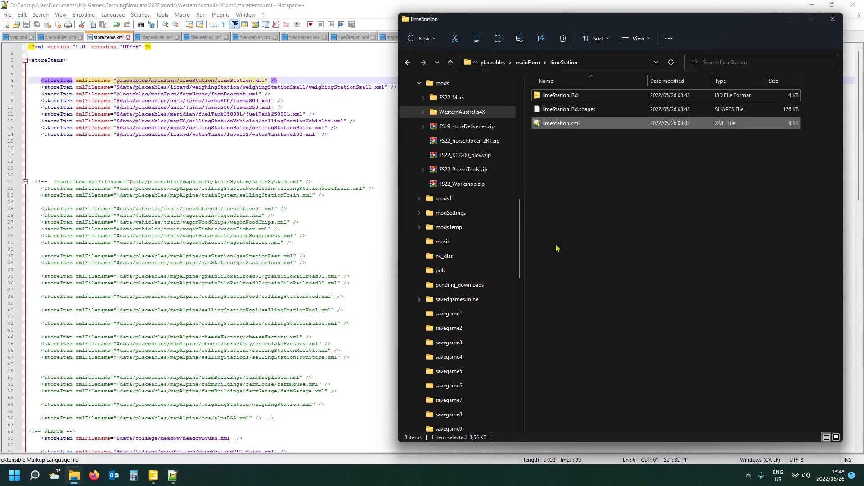
double_click(579, 124)
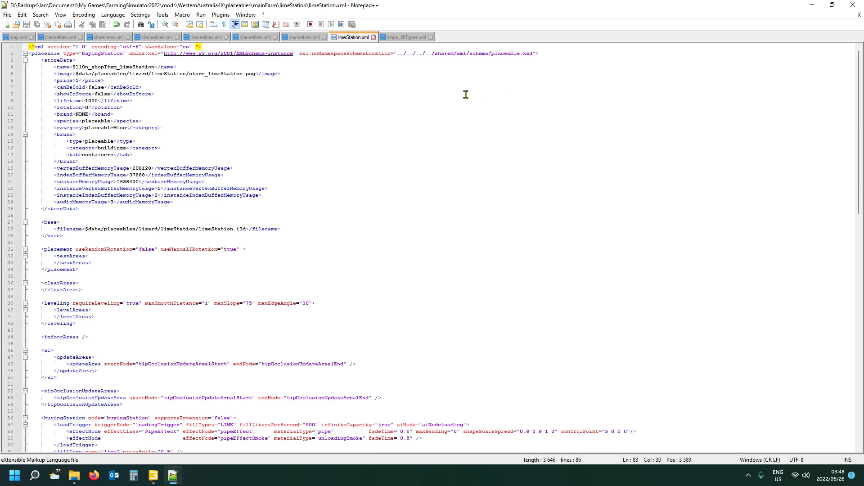
left_click(104, 229)
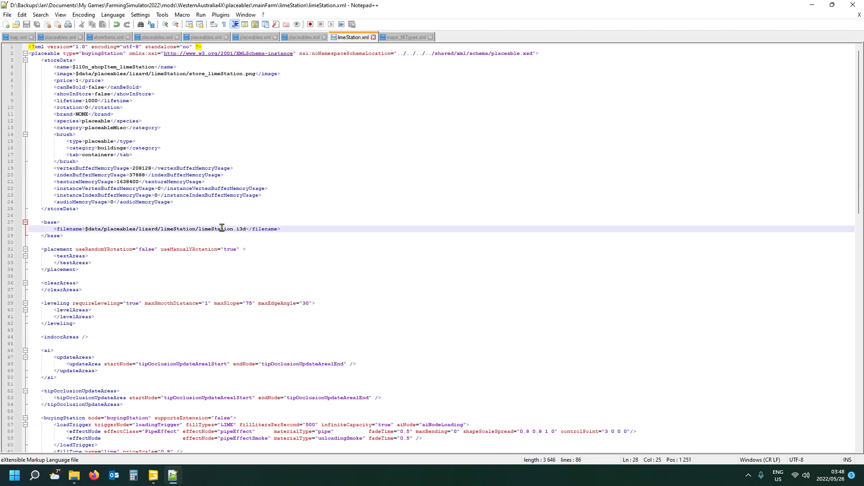
left_click(49, 222)
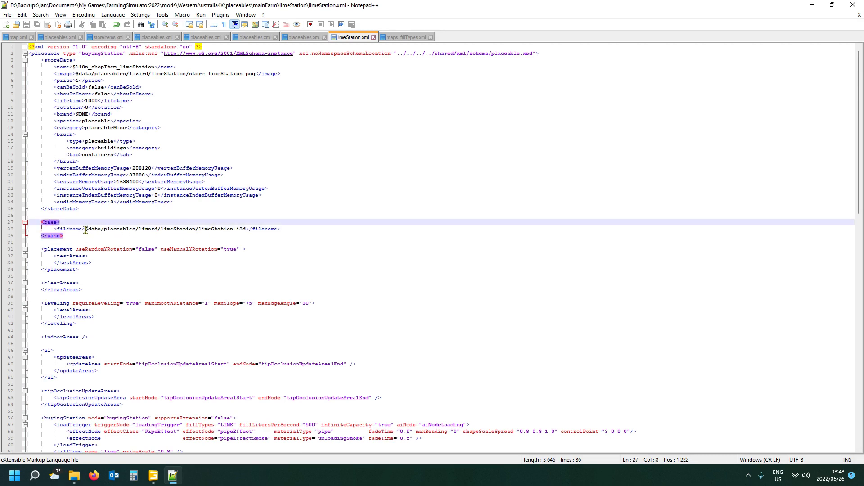
- Replace the base filename's folder path in limeStation.xml with placeables/mainFarm/limeStation/, copied from the limeStation entry in storeItems.xml
mouse_move(73, 483)
left_click(111, 38)
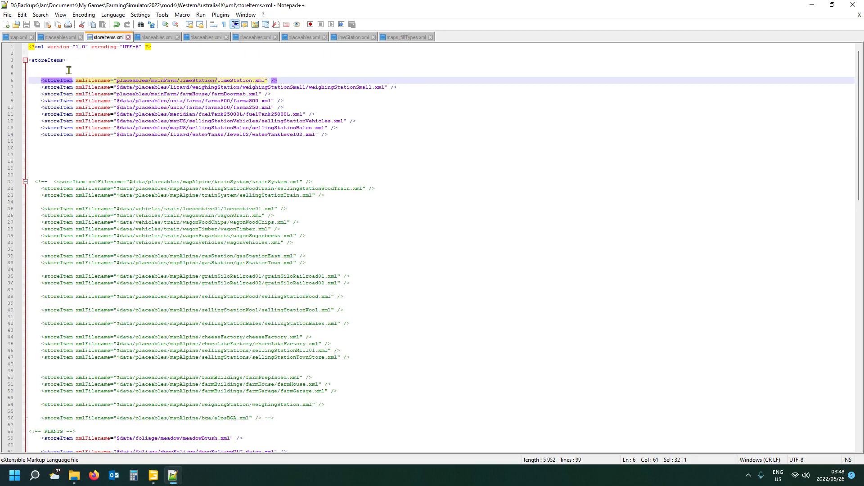
left_click(117, 80)
left_click_drag(117, 80, 211, 80)
left_click(355, 37)
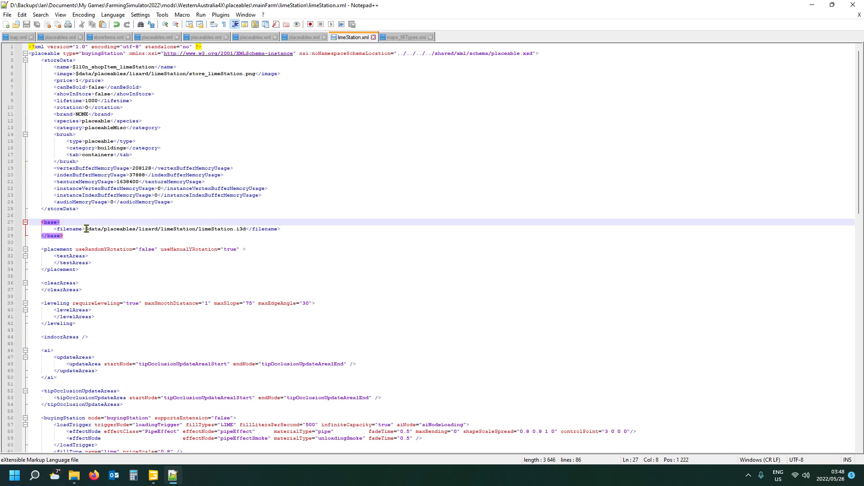
left_click_drag(87, 229, 186, 237)
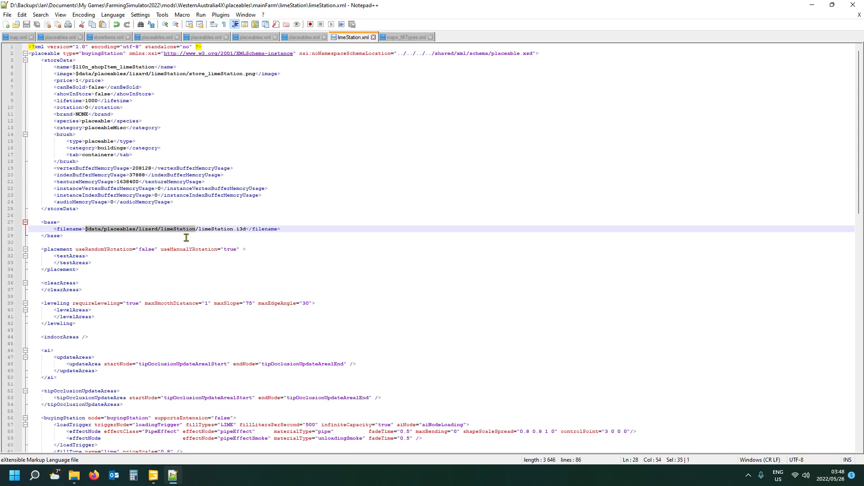
type("placeables/mainFarm/limeStation/")
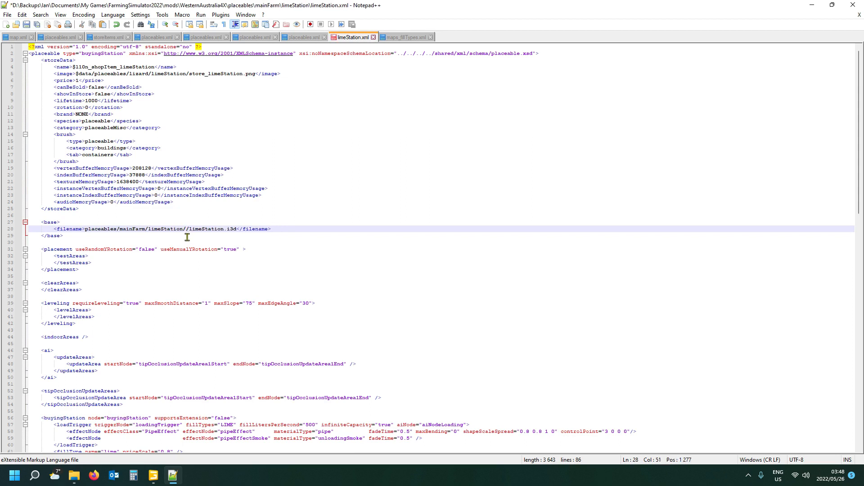
key("Delete")
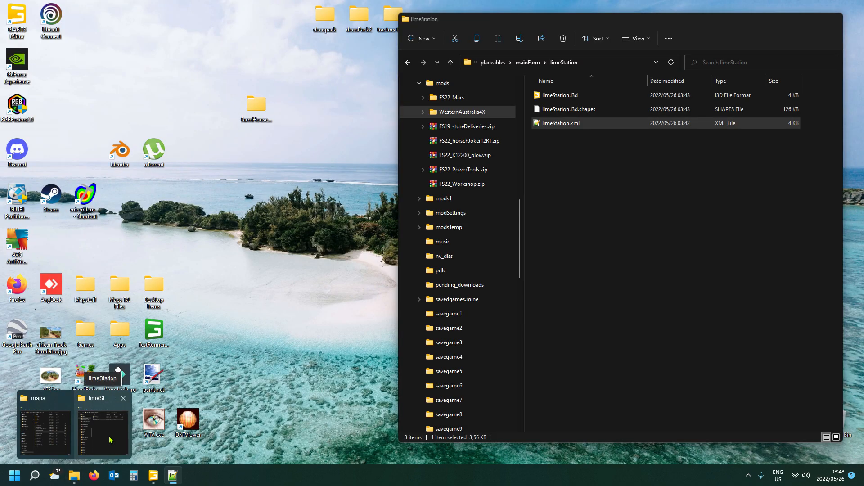
- Compare the i3d file's name in the limeStation folder with the name in the base filename entry
left_click(110, 440)
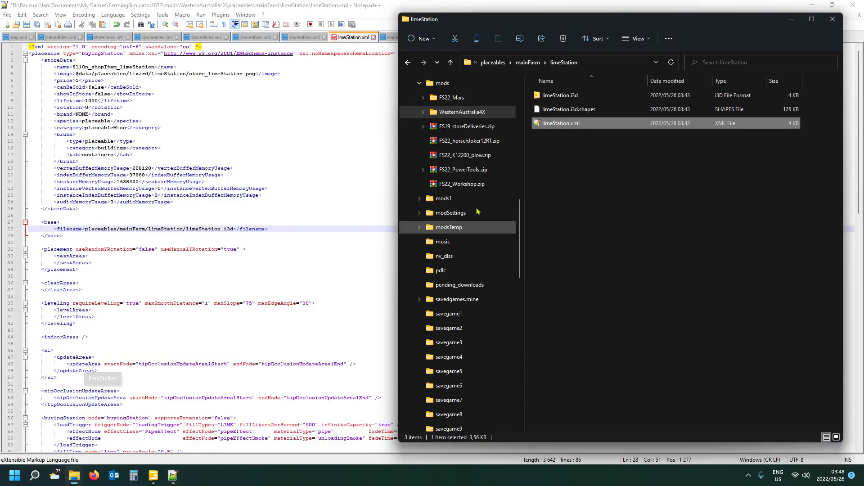
left_click(557, 100)
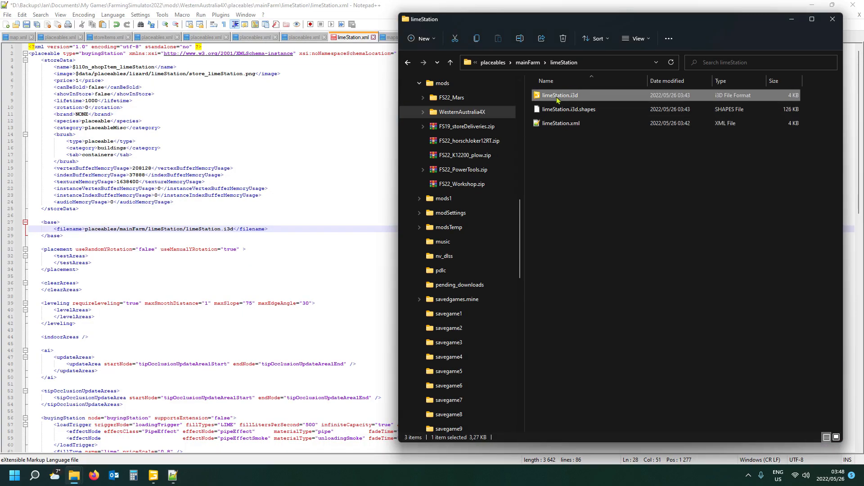
key("F2")
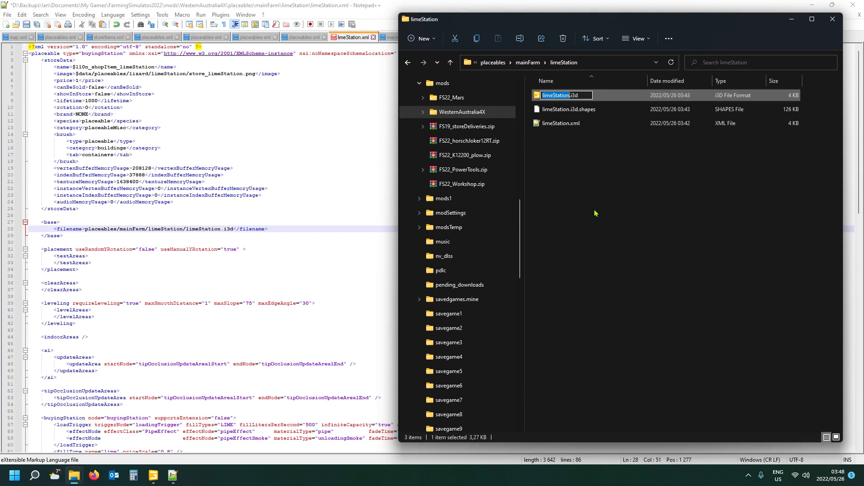
left_click(198, 228)
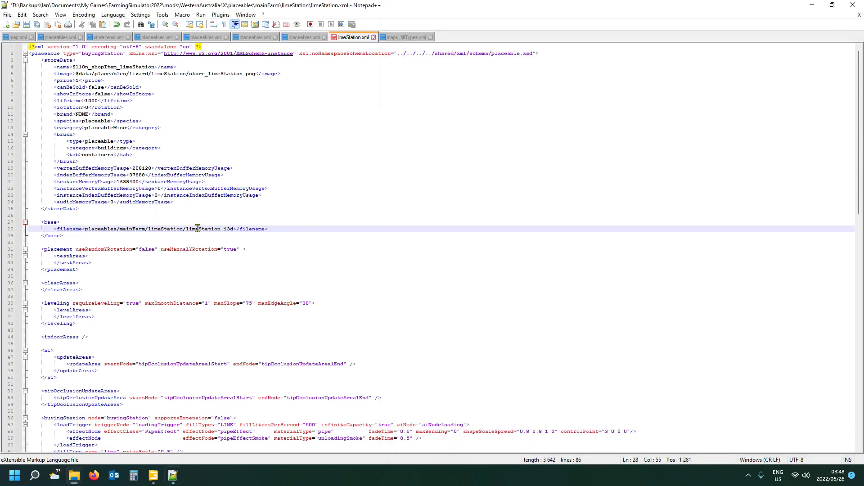
double_click(198, 229)
key("Right")
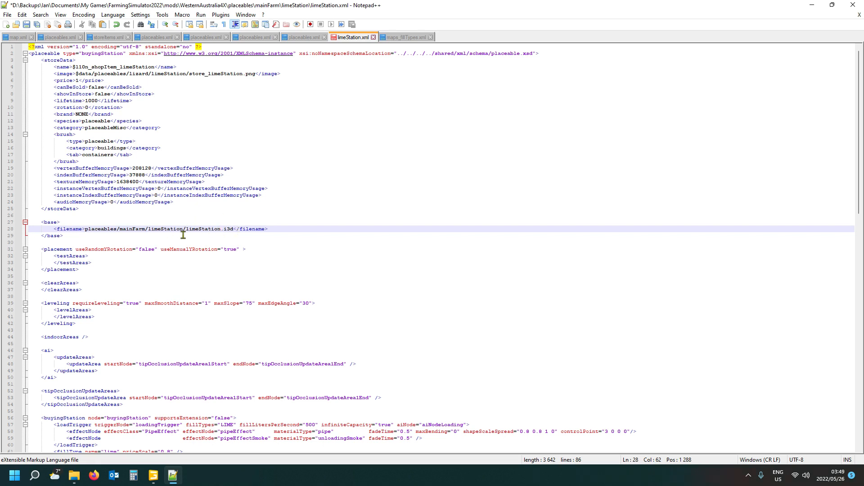
- Check the start of the base filename path and save limeStation.xml
left_click(53, 223)
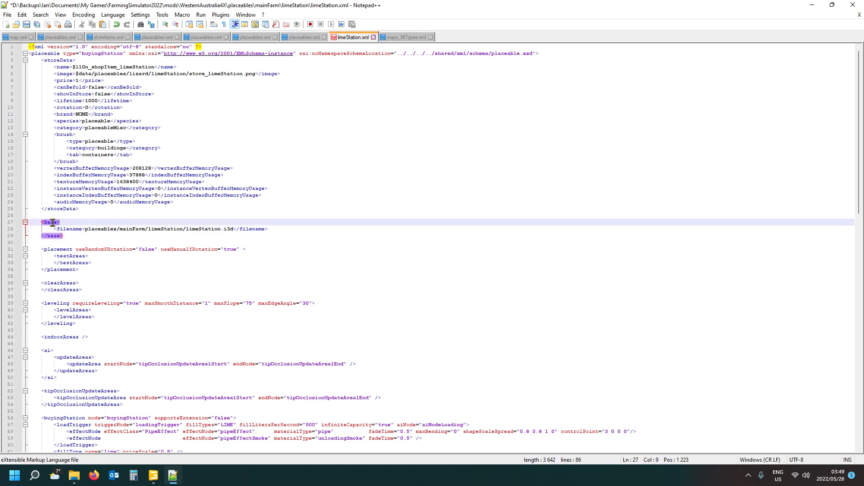
left_click(86, 229)
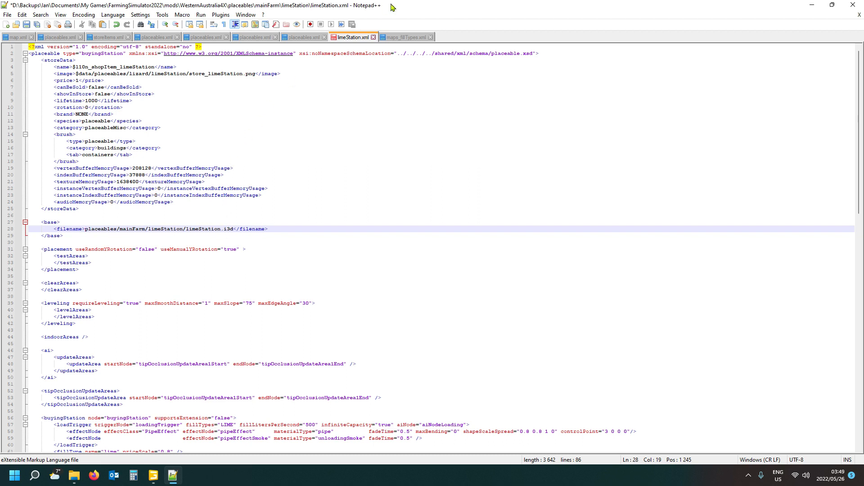
left_click(26, 25)
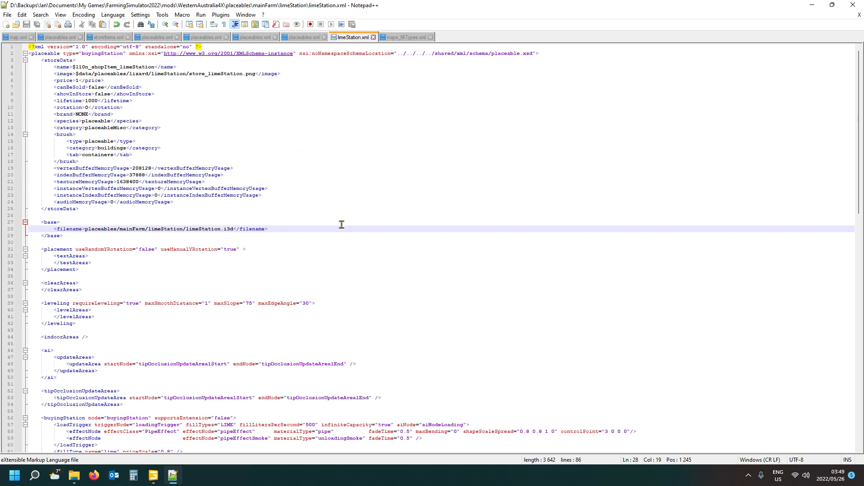
- Switch to Farming Simulator 22 by launching it through Steam
left_click(748, 475)
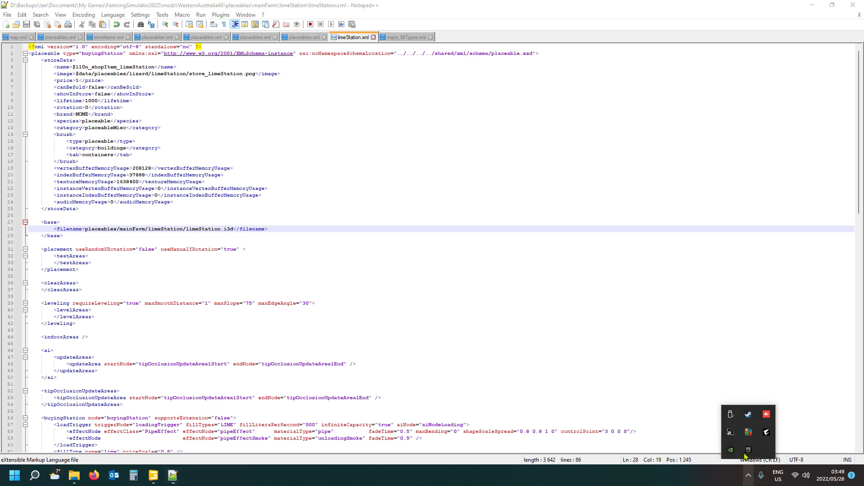
right_click(748, 414)
left_click(775, 288)
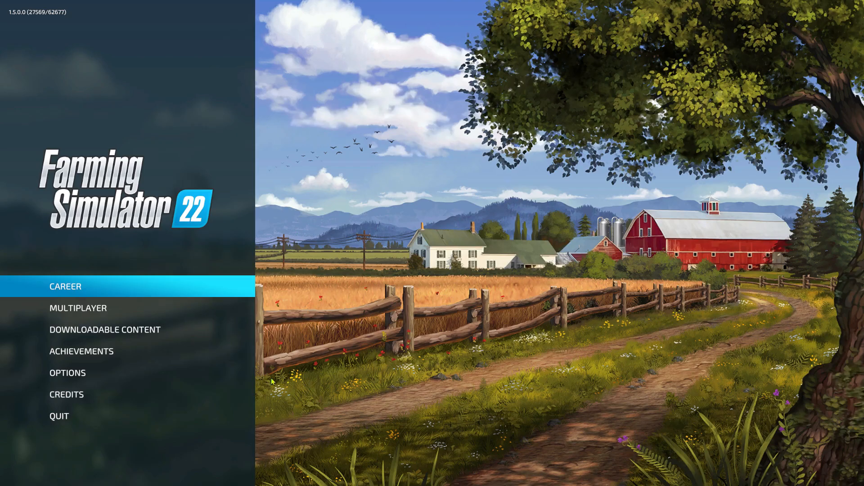
- Open the career game saves and begin a new game in the empty third slot, continuing to the map selection
left_click(138, 285)
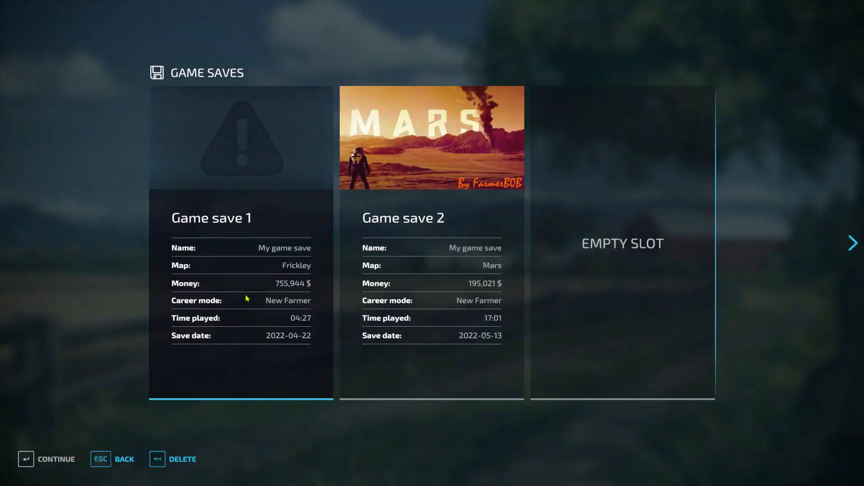
left_click(602, 273)
left_click(270, 307)
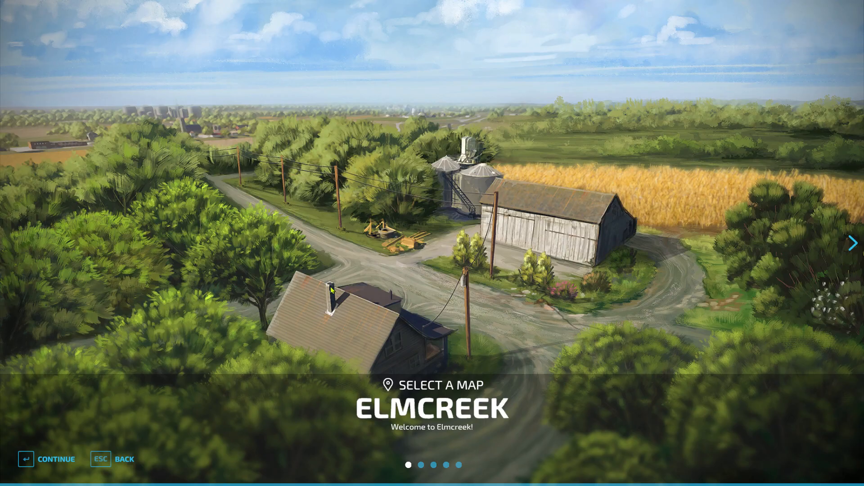
- Choose the Western Australia map, keep all listed mods enabled, and start loading the game
key("Right")
key("Right")
key("Right")
key("Right")
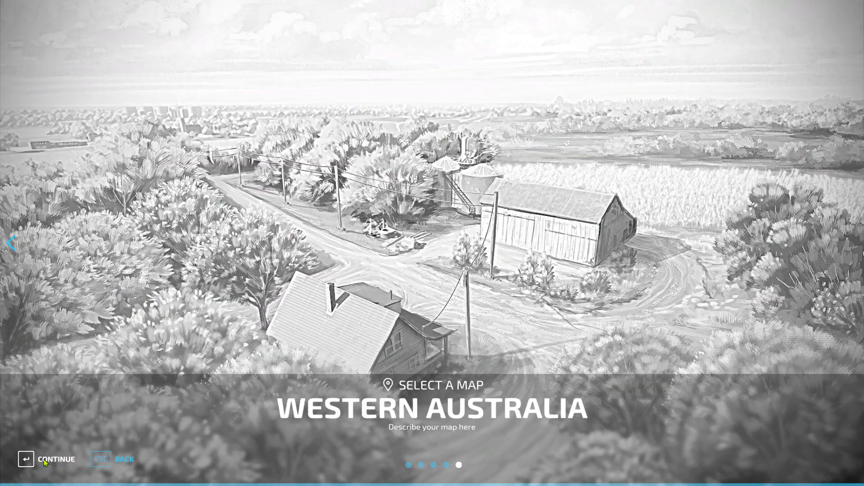
left_click(45, 462)
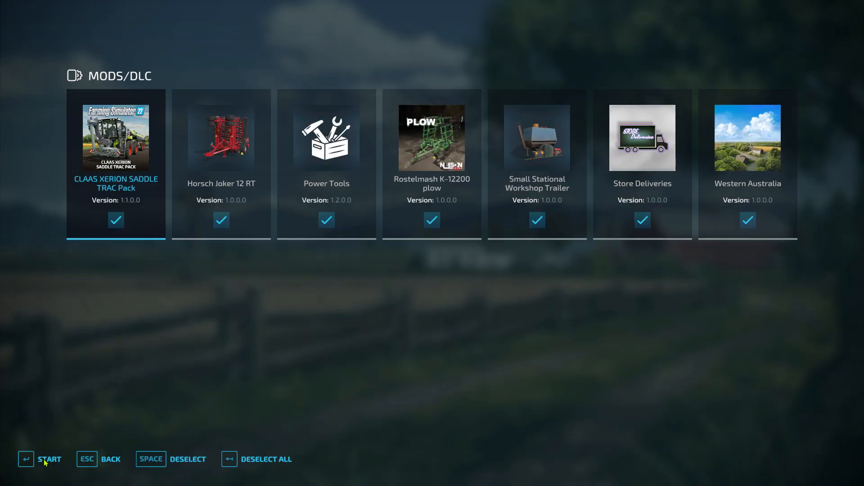
left_click(45, 462)
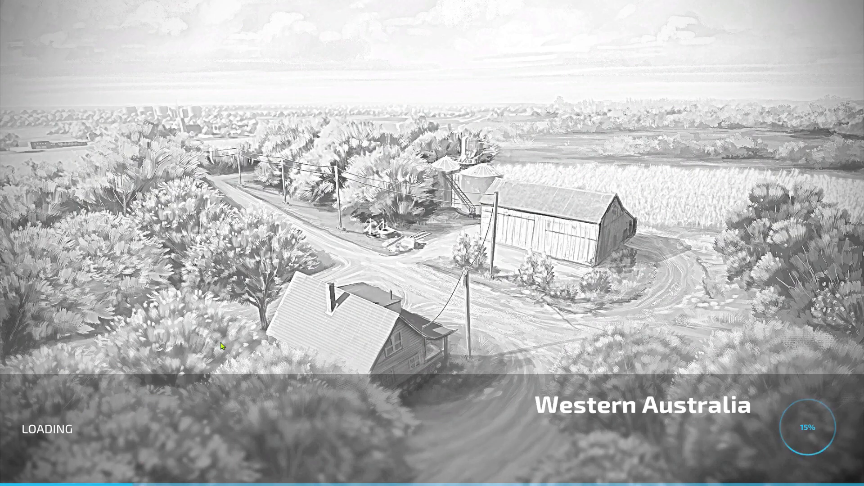